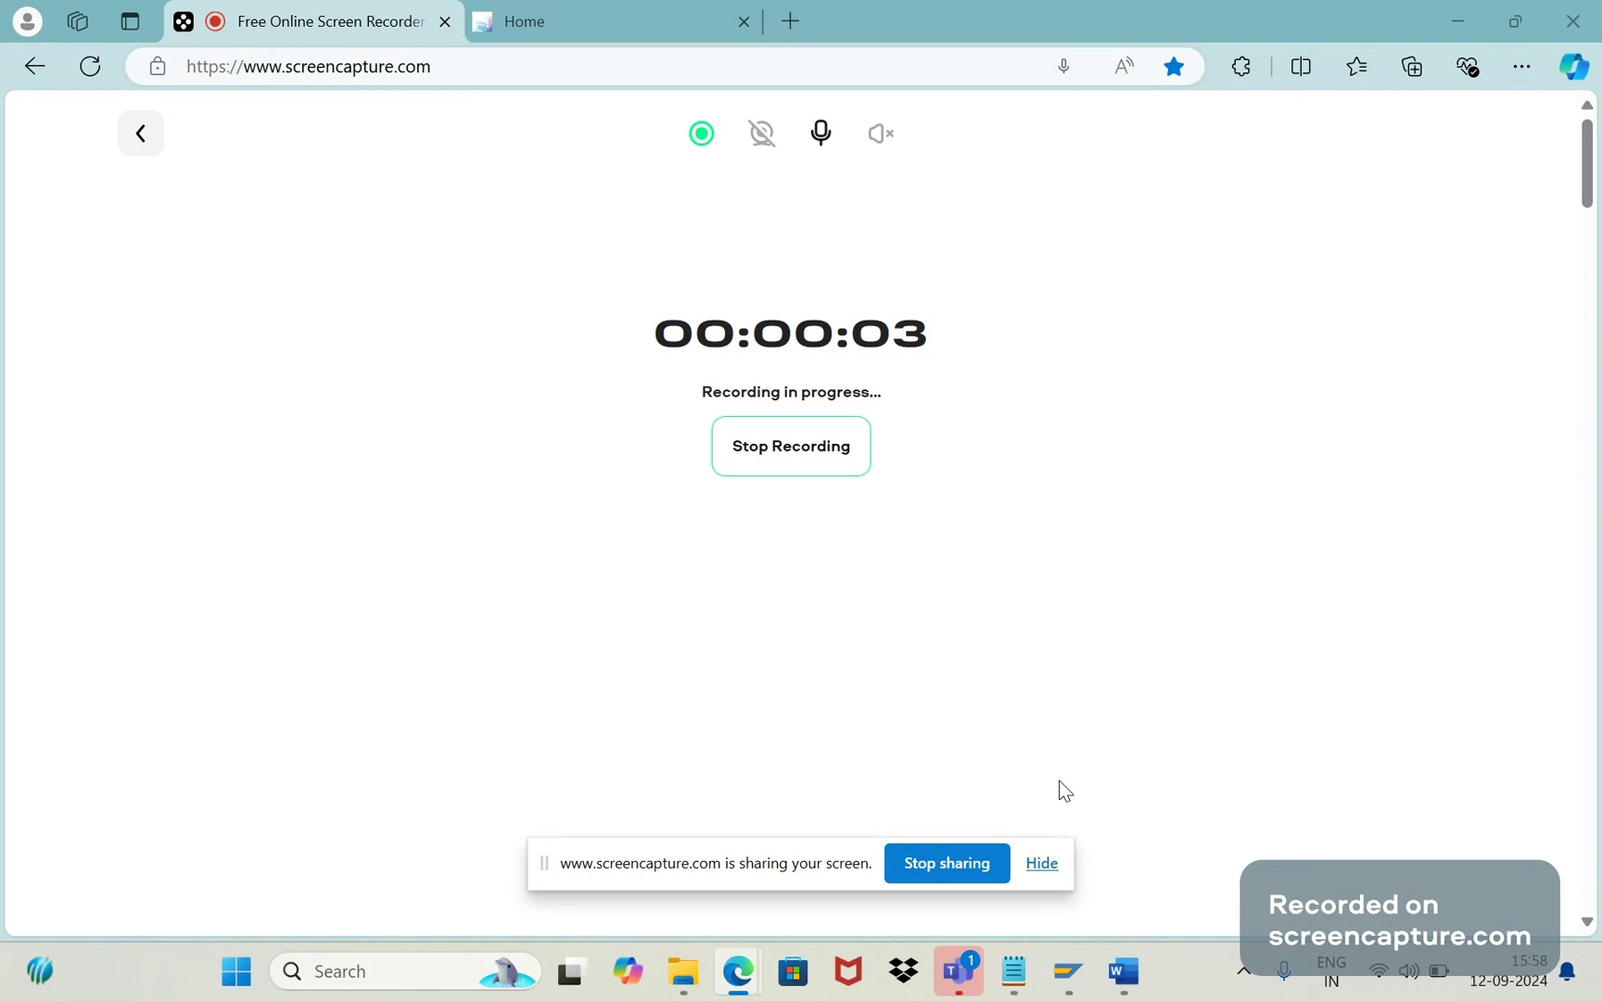
Bring the SAP logon window to the front, then return to the blank Word document
mouse_move(1067, 970)
click(1106, 847)
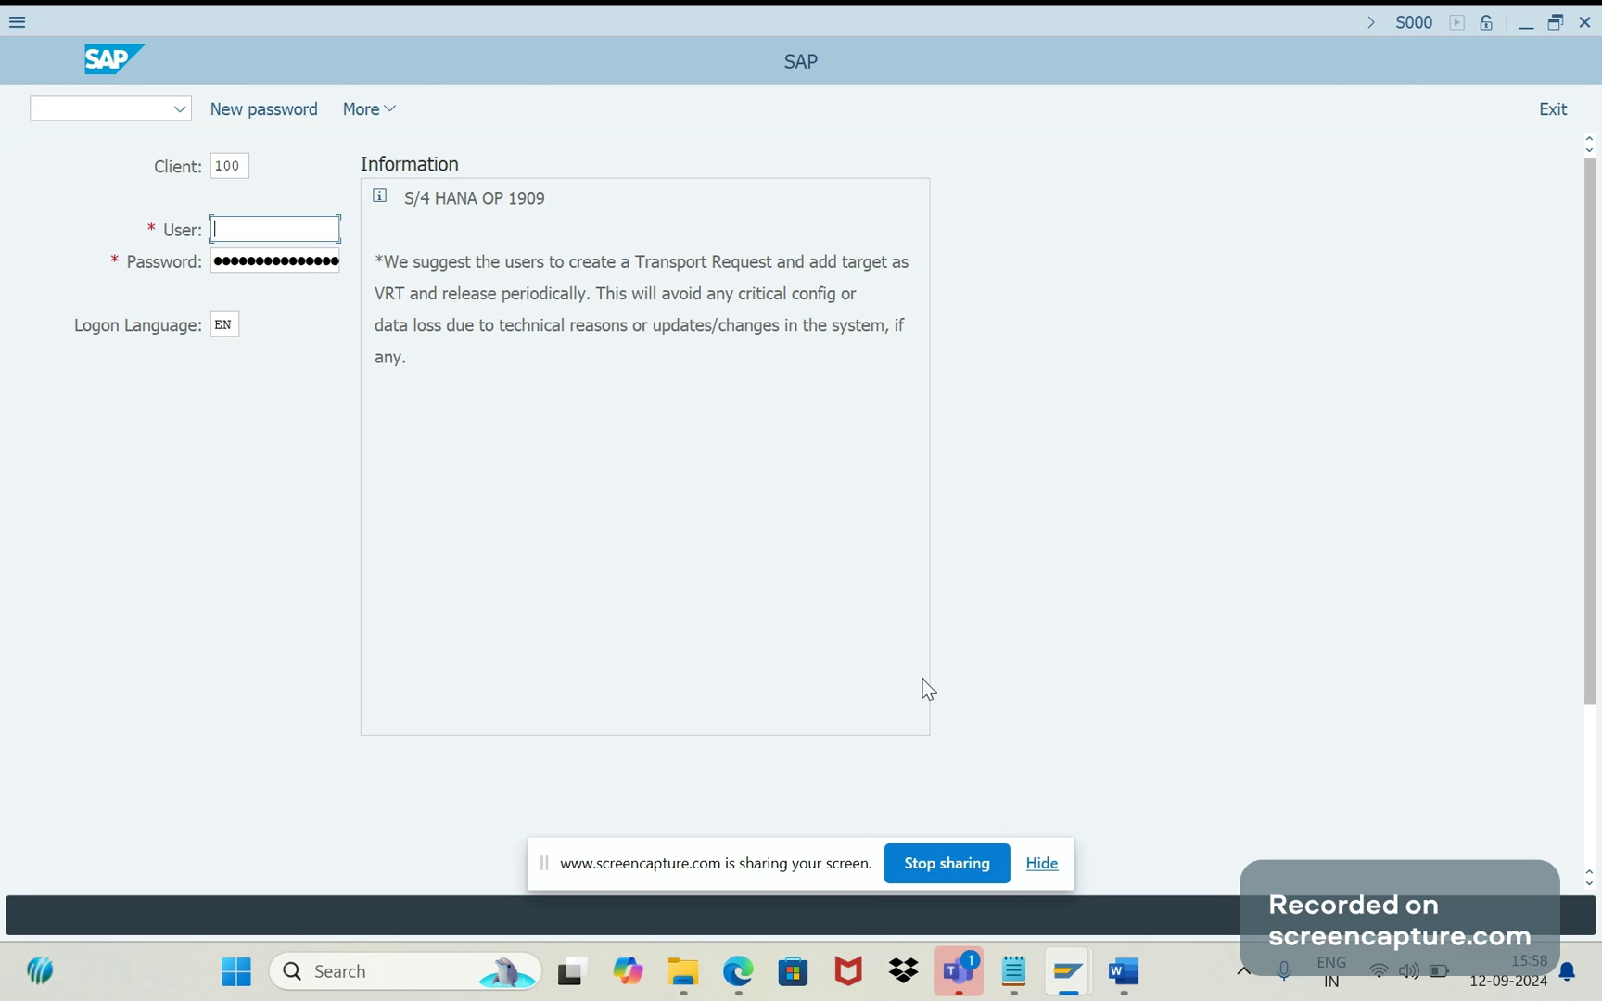
click(1122, 972)
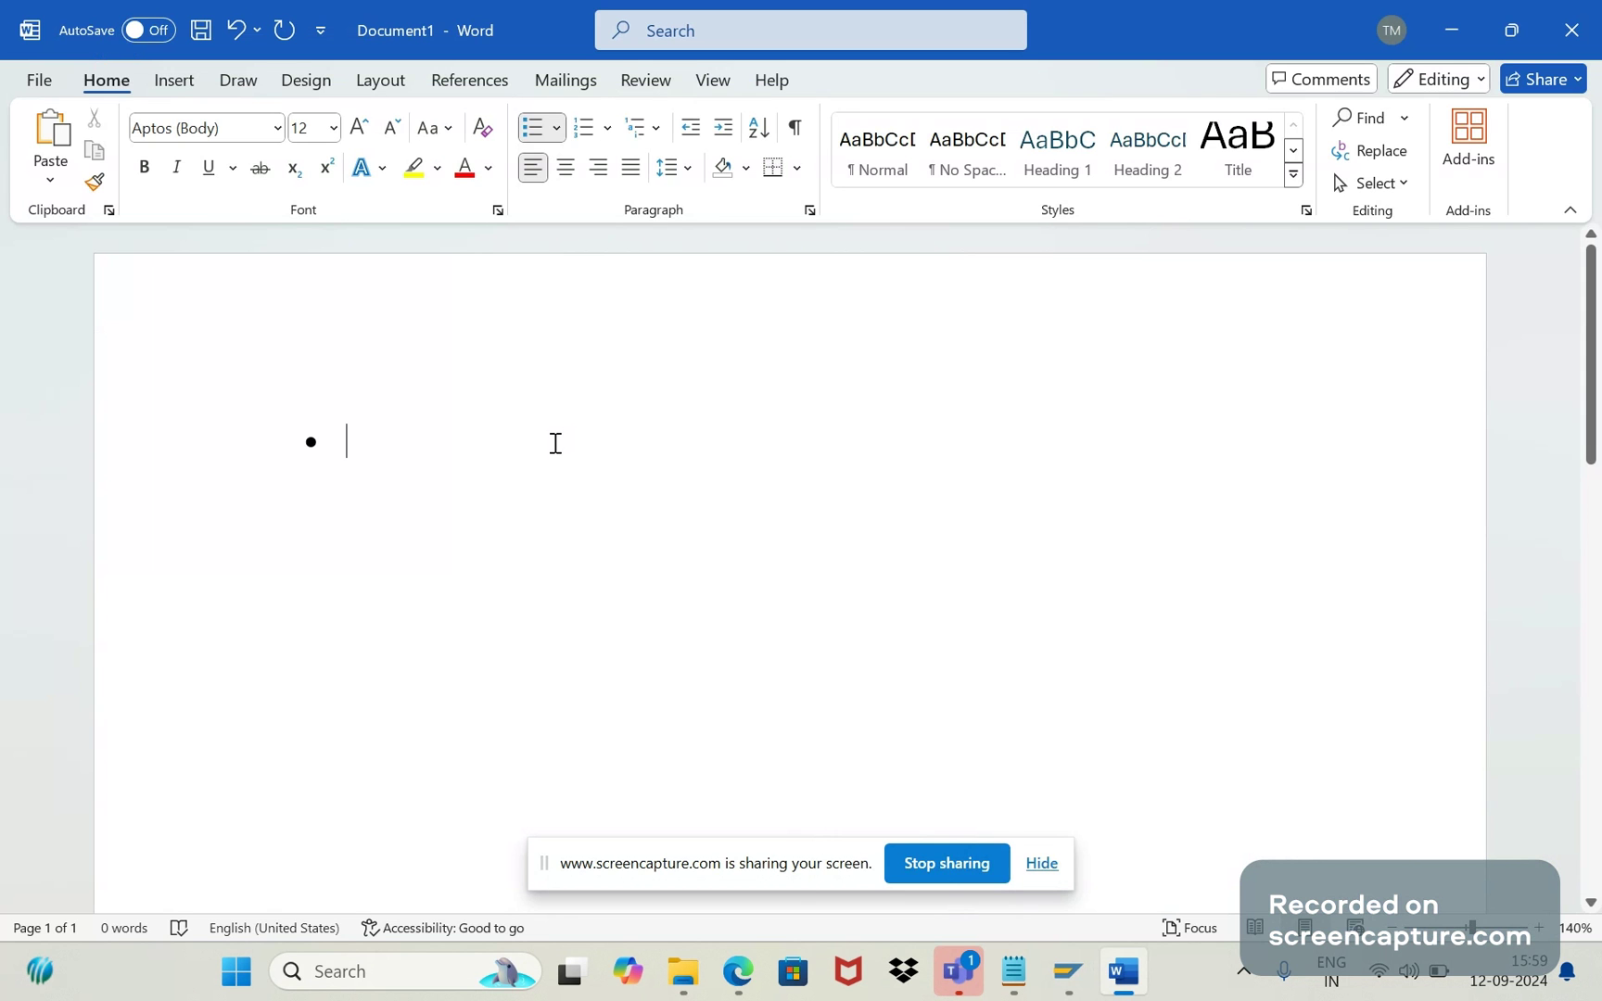
Type the bullet 'FIORI means "Flowers" in italian language' and switch back to SAP logon
text(F)
key(Caps_Lock)
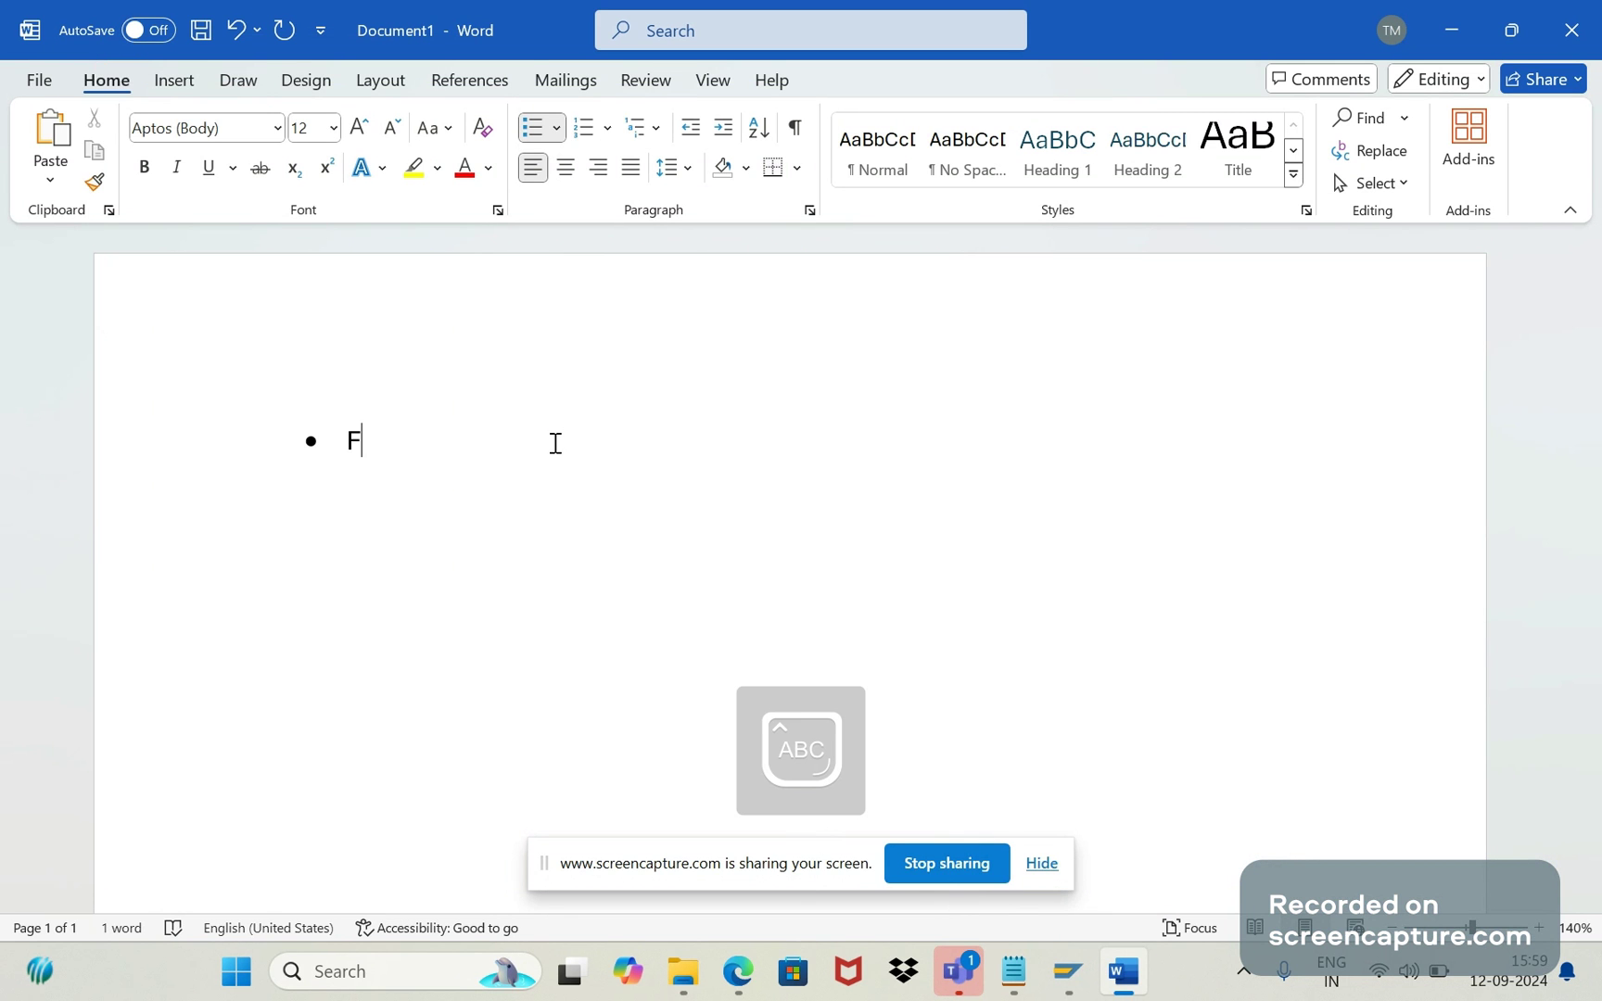
text(IORI)
key(Caps_Lock)
text(is)
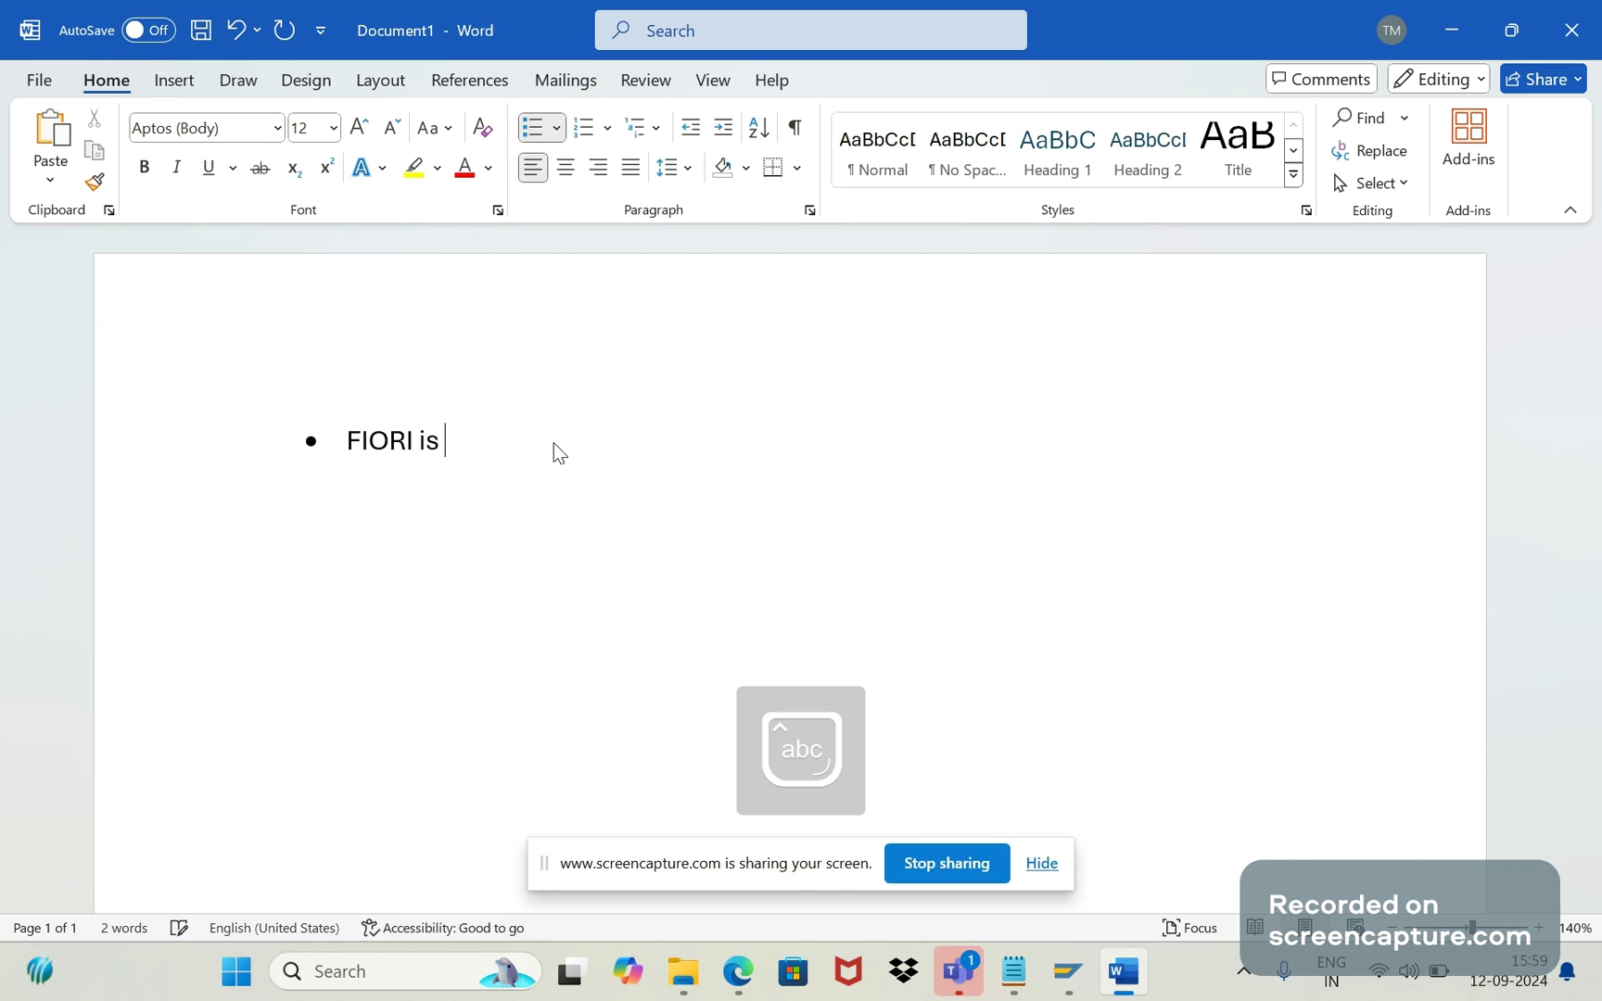
key(BackSpace)
key(BackSpace)
key(BackSpace)
text(means)
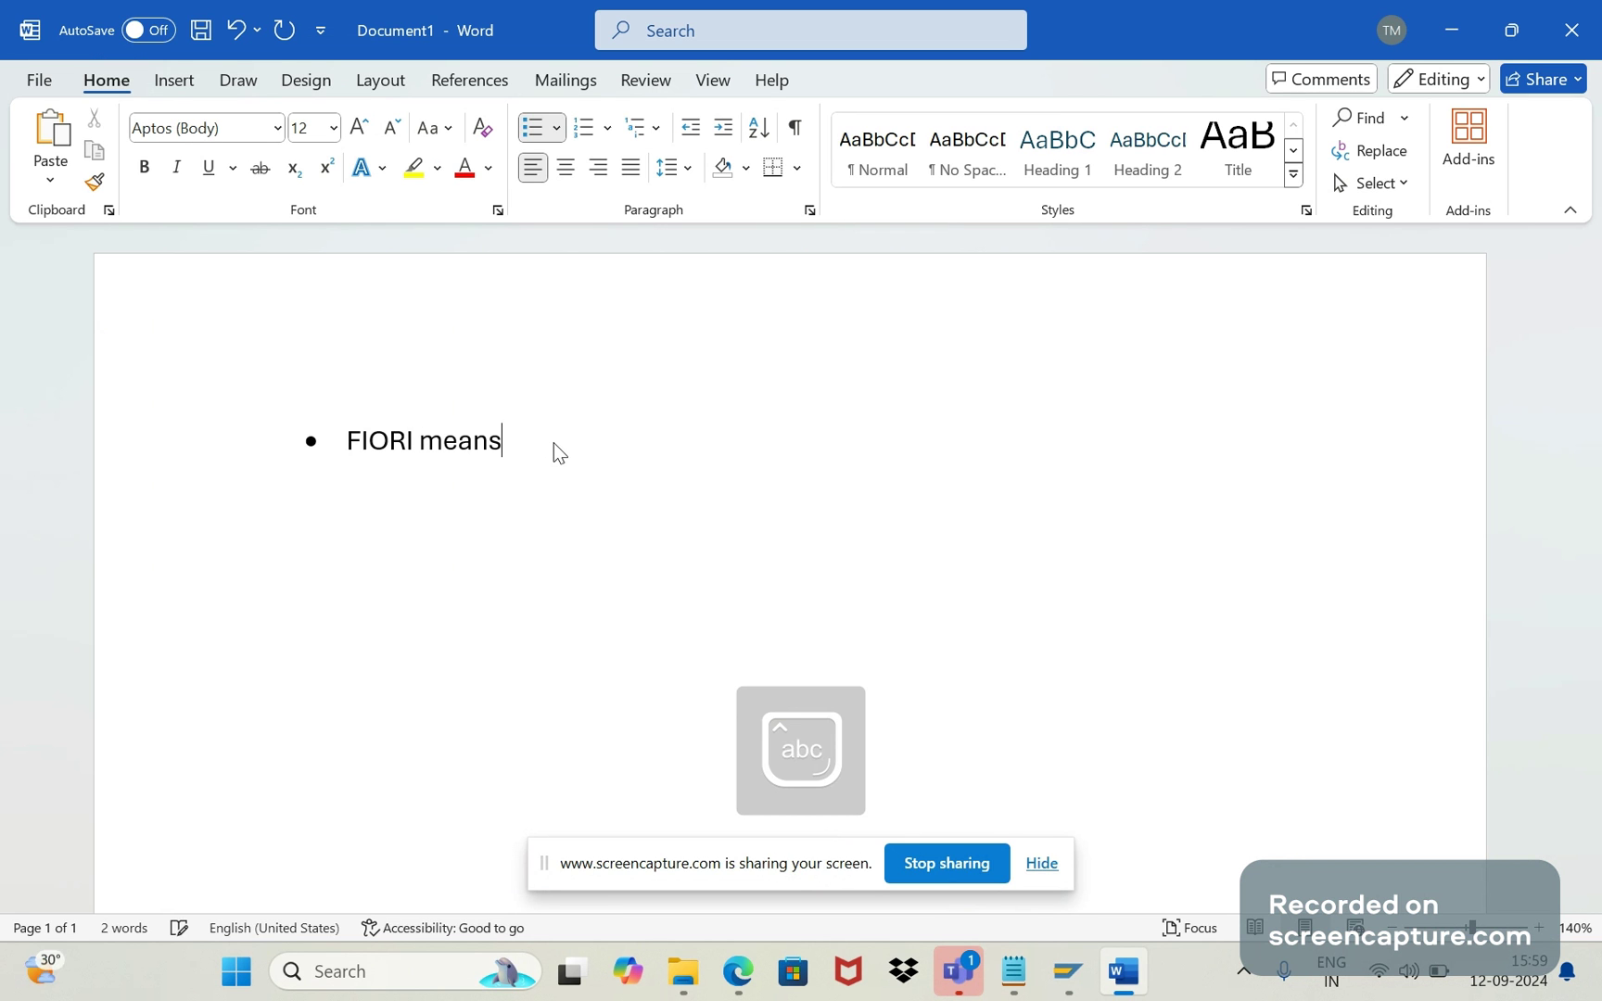
text( ")
text(f)
key(BackSpace)
key(Caps_Lock)
text(FI)
text(owers)
text(" in )
text(itali)
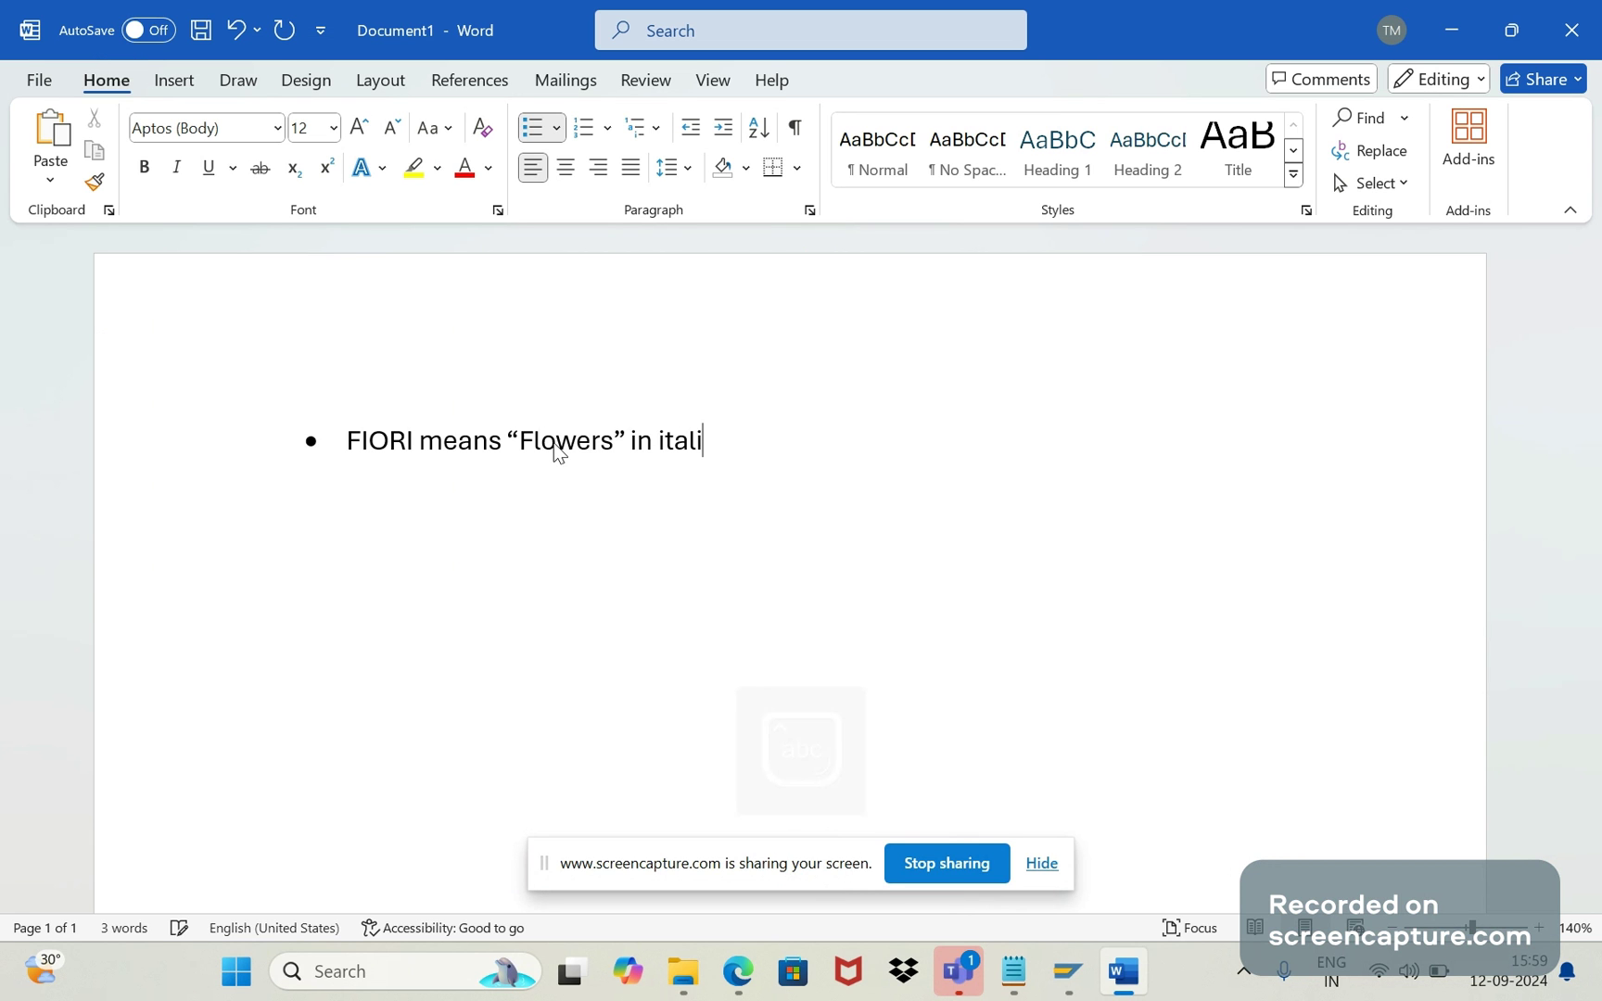
text(an language)
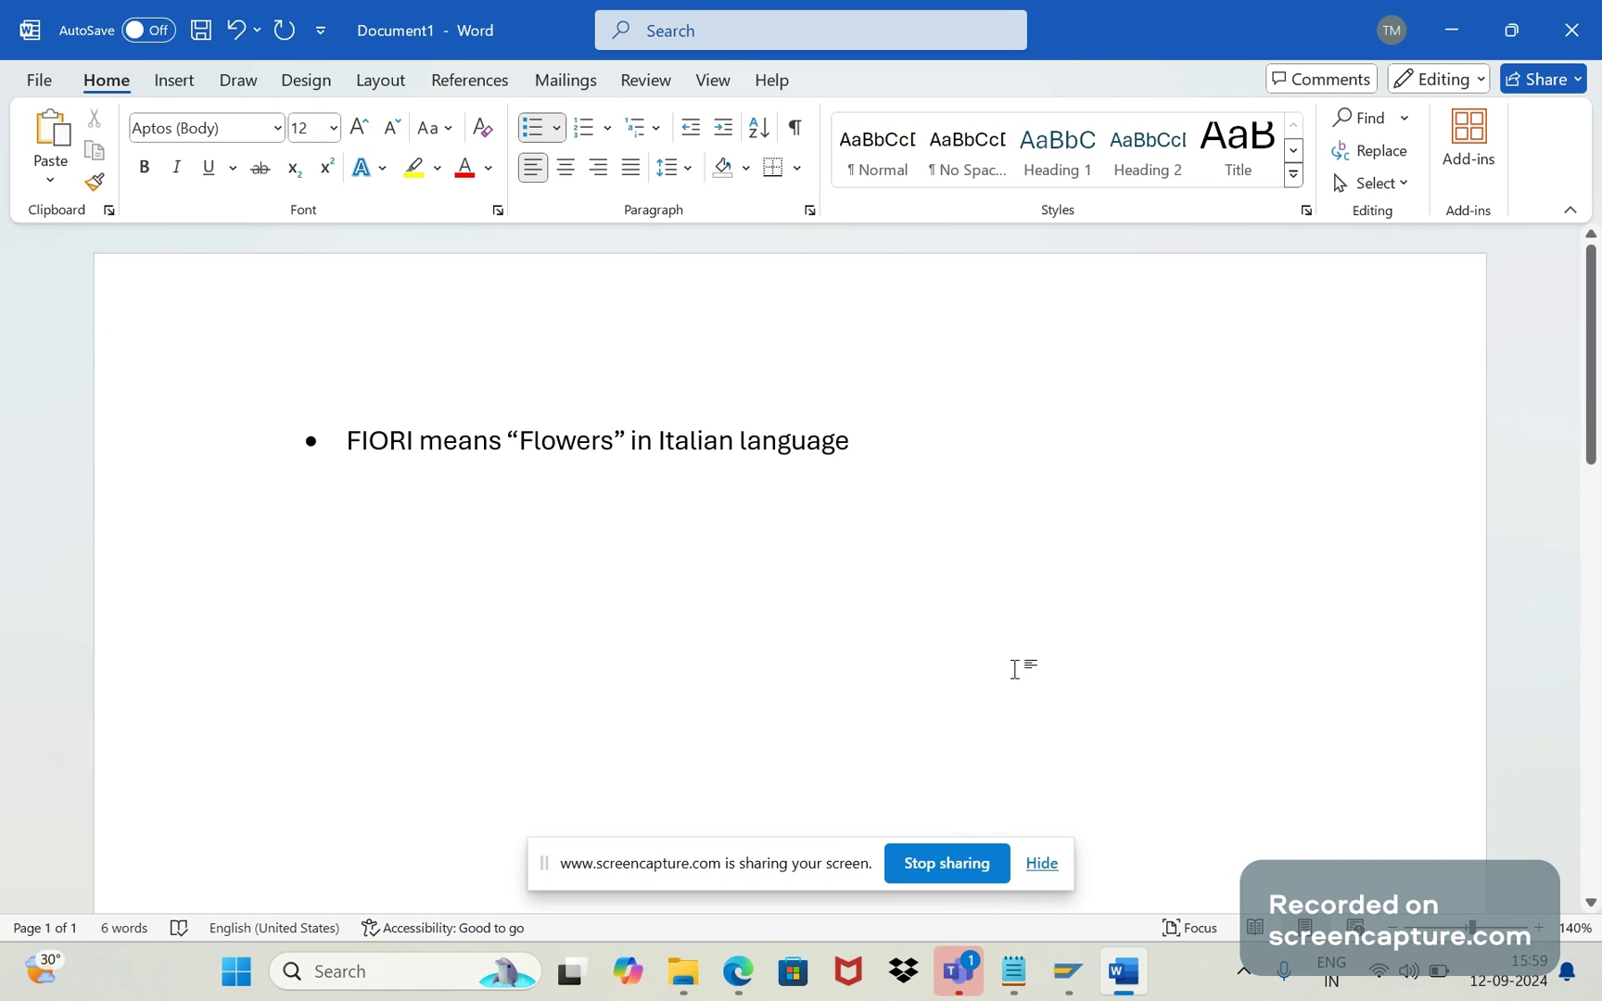
key(alt+Tab)
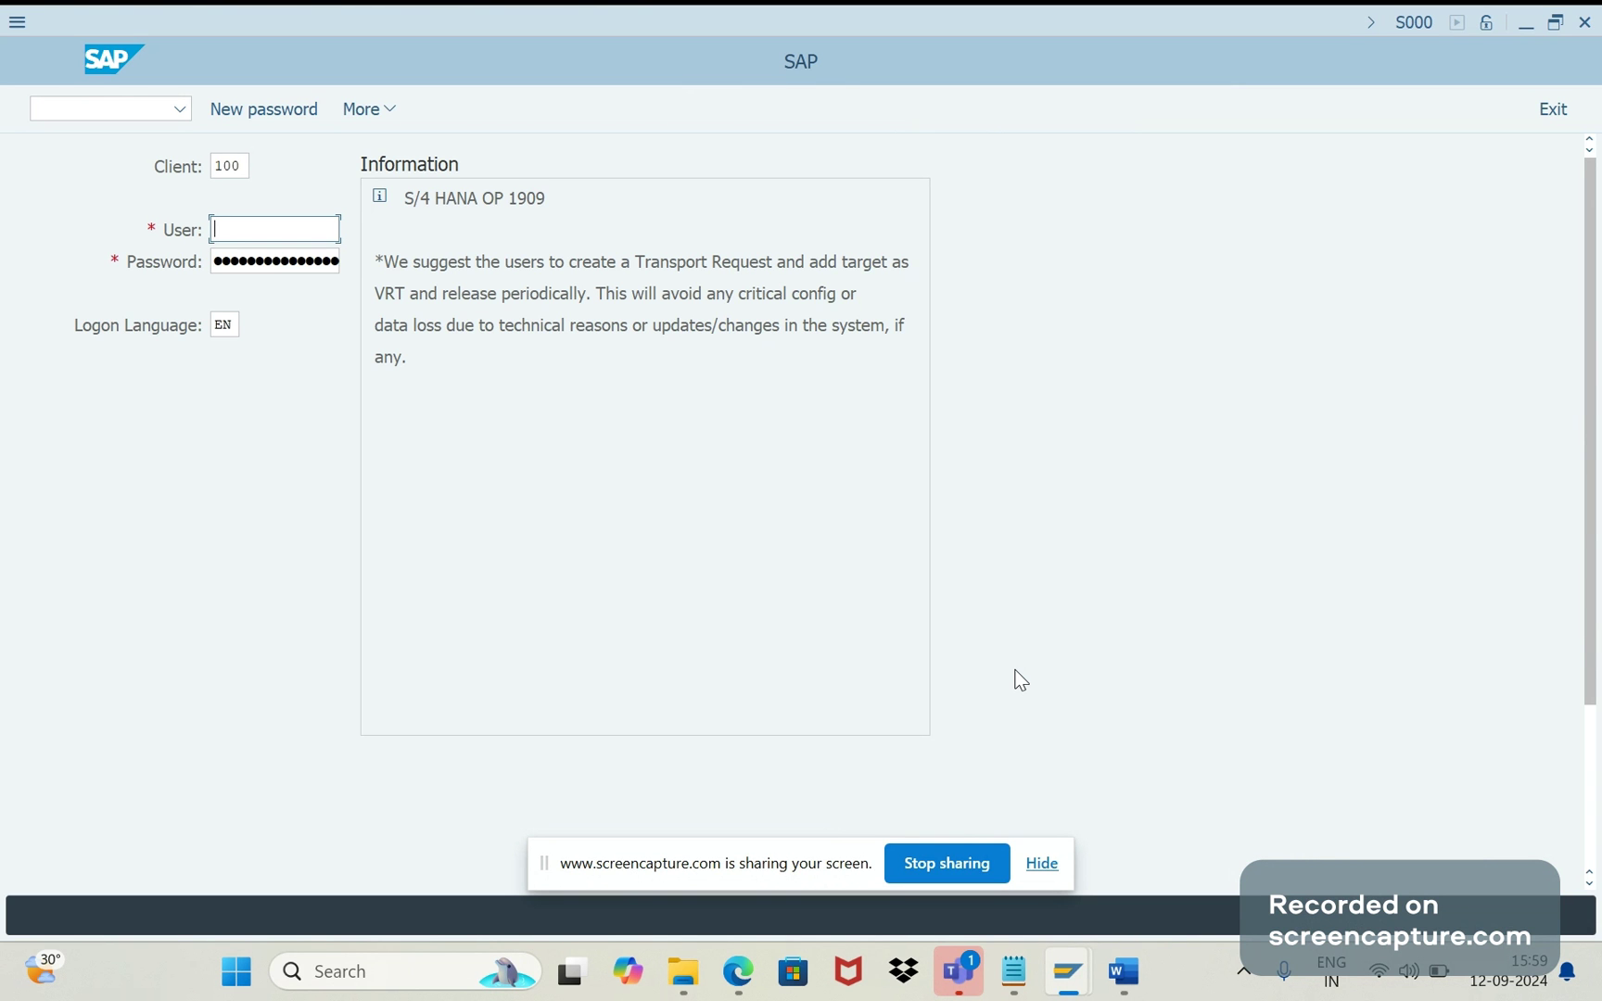
Log on to SAP with the user ID and password, then run the sales document transaction
text(thiru)
key(Tab)
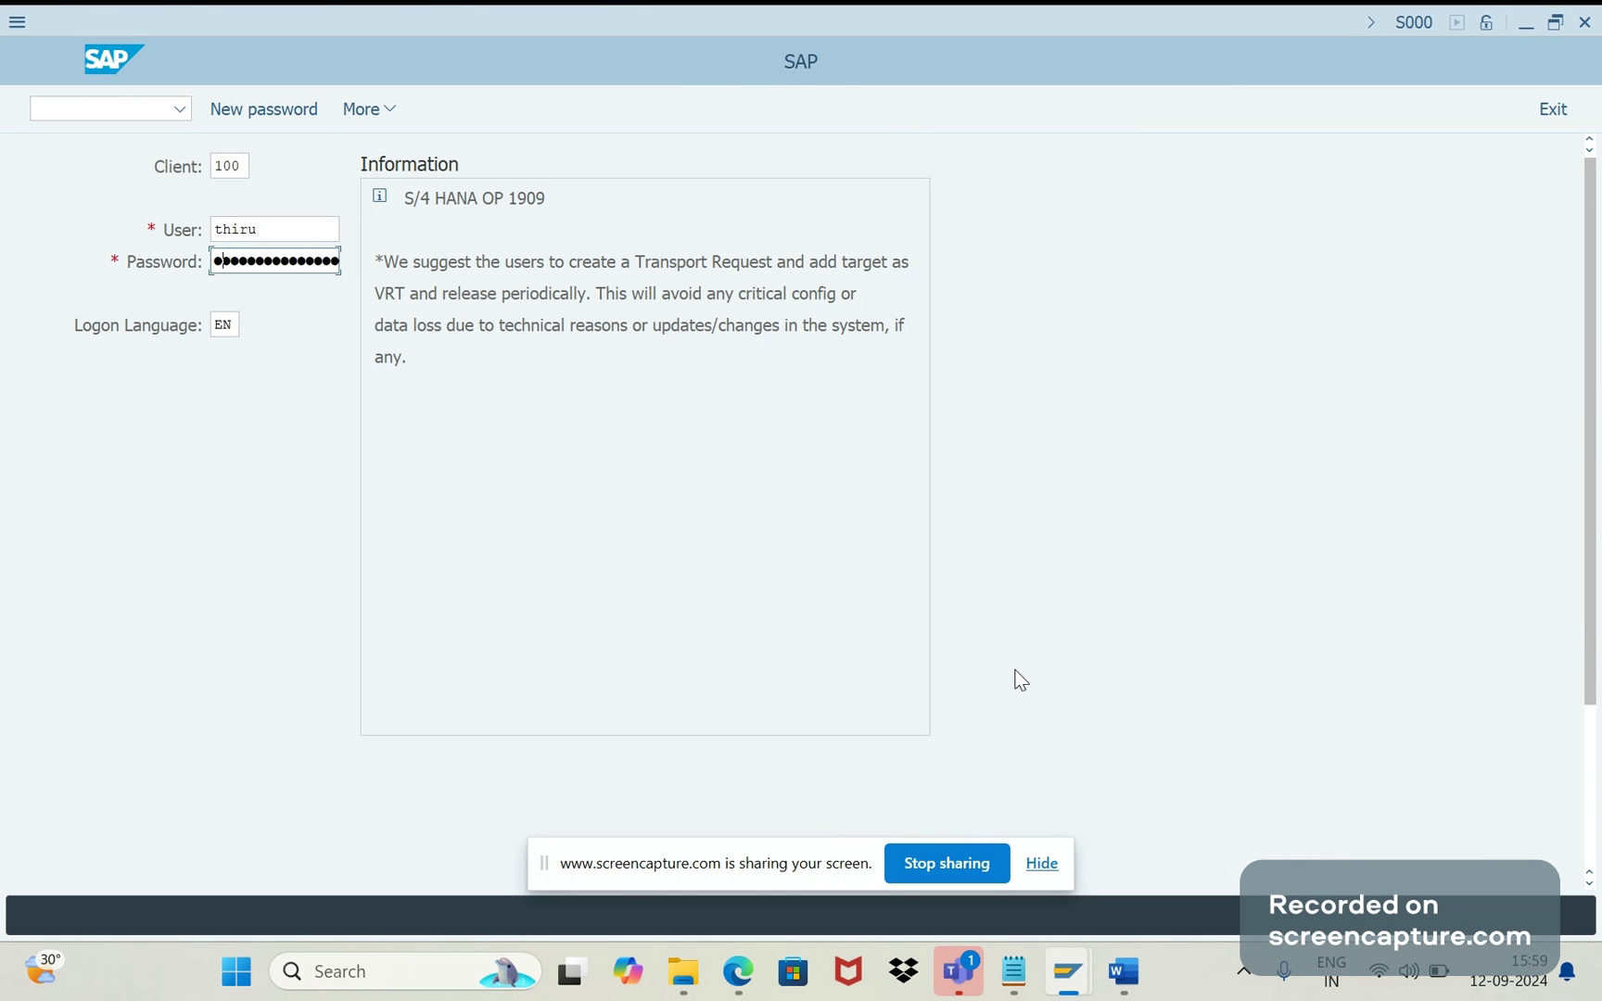
text(*****)
key(Return)
text(va0)
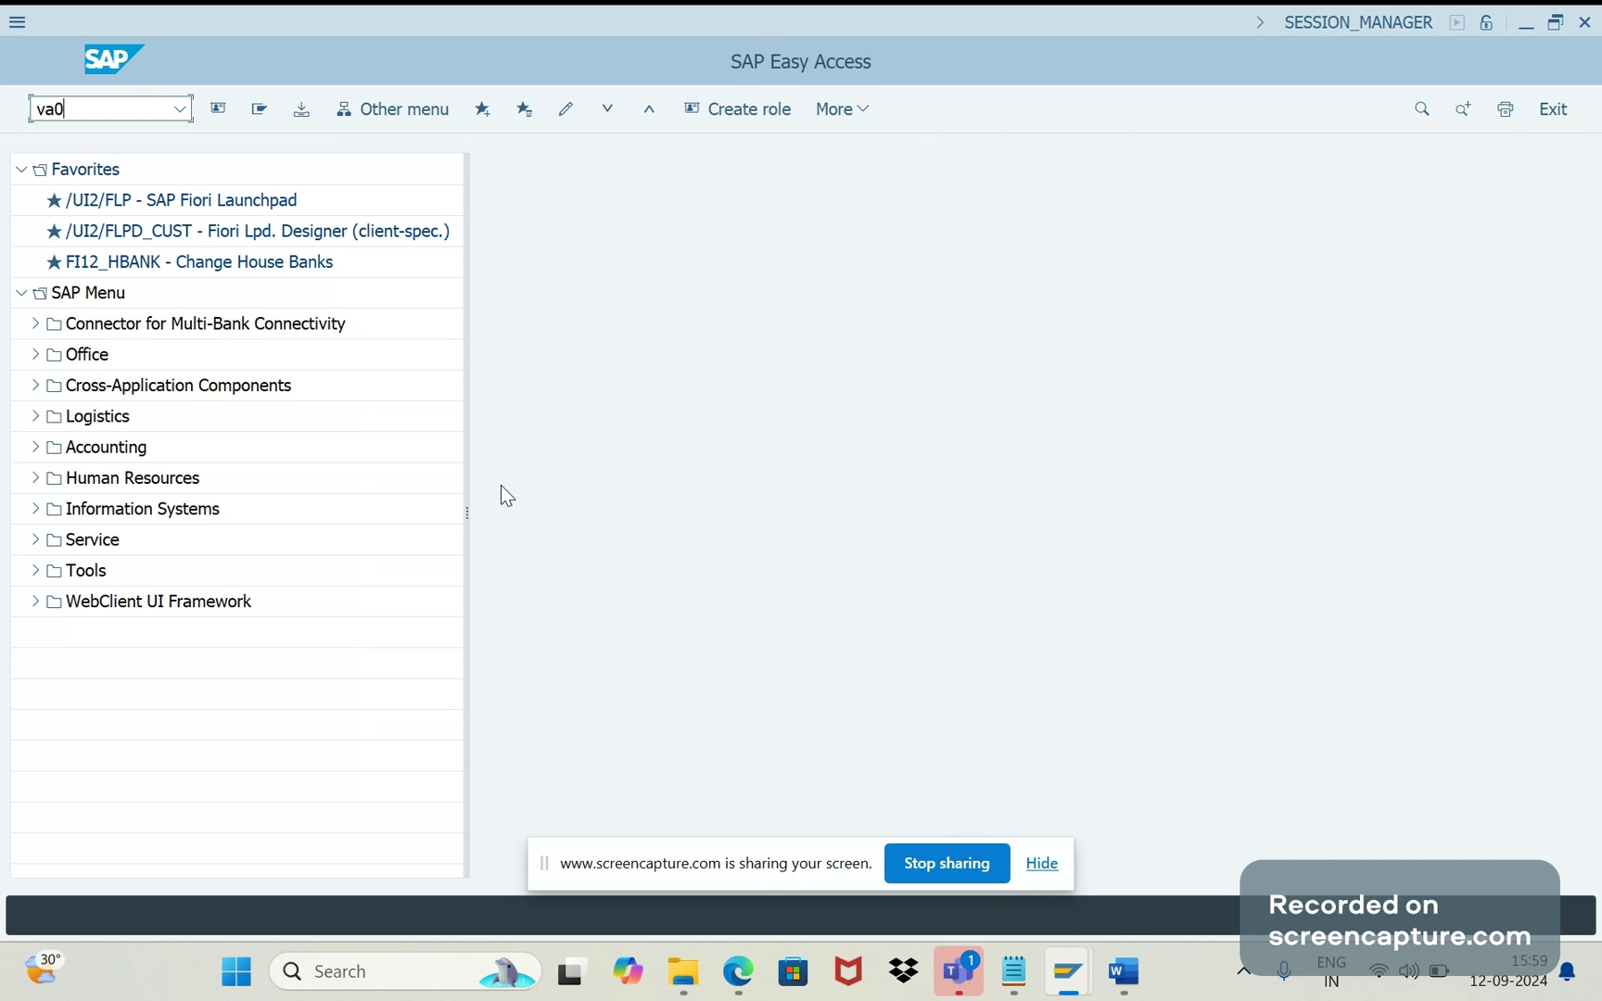
text(1)
key(Return)
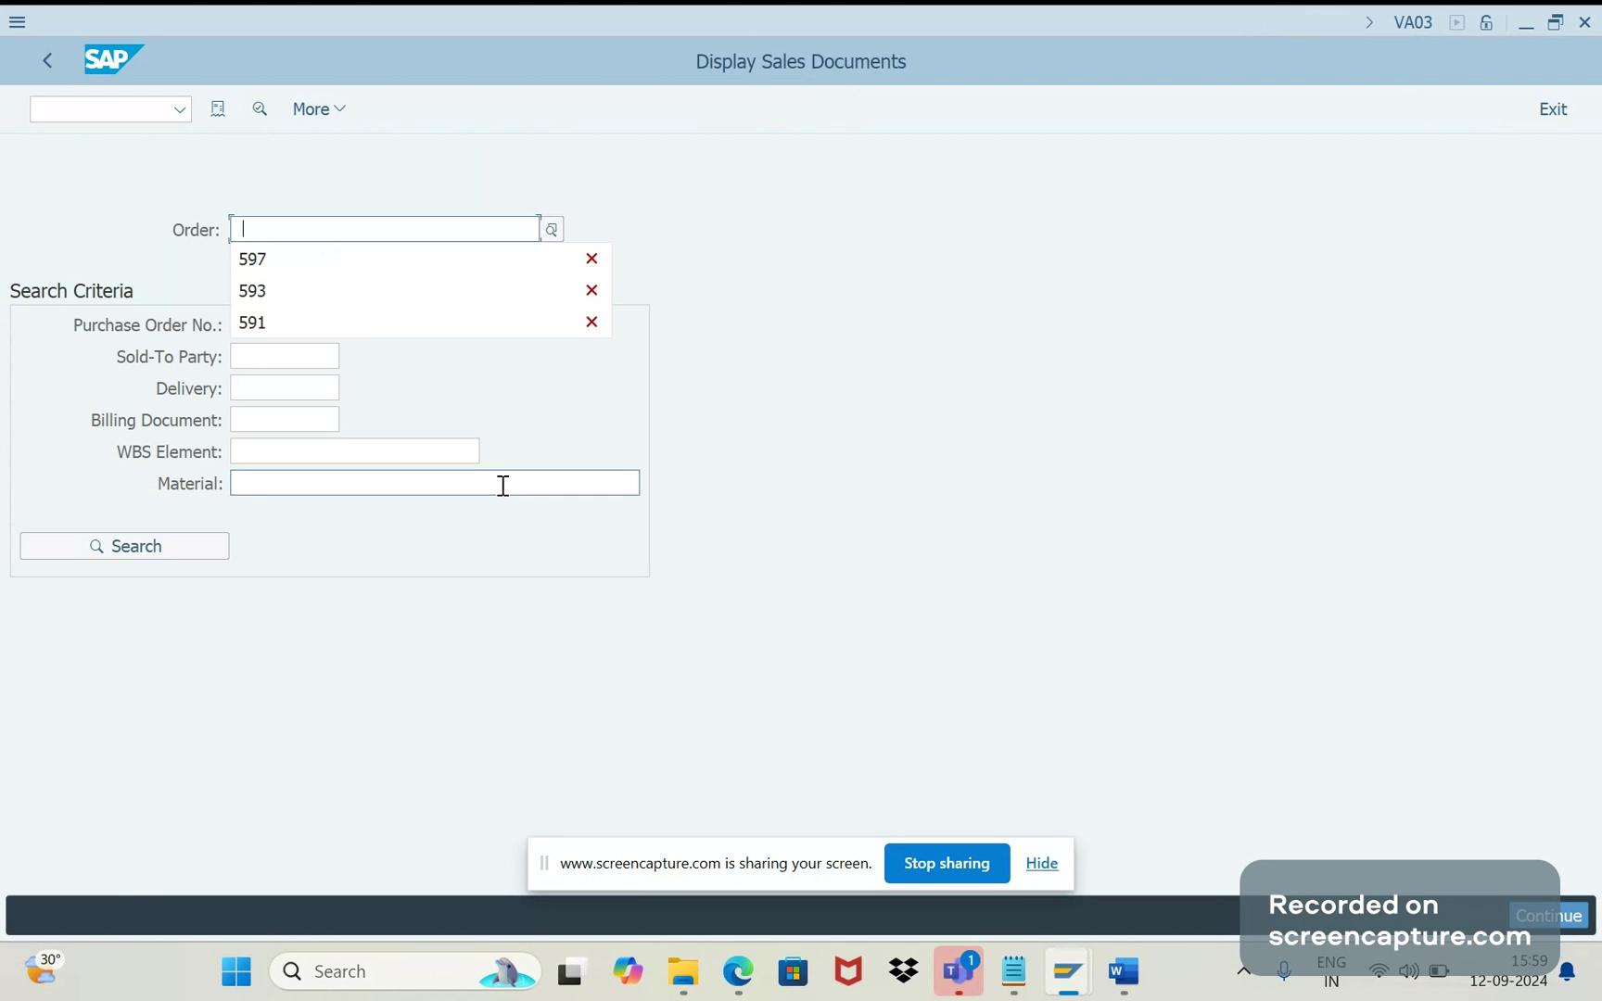
Open sales order 597 from recent entries and drill into the SOFA item's material record
key(Down)
key(Return)
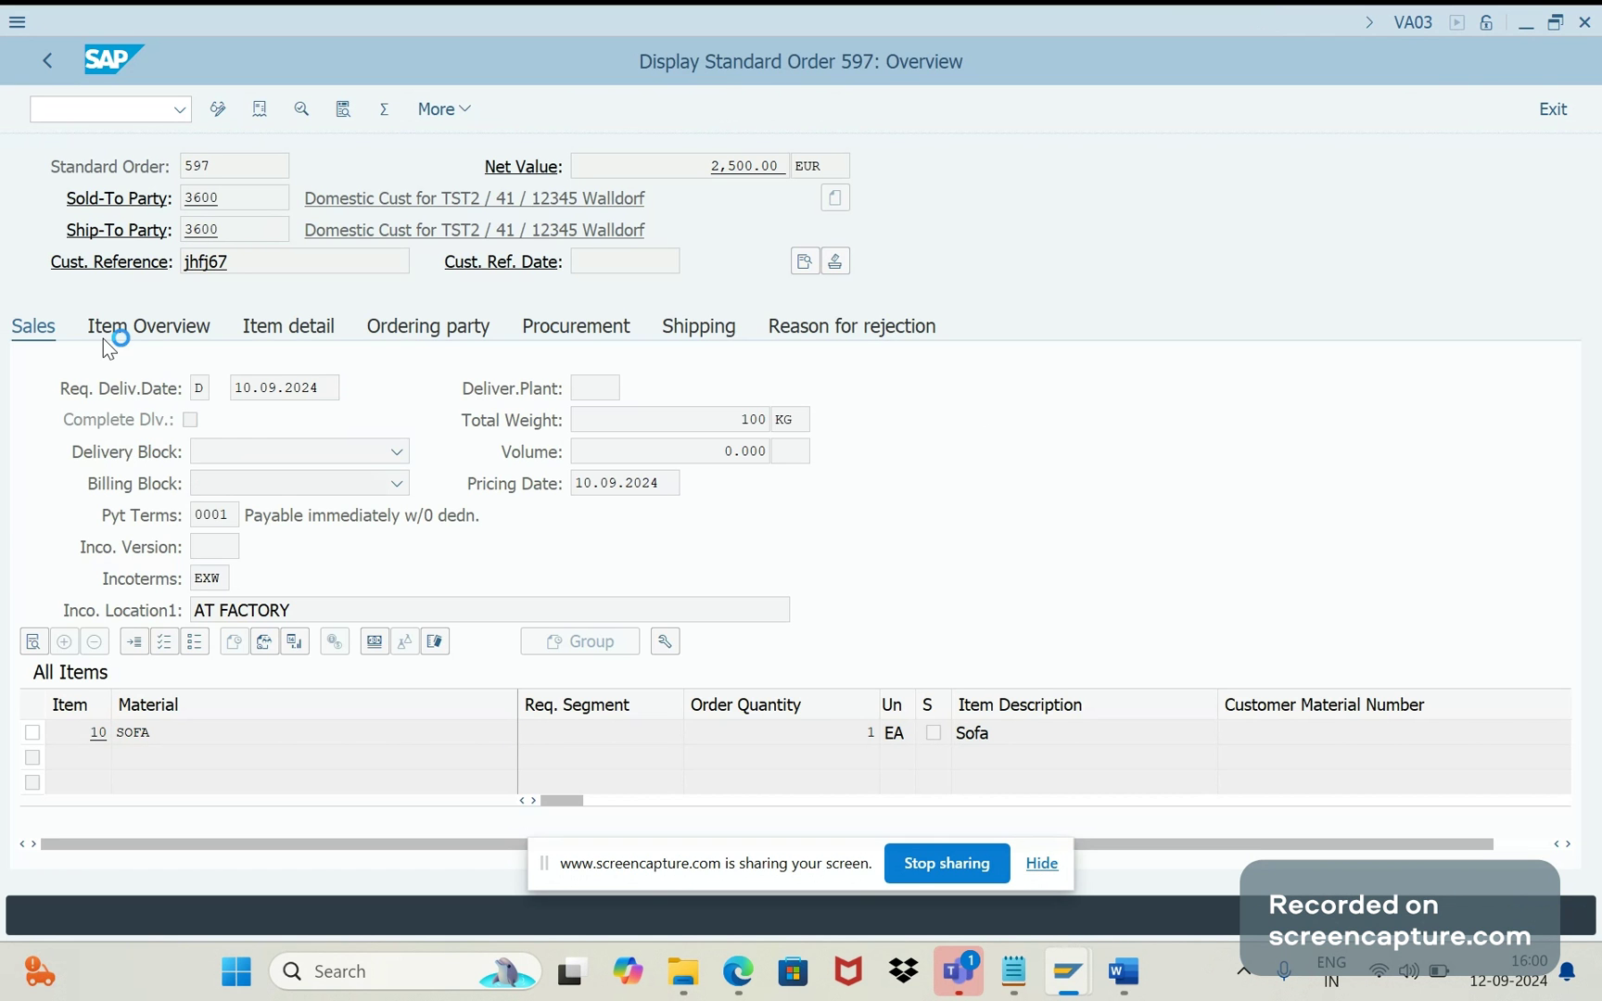
click(806, 263)
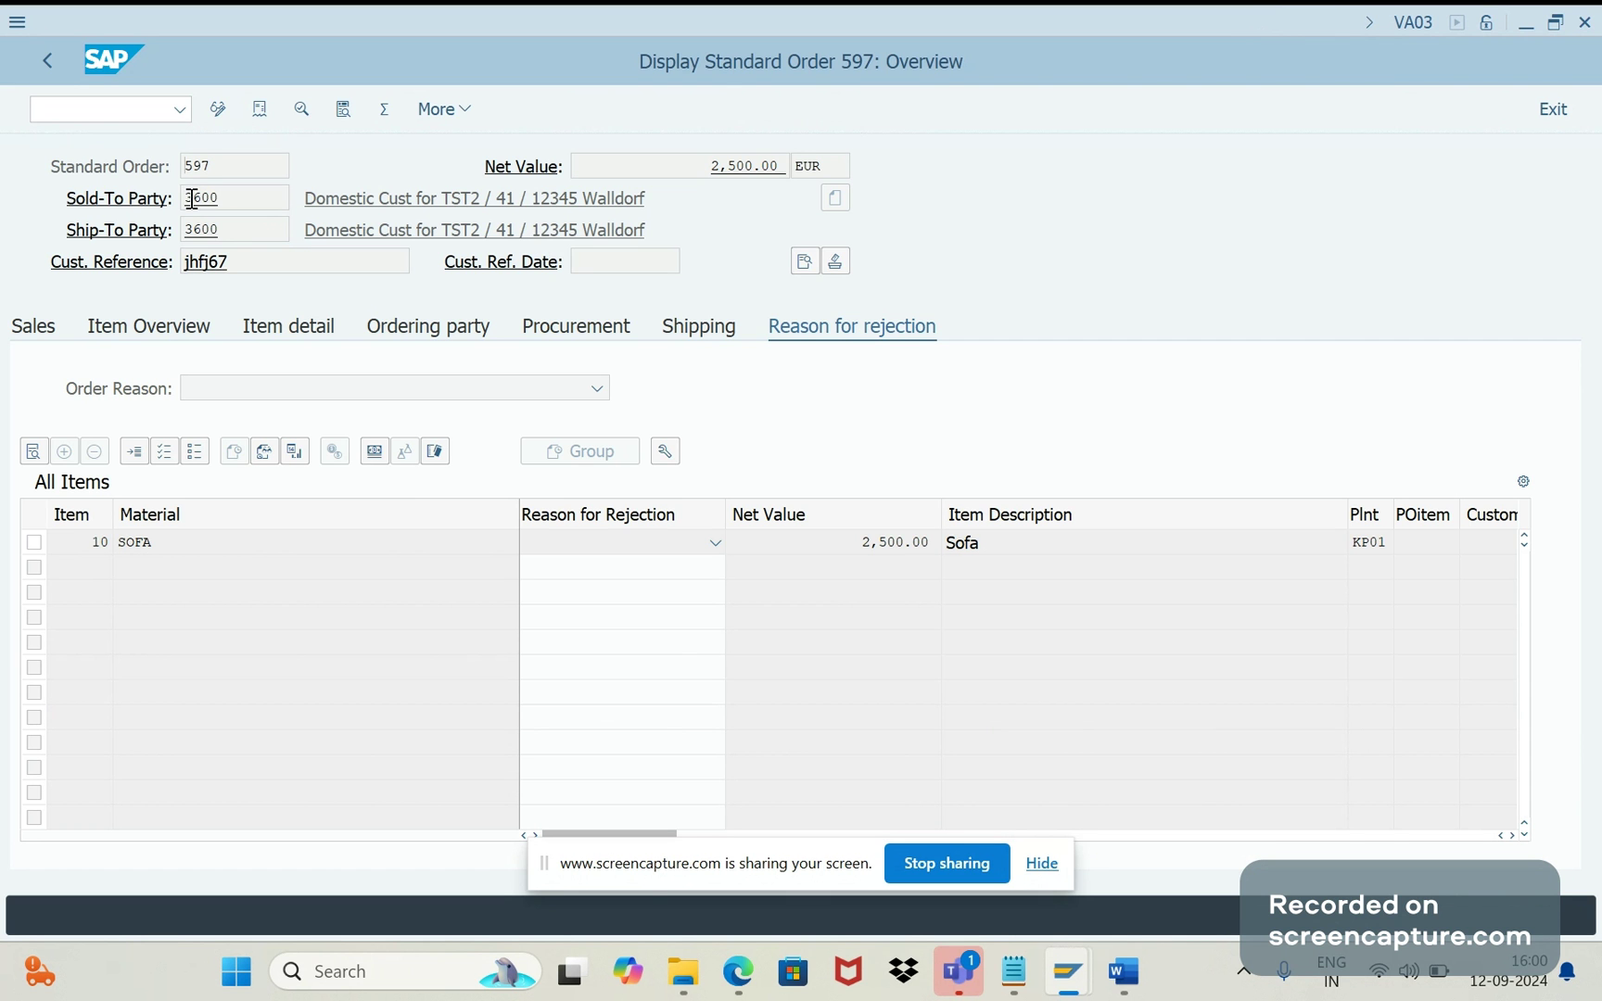
double_click(194, 548)
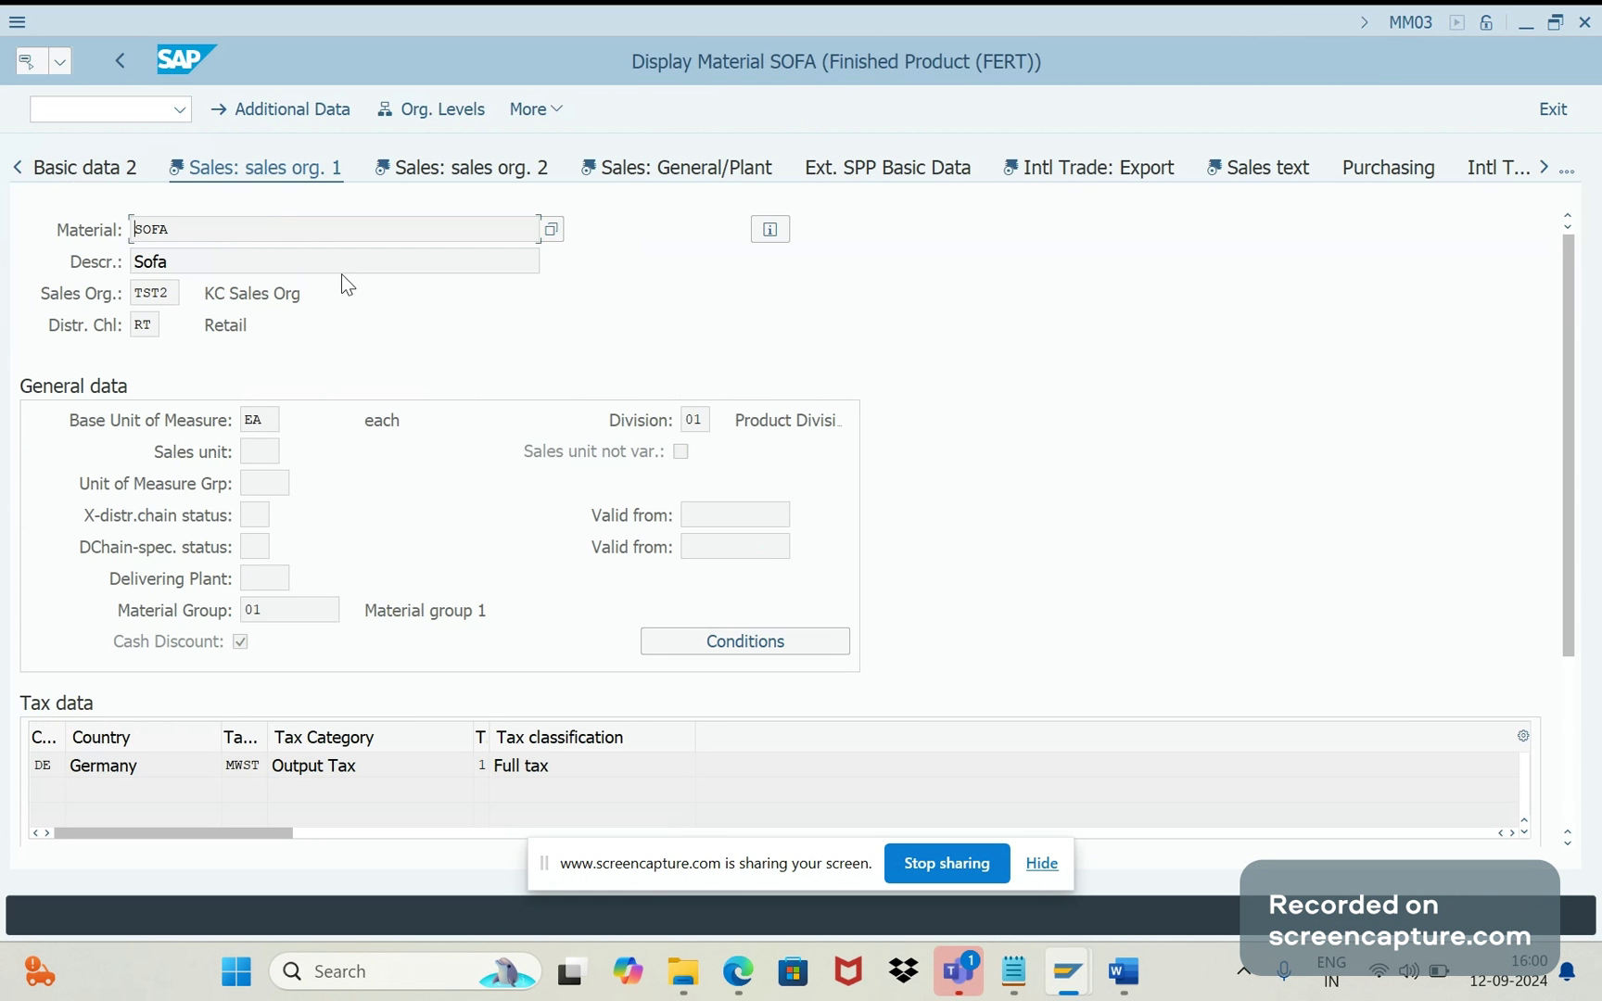
Go back twice with F3 from material SOFA to the order 597 overview
key(F3)
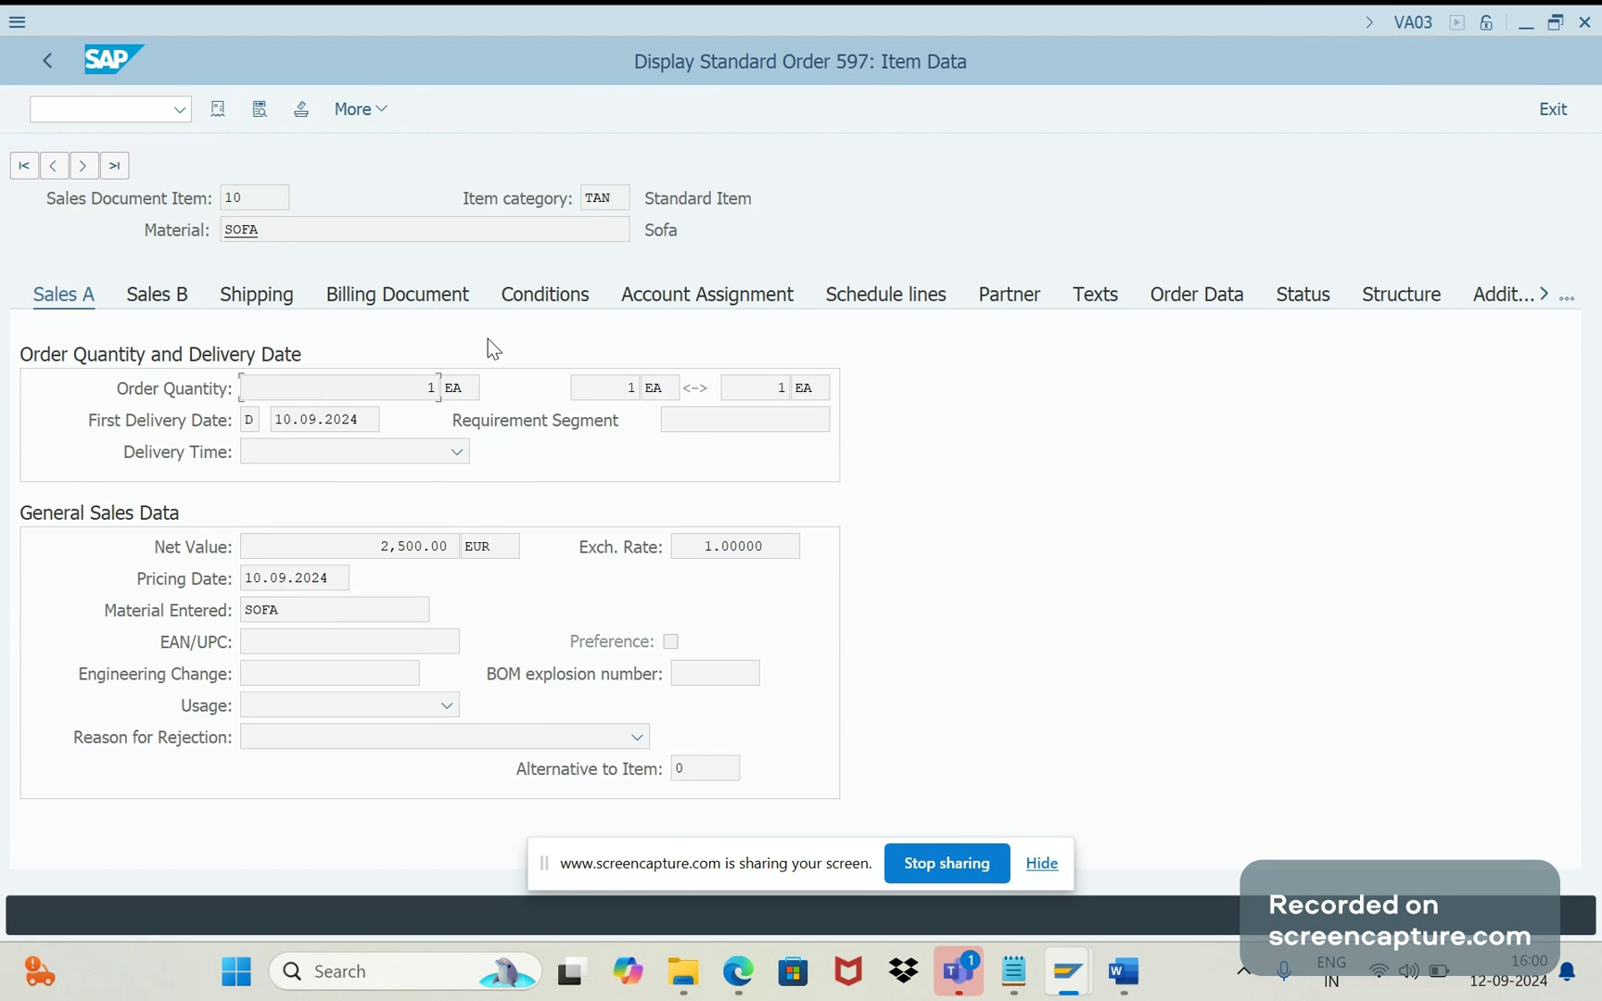
key(F3)
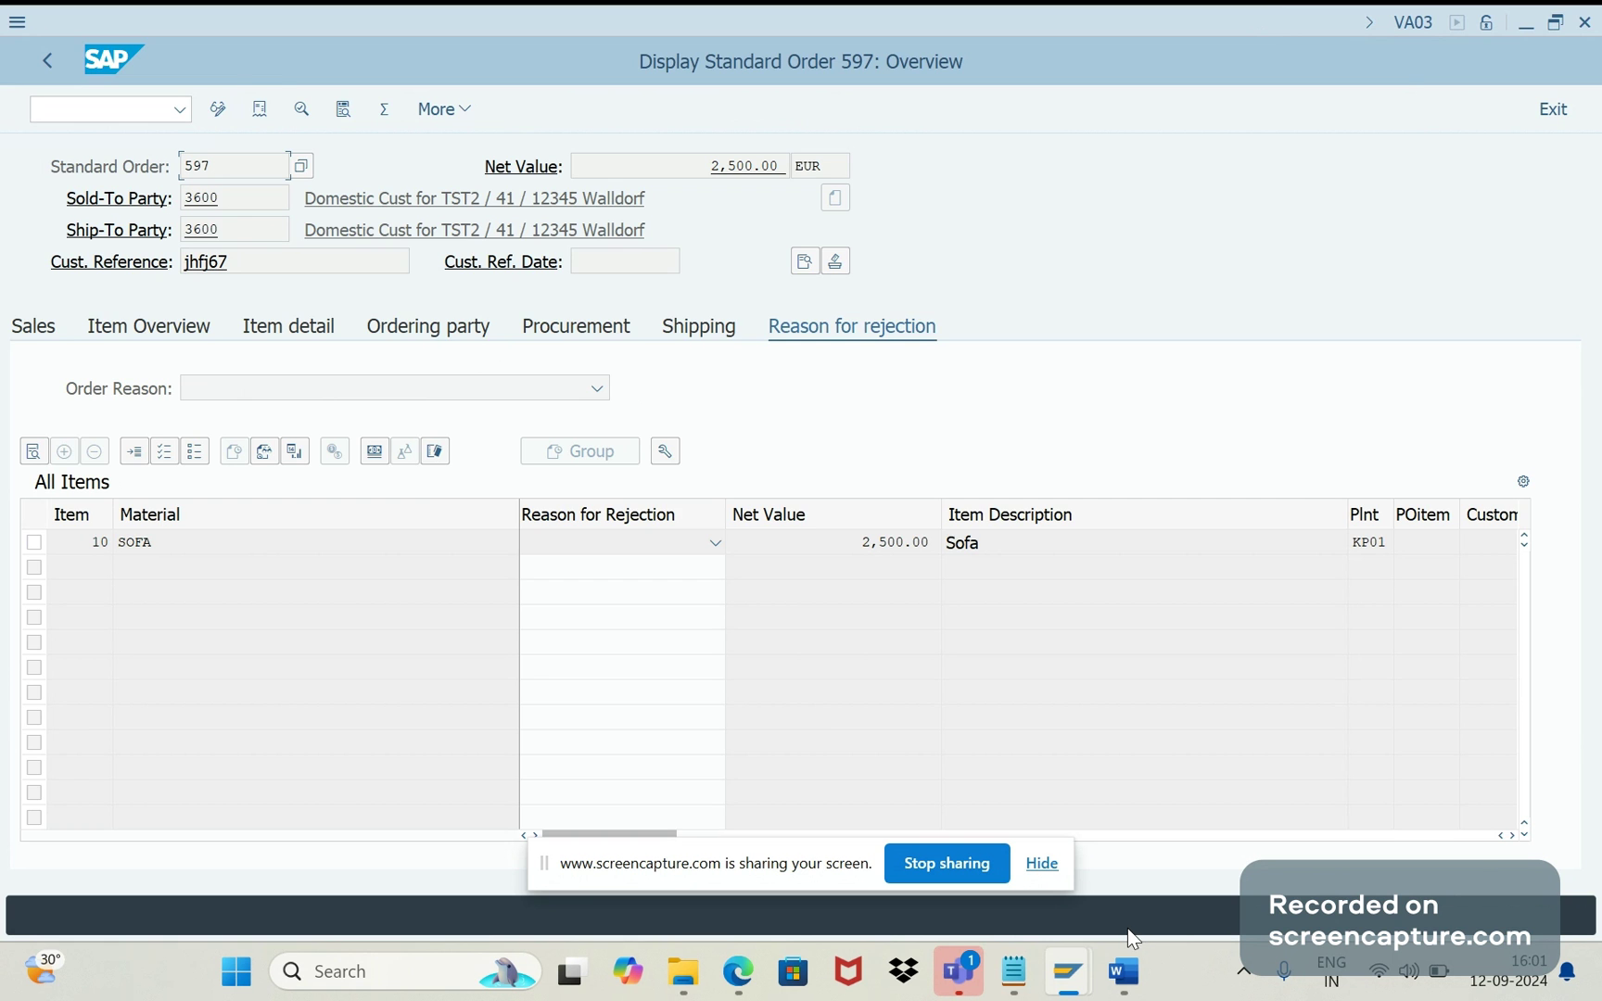
In Word, add bullets: browser based interface, announced late 2013 and marketed 2014, current version 3.0
click(1123, 970)
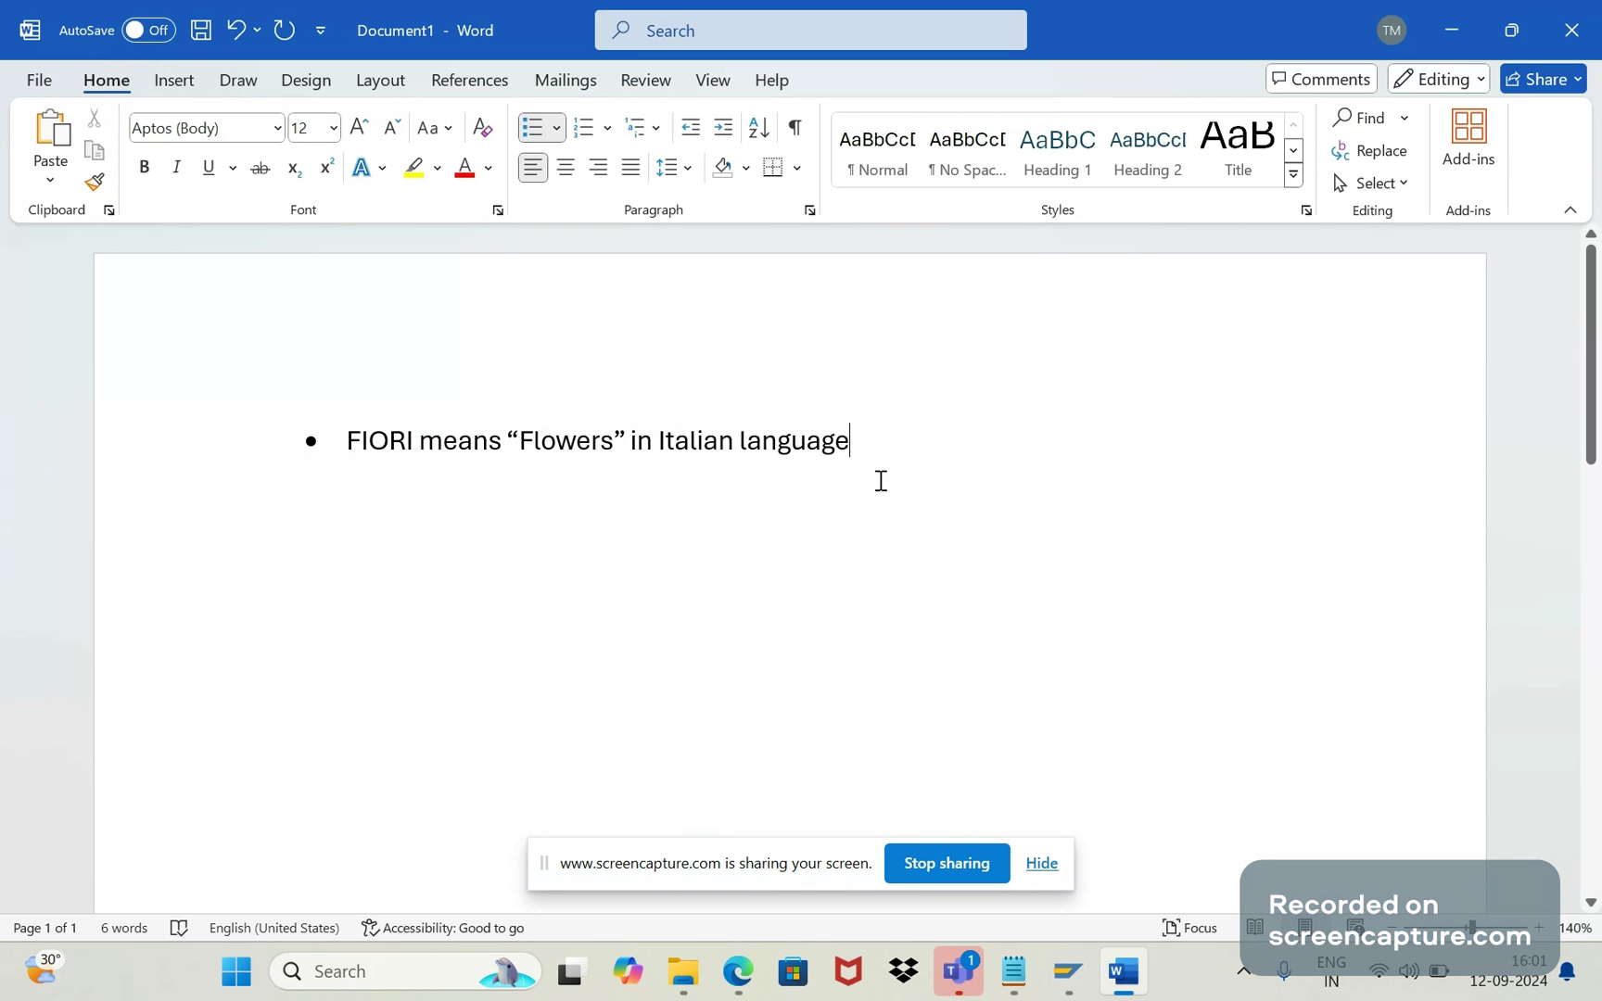
key(Return)
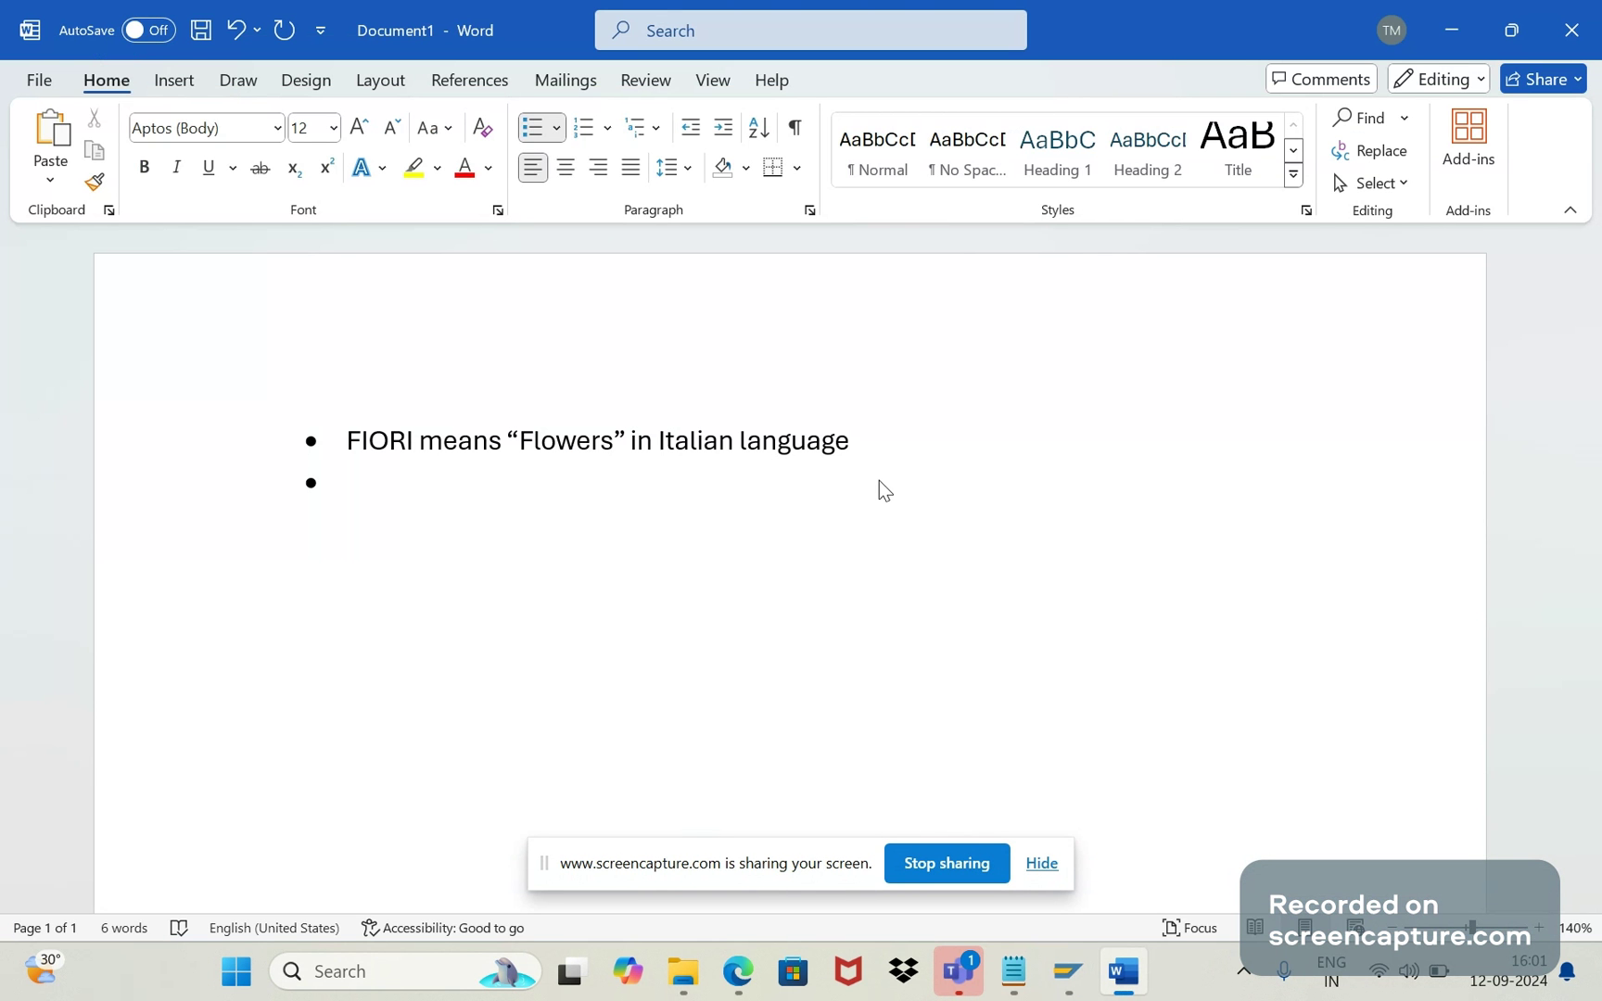
text(FIORI is br)
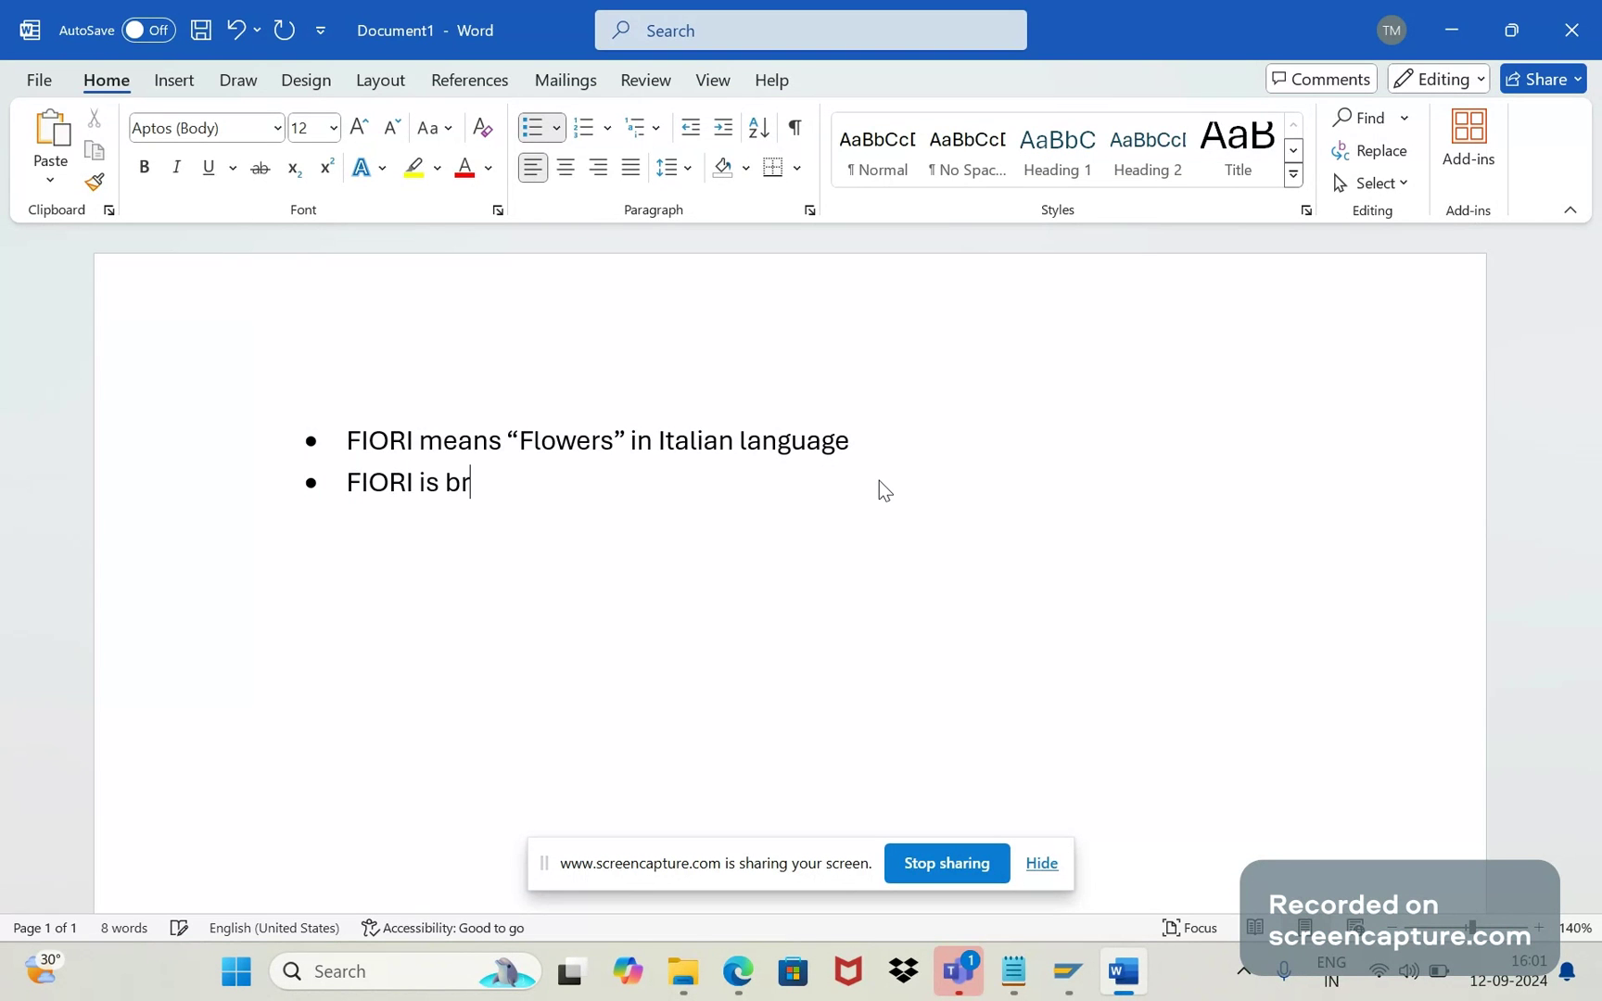
text(owser based)
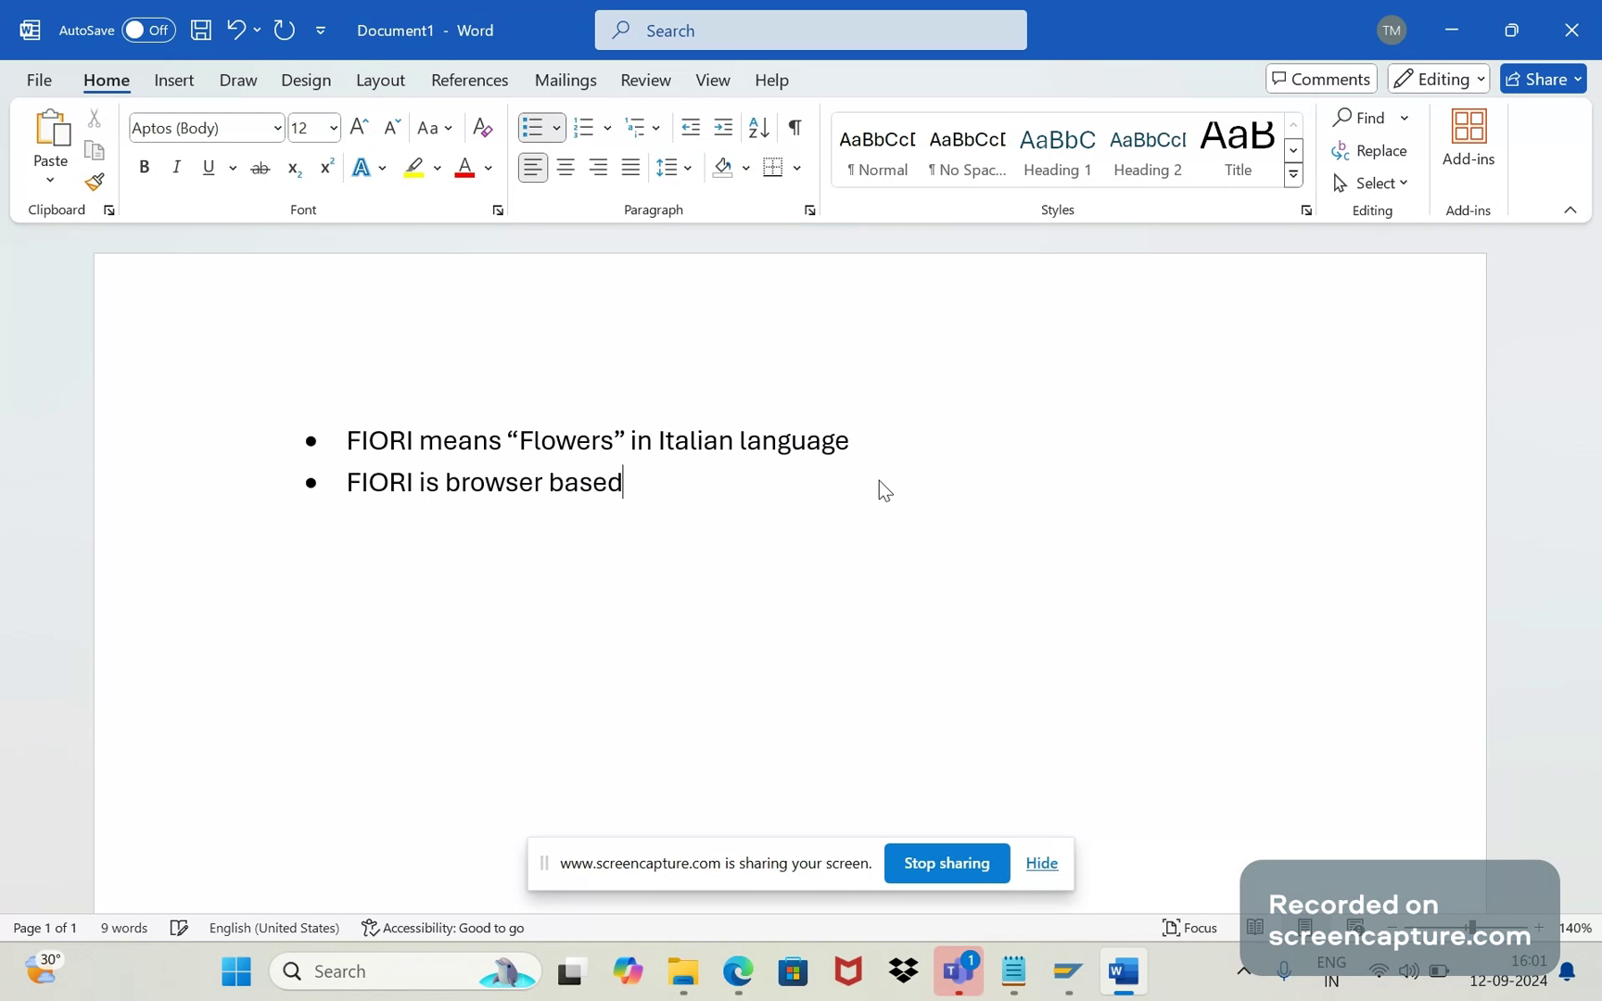
text( interface)
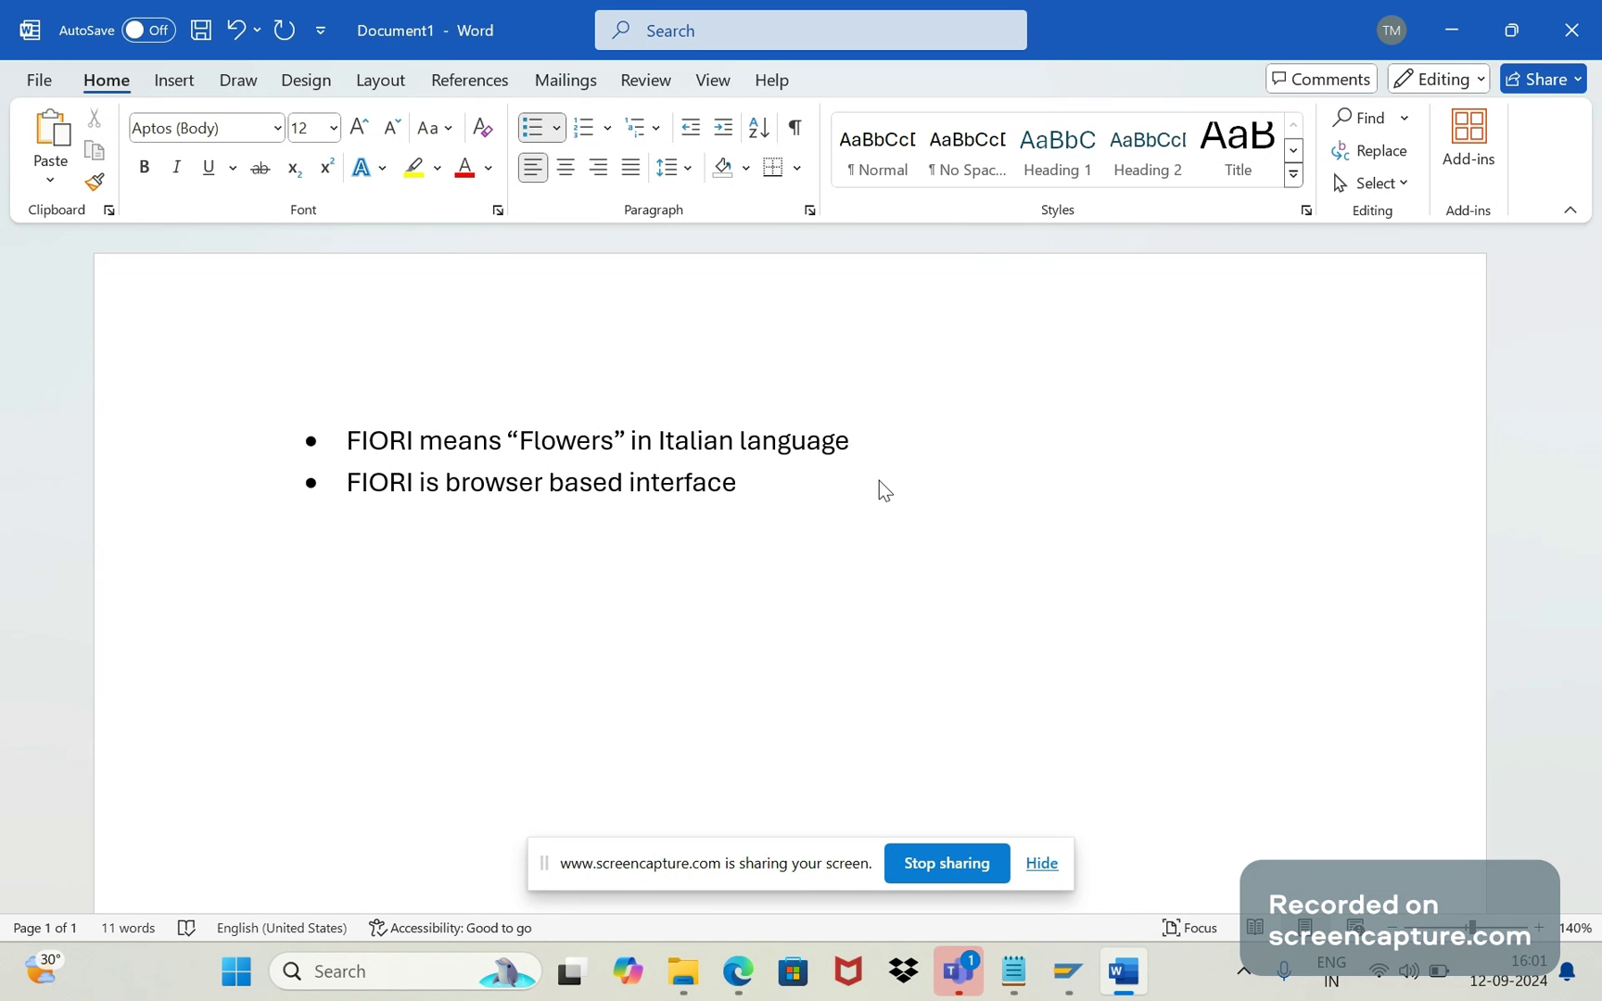
key(Return)
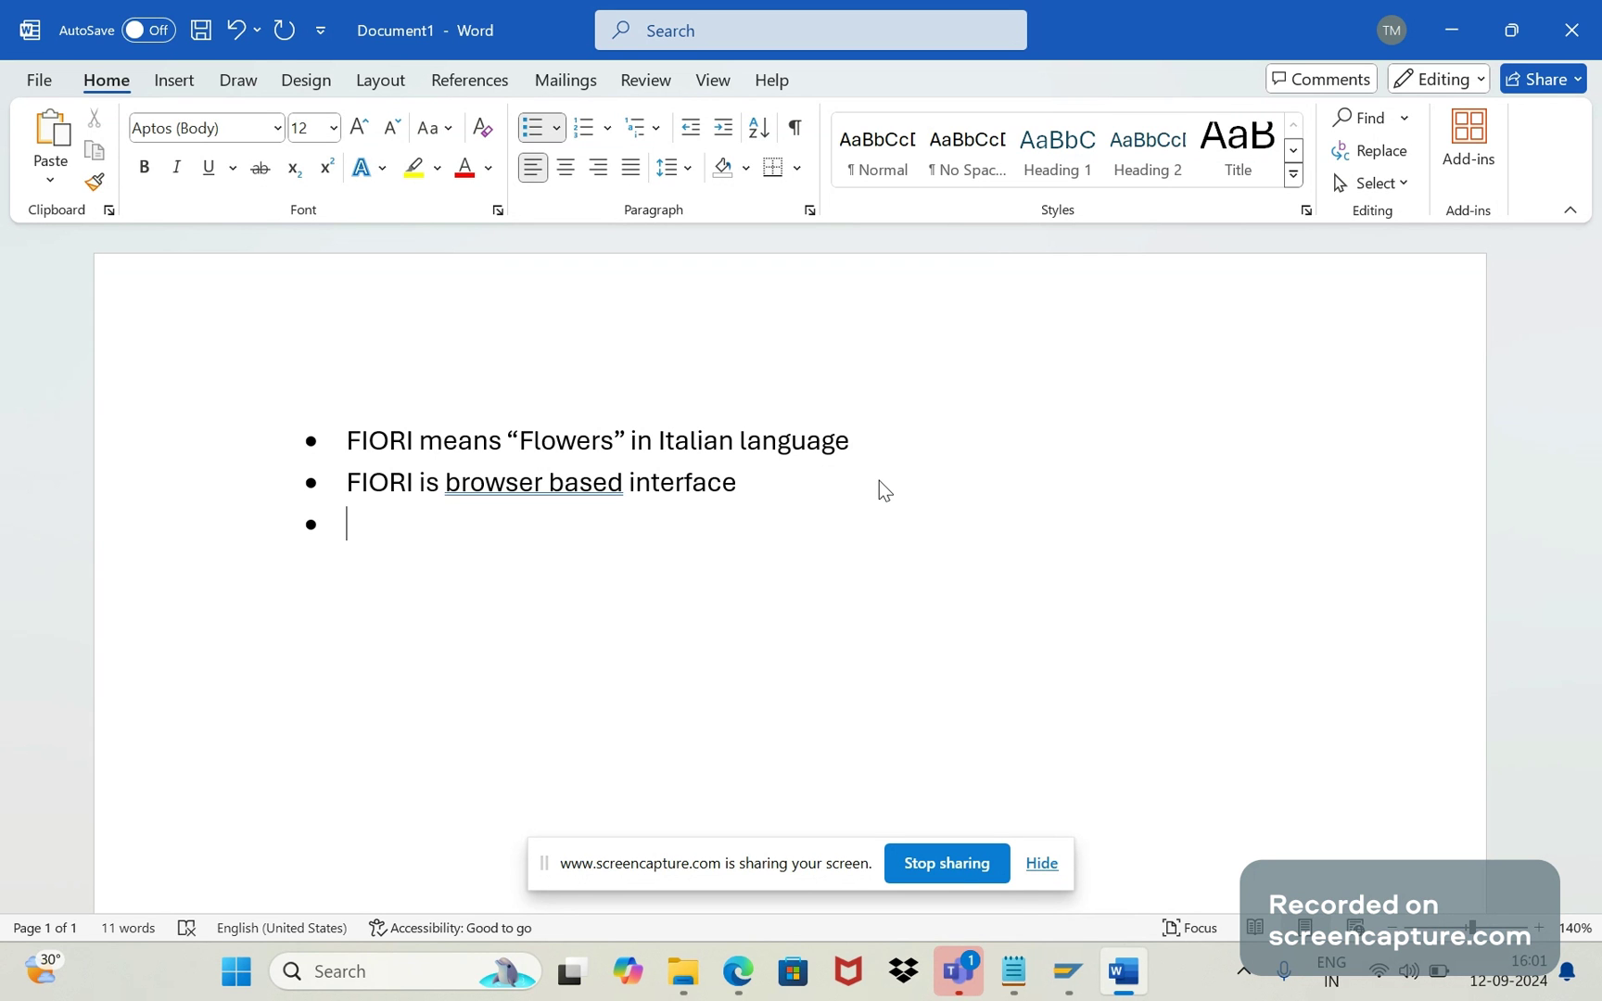
text(FIORI annou)
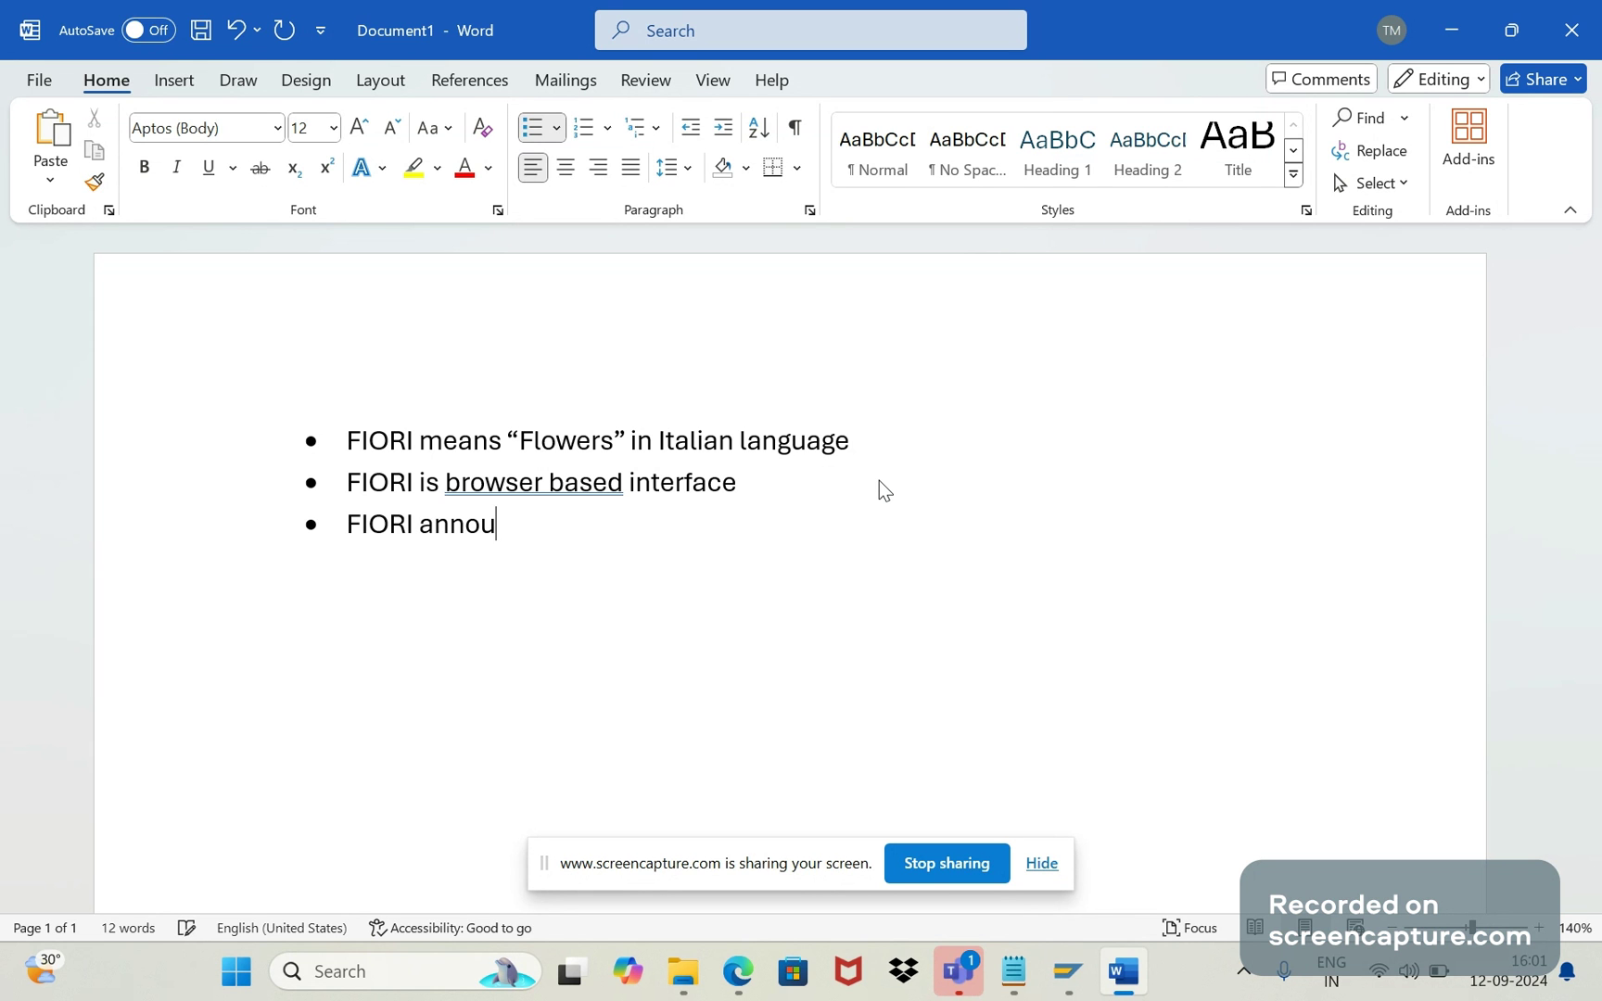
text(nced in late 2013 and then it )
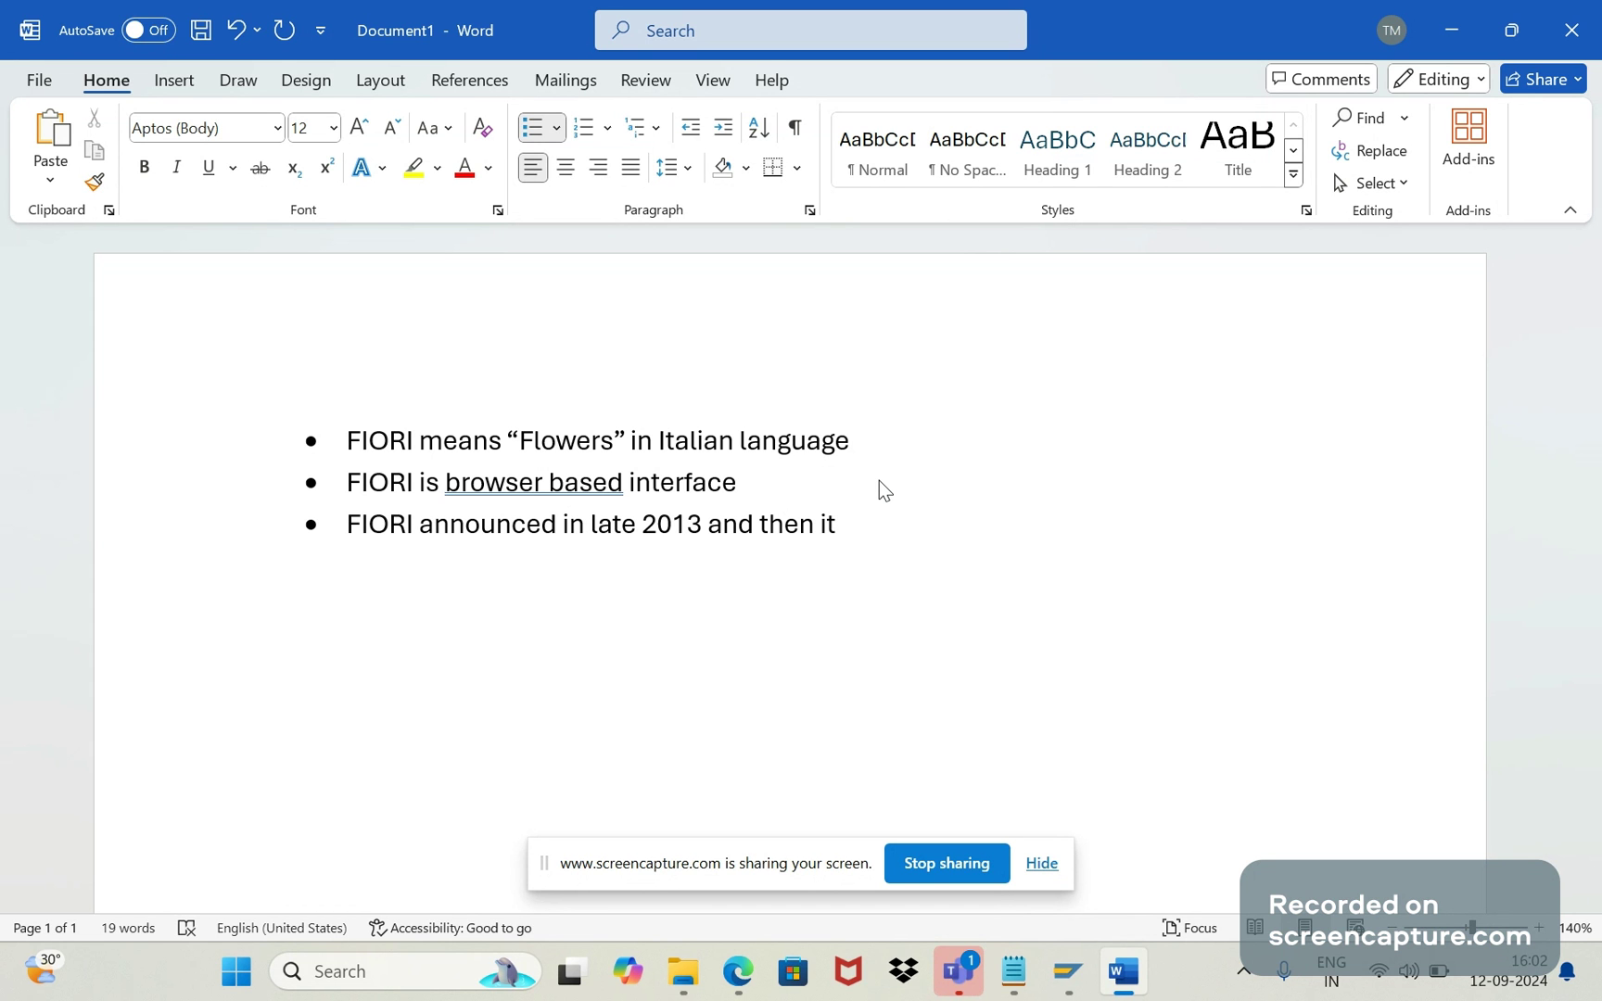
text(introducced)
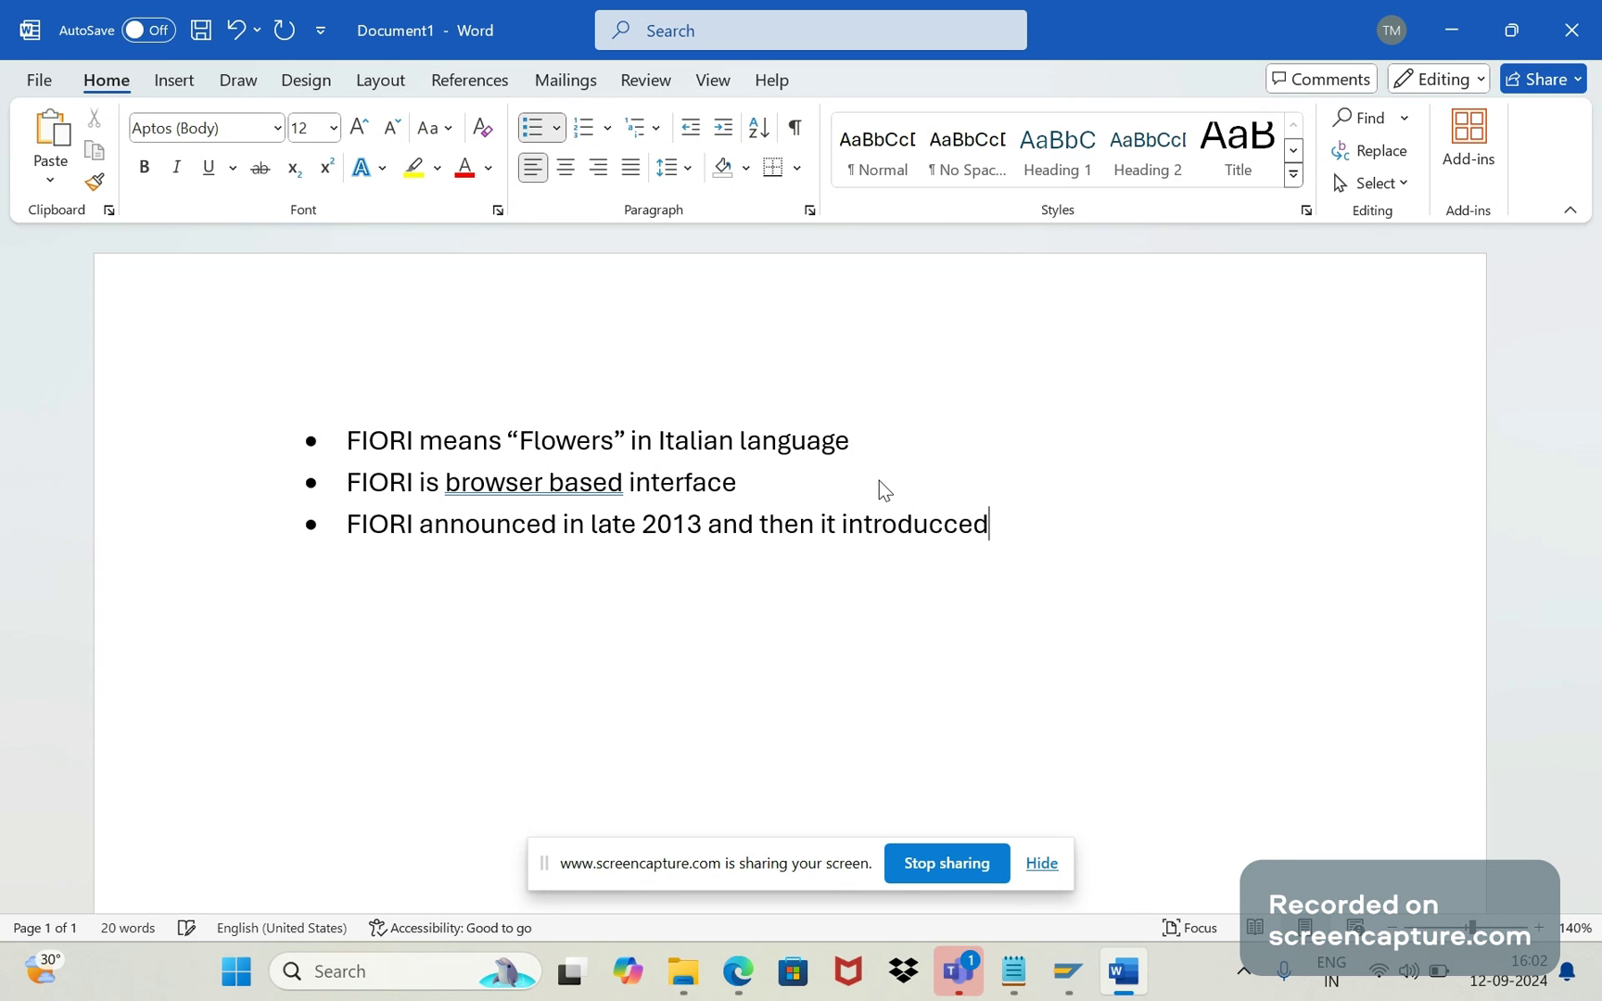
text( to the marke)
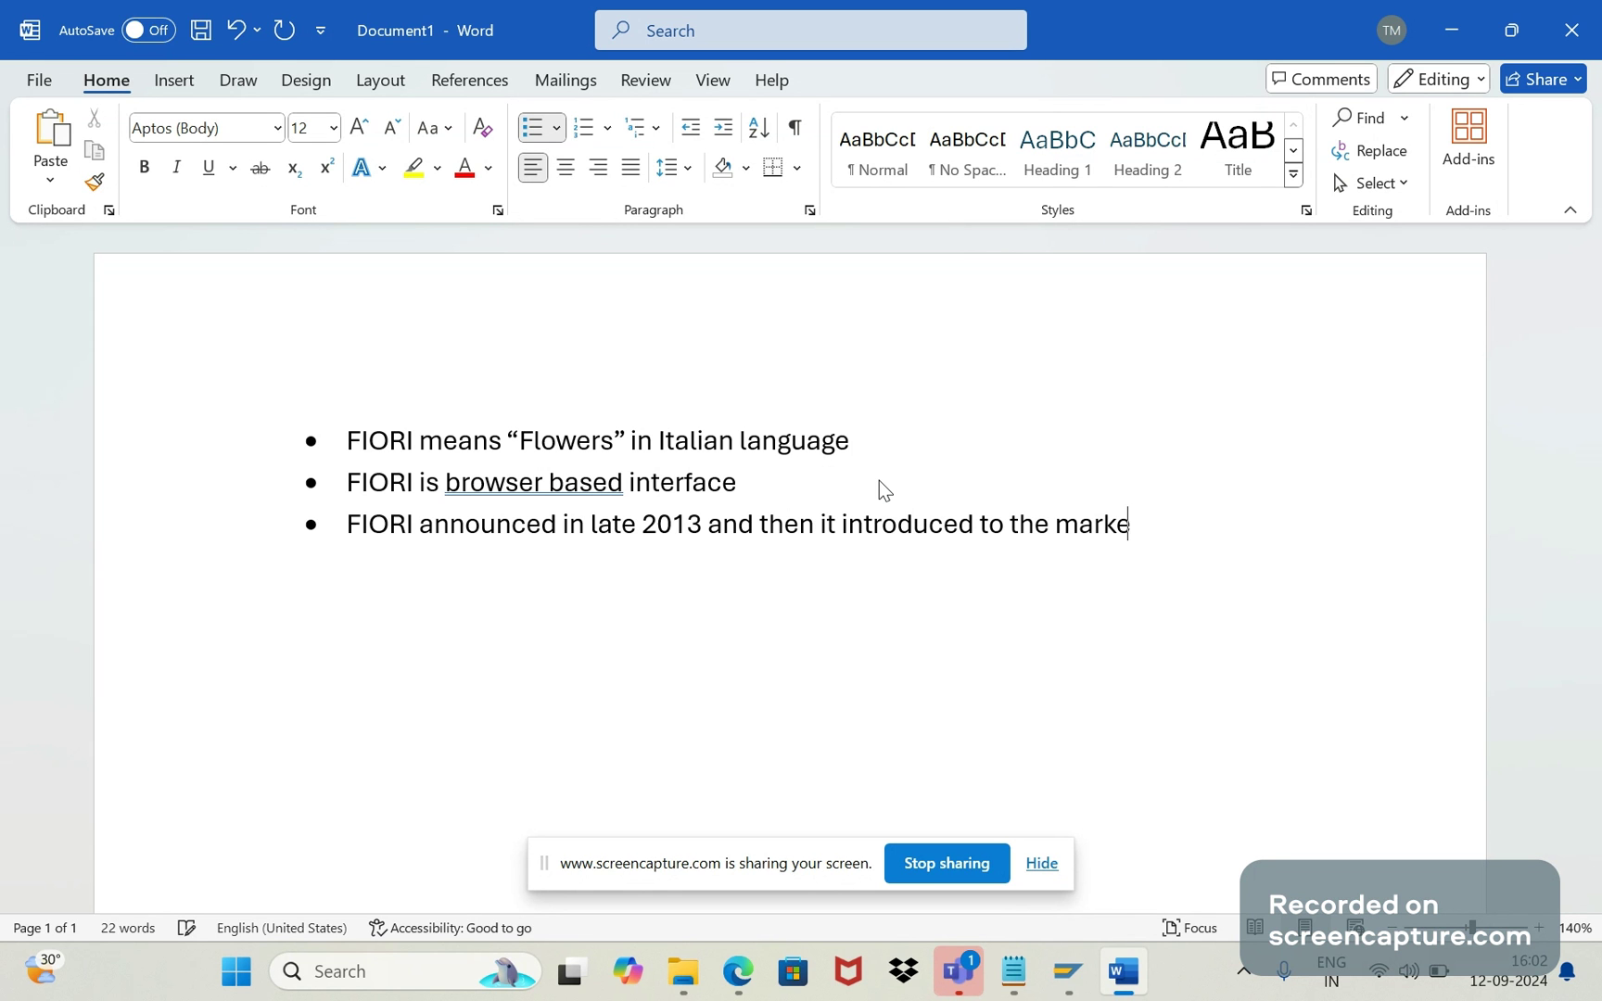
text(t in 2014)
key(Return)
text(Cur)
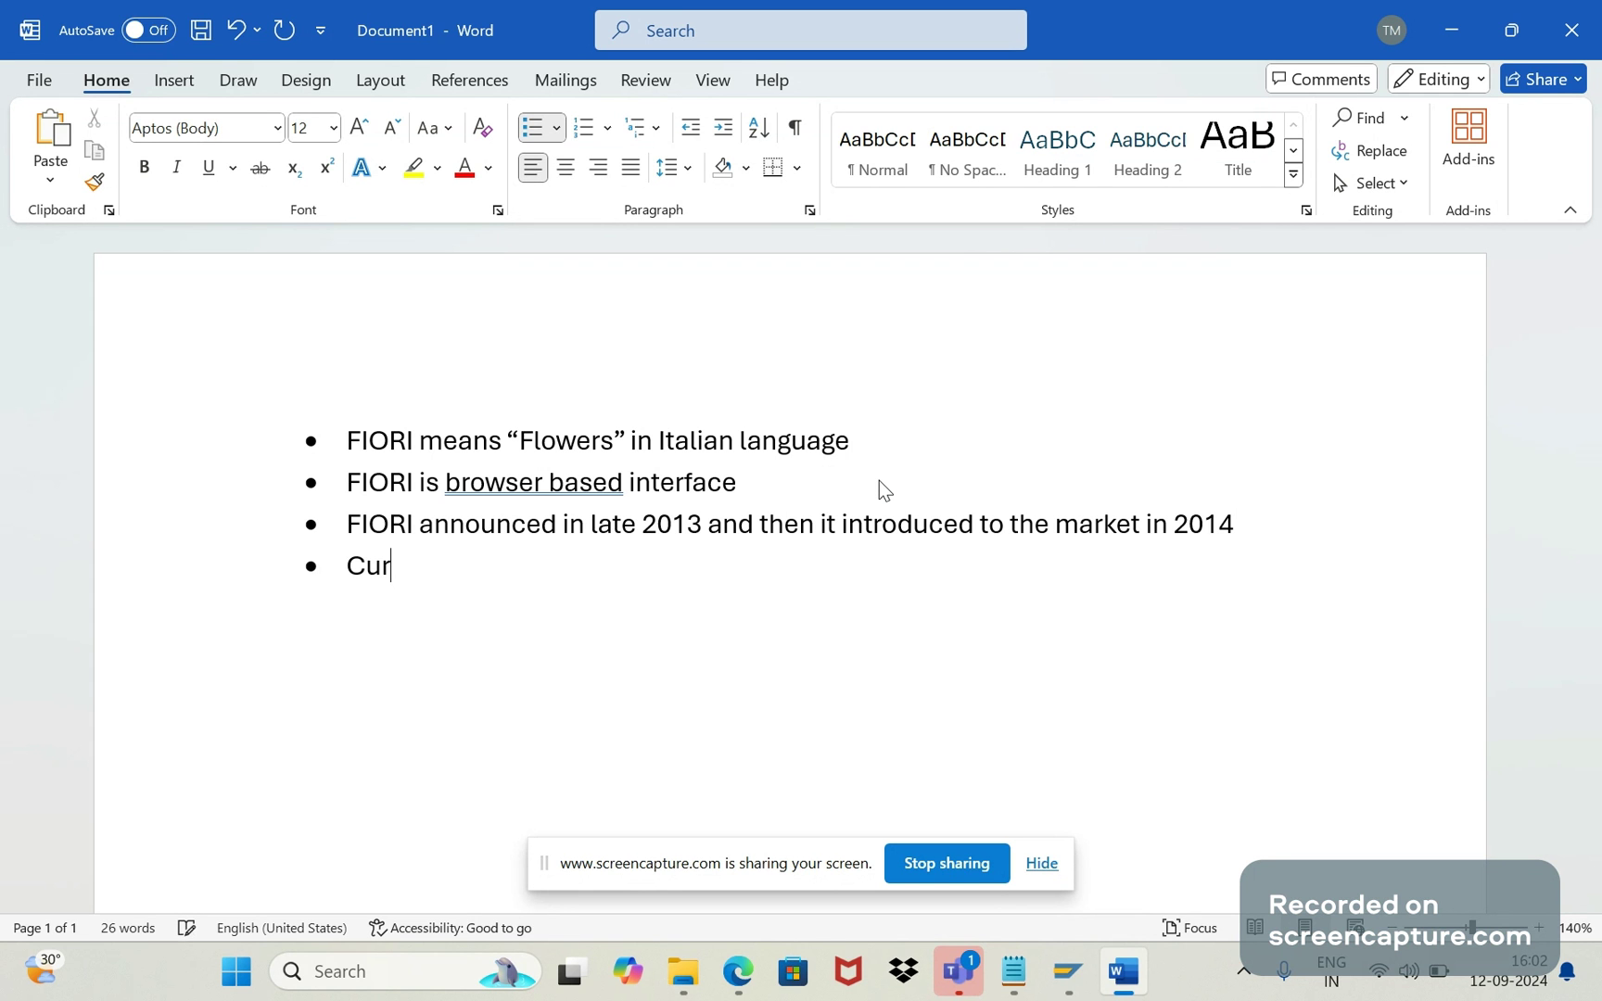
text(rent FIORI vers)
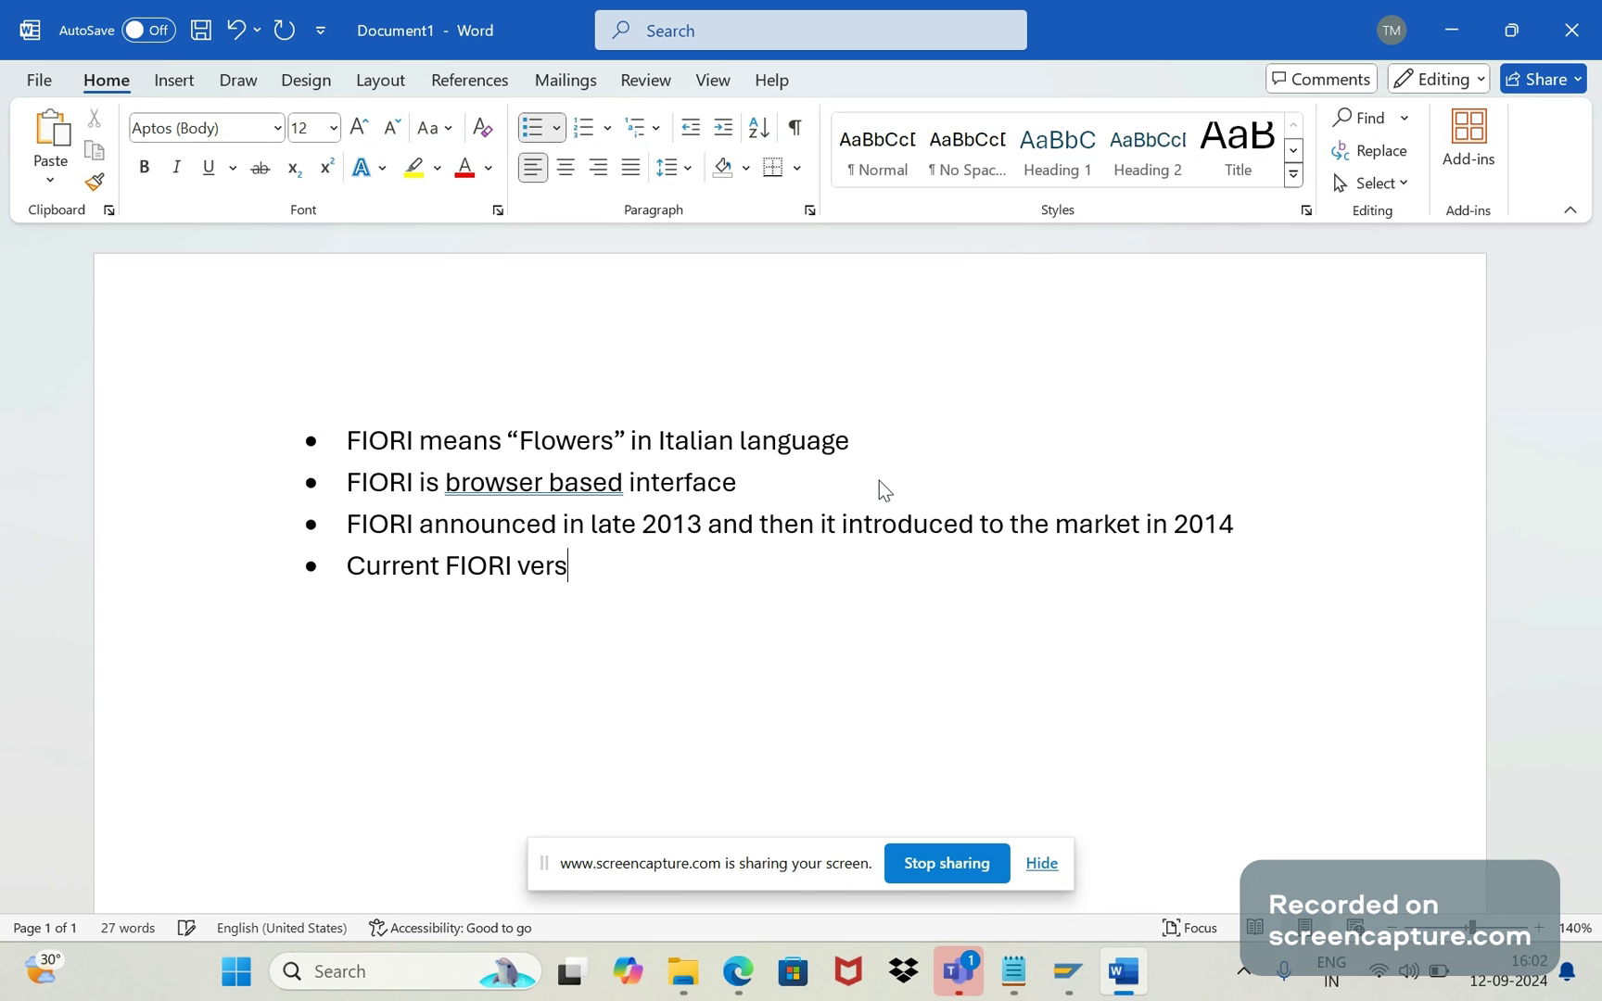
text(ion is 3.0)
key(Return)
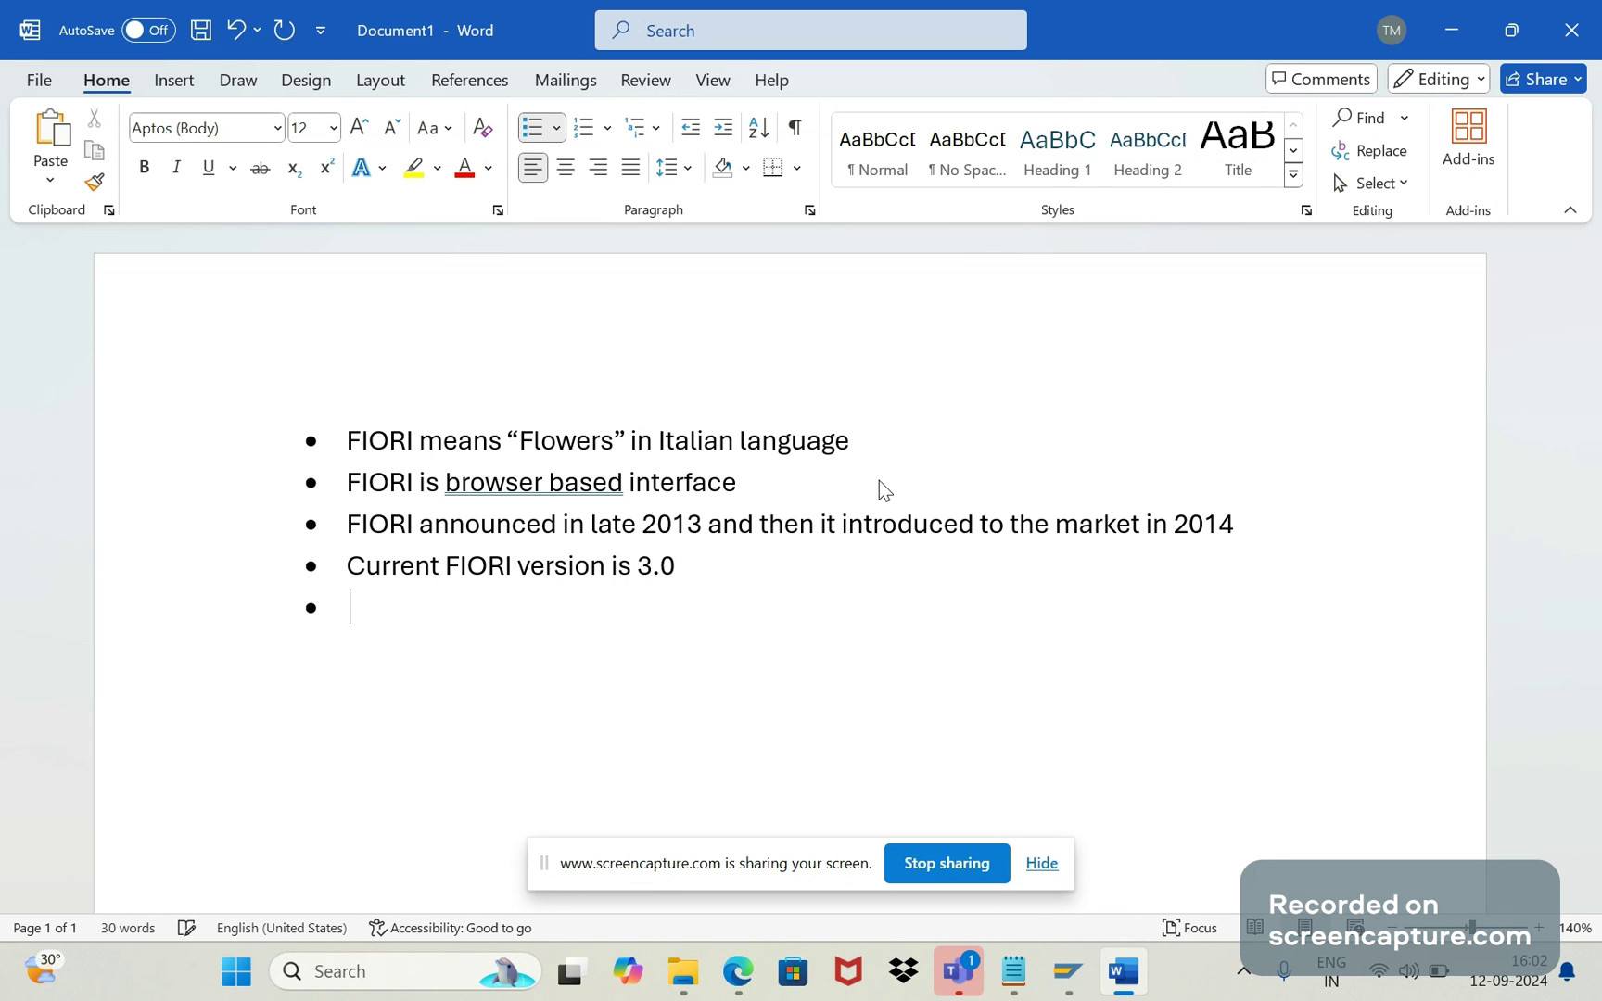
Add bullets on 3000+ apps, free for all SAP customers, and ECC6.0 availability
text(W)
key(BackSpace)
text(There are )
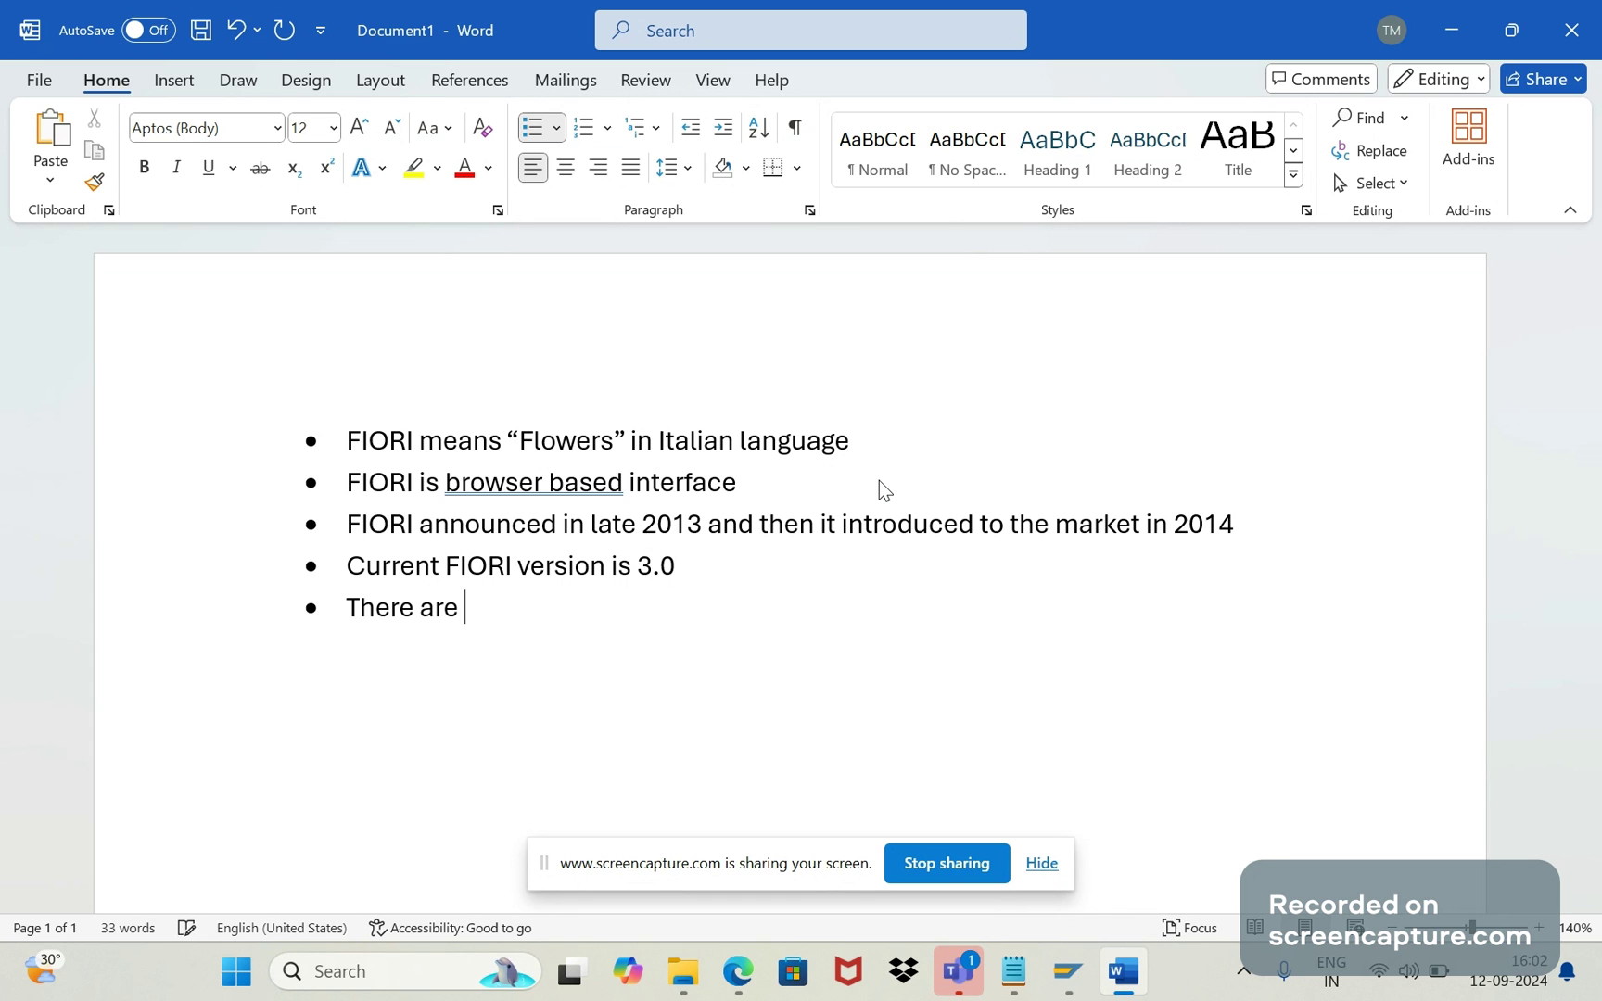
text(more than )
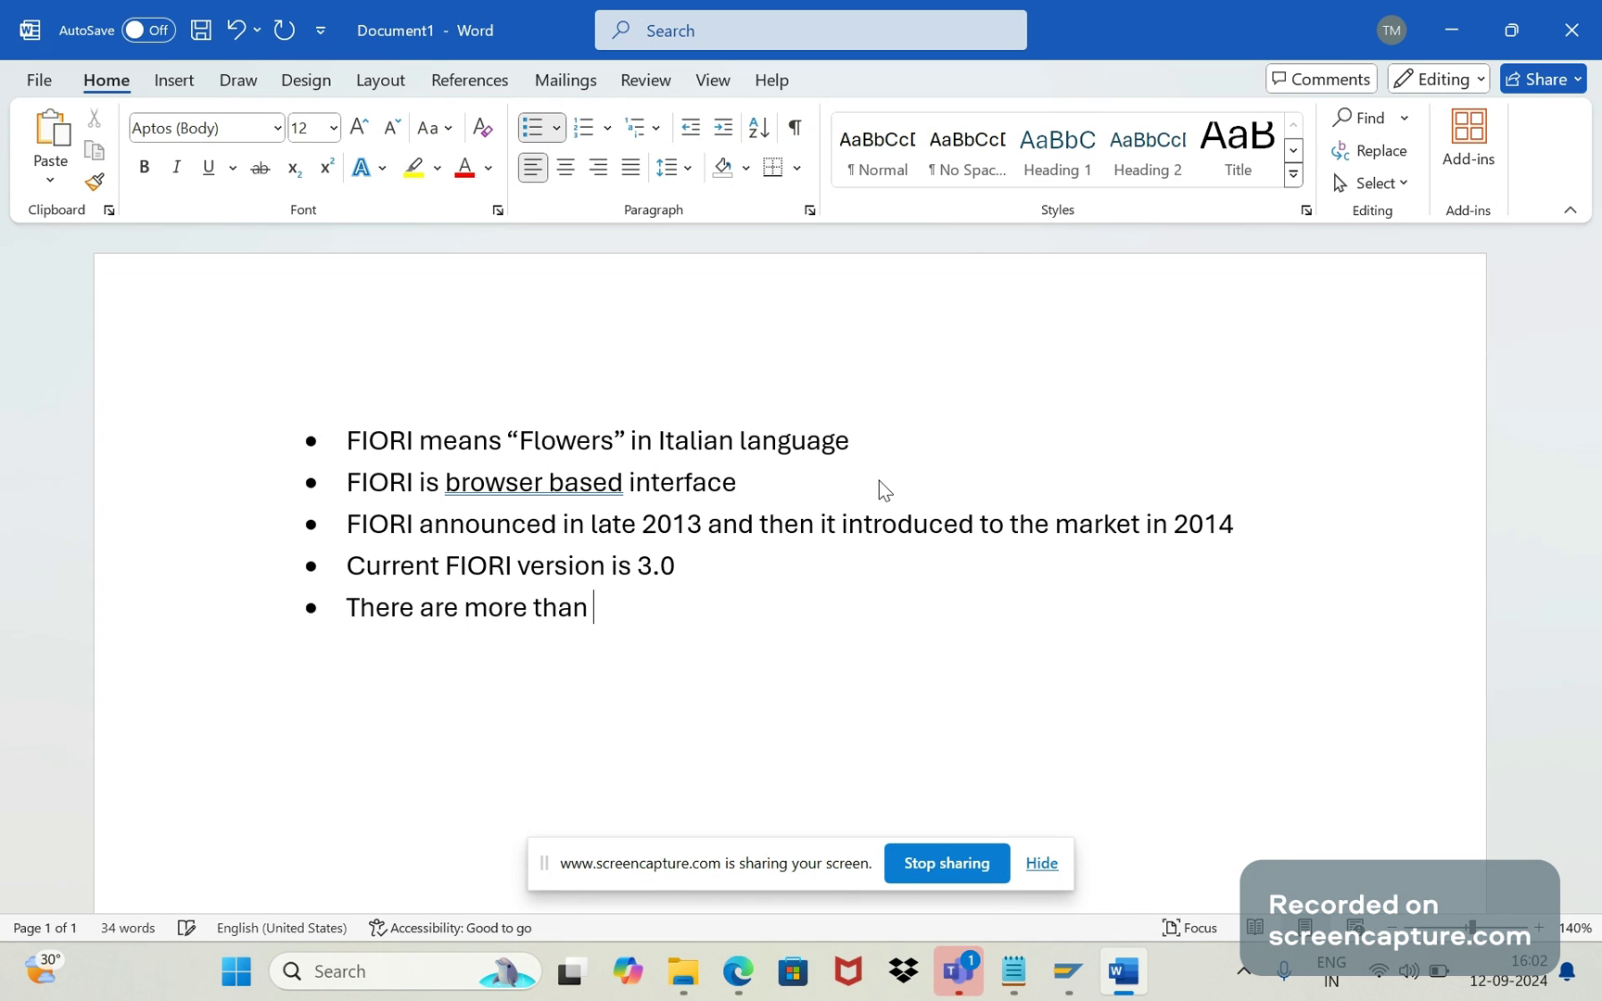
text(3000+)
text(apps are)
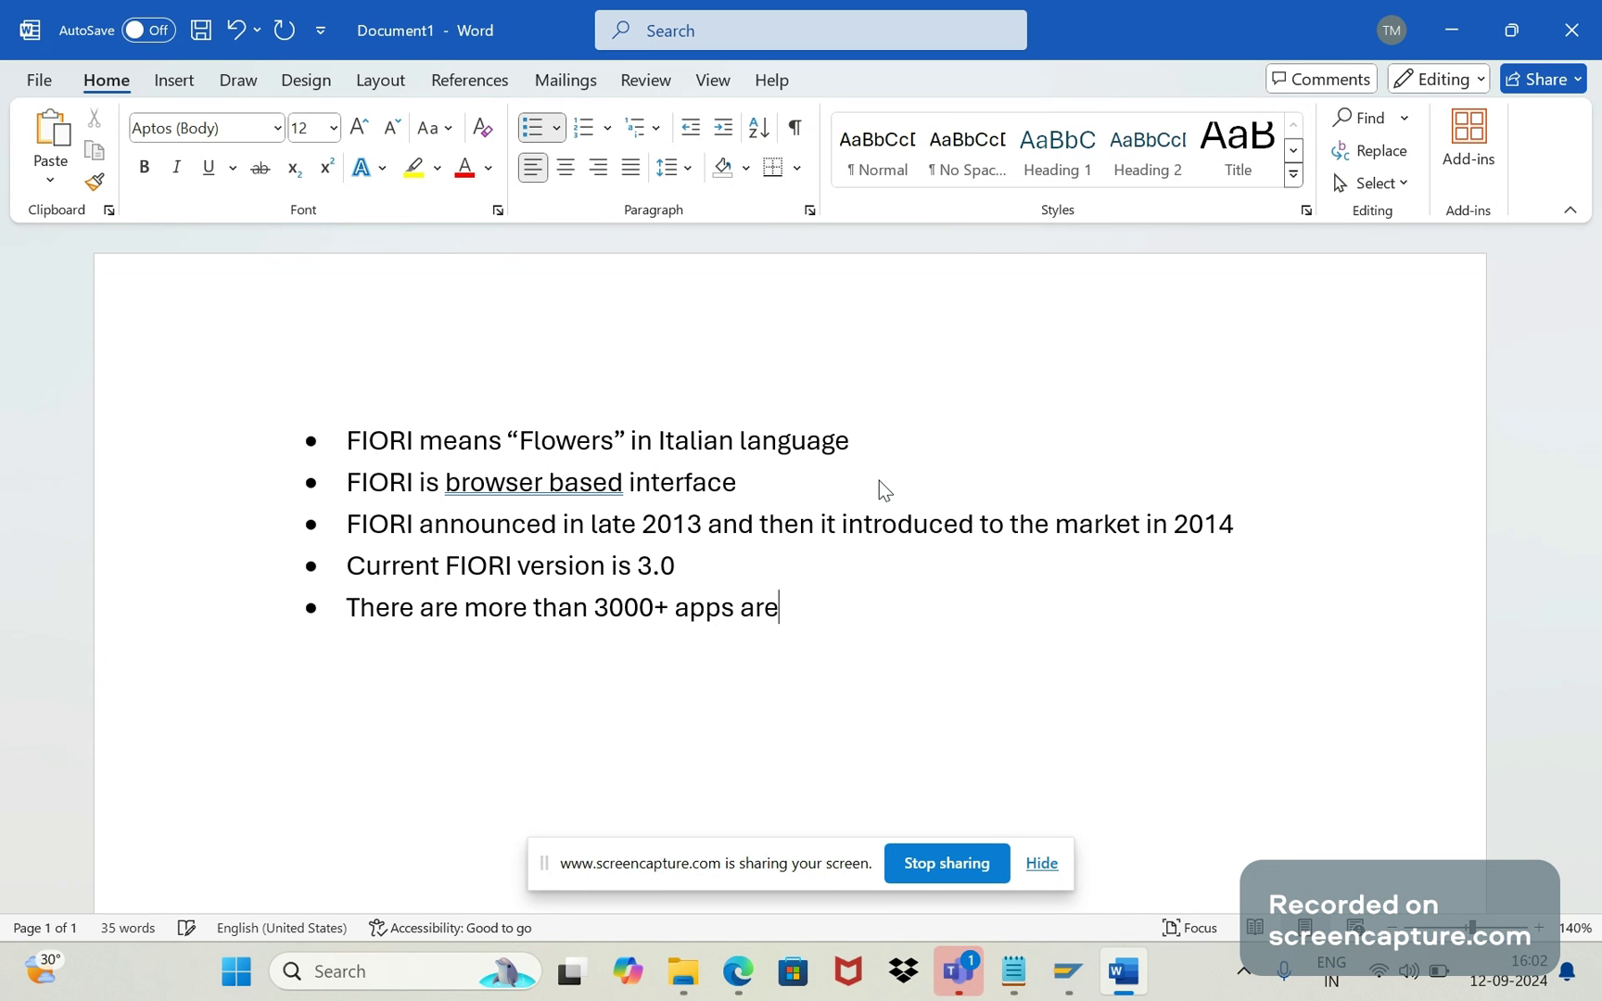
text( available)
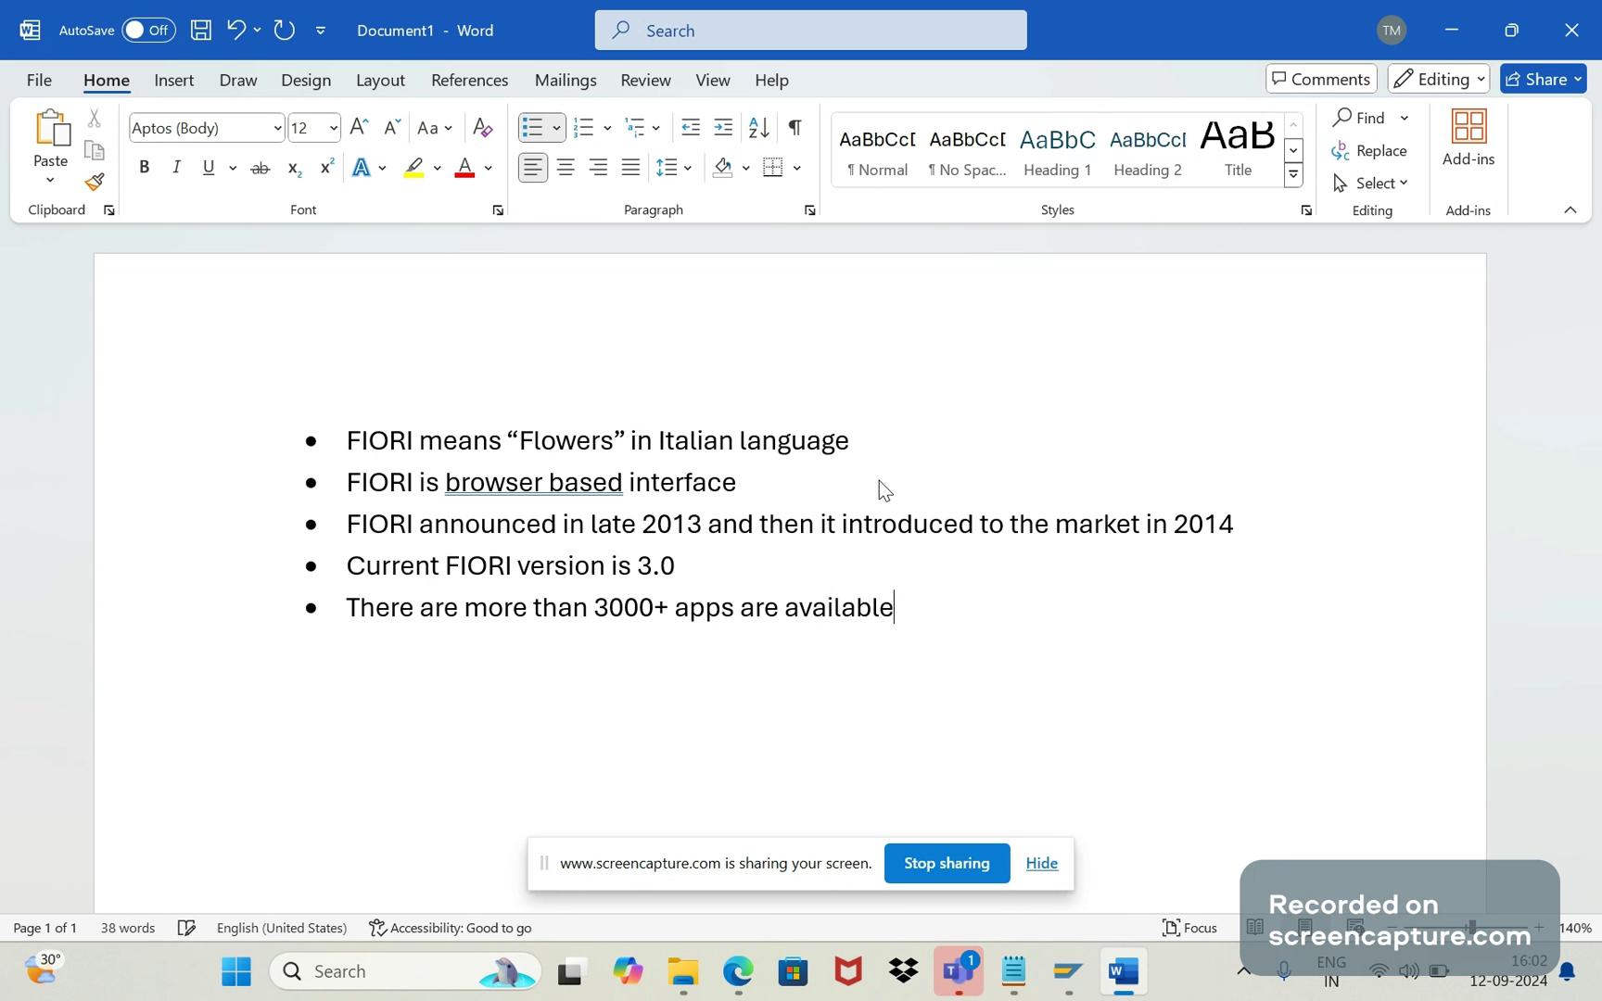
key(Return)
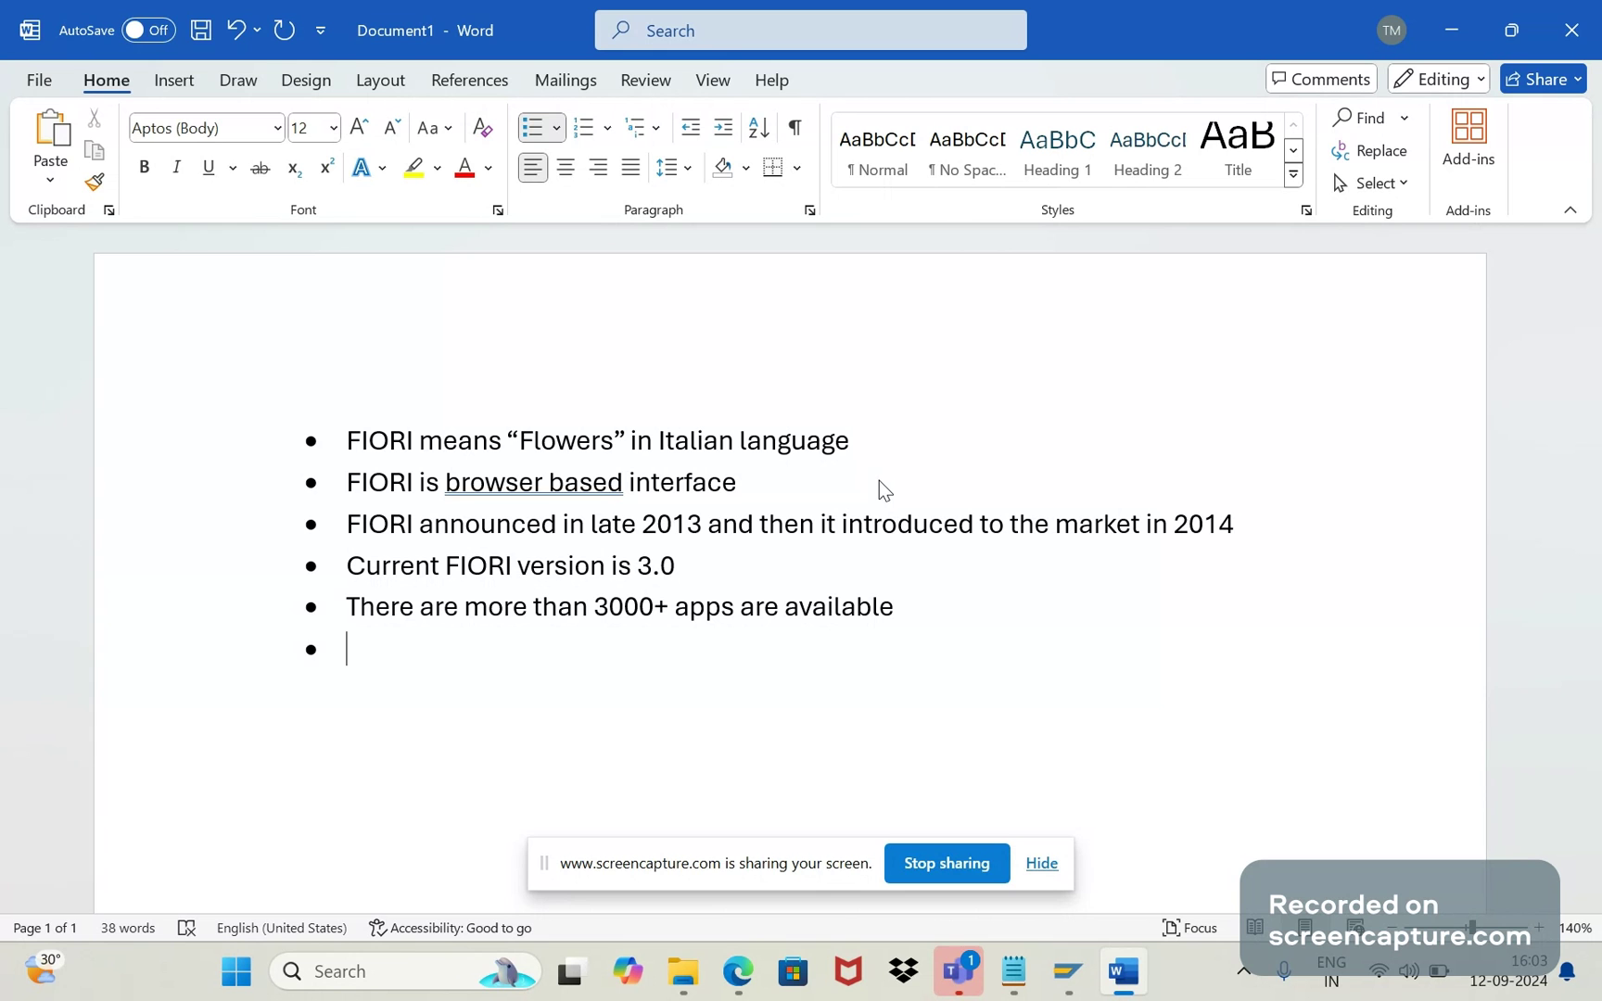
text(It is free for all)
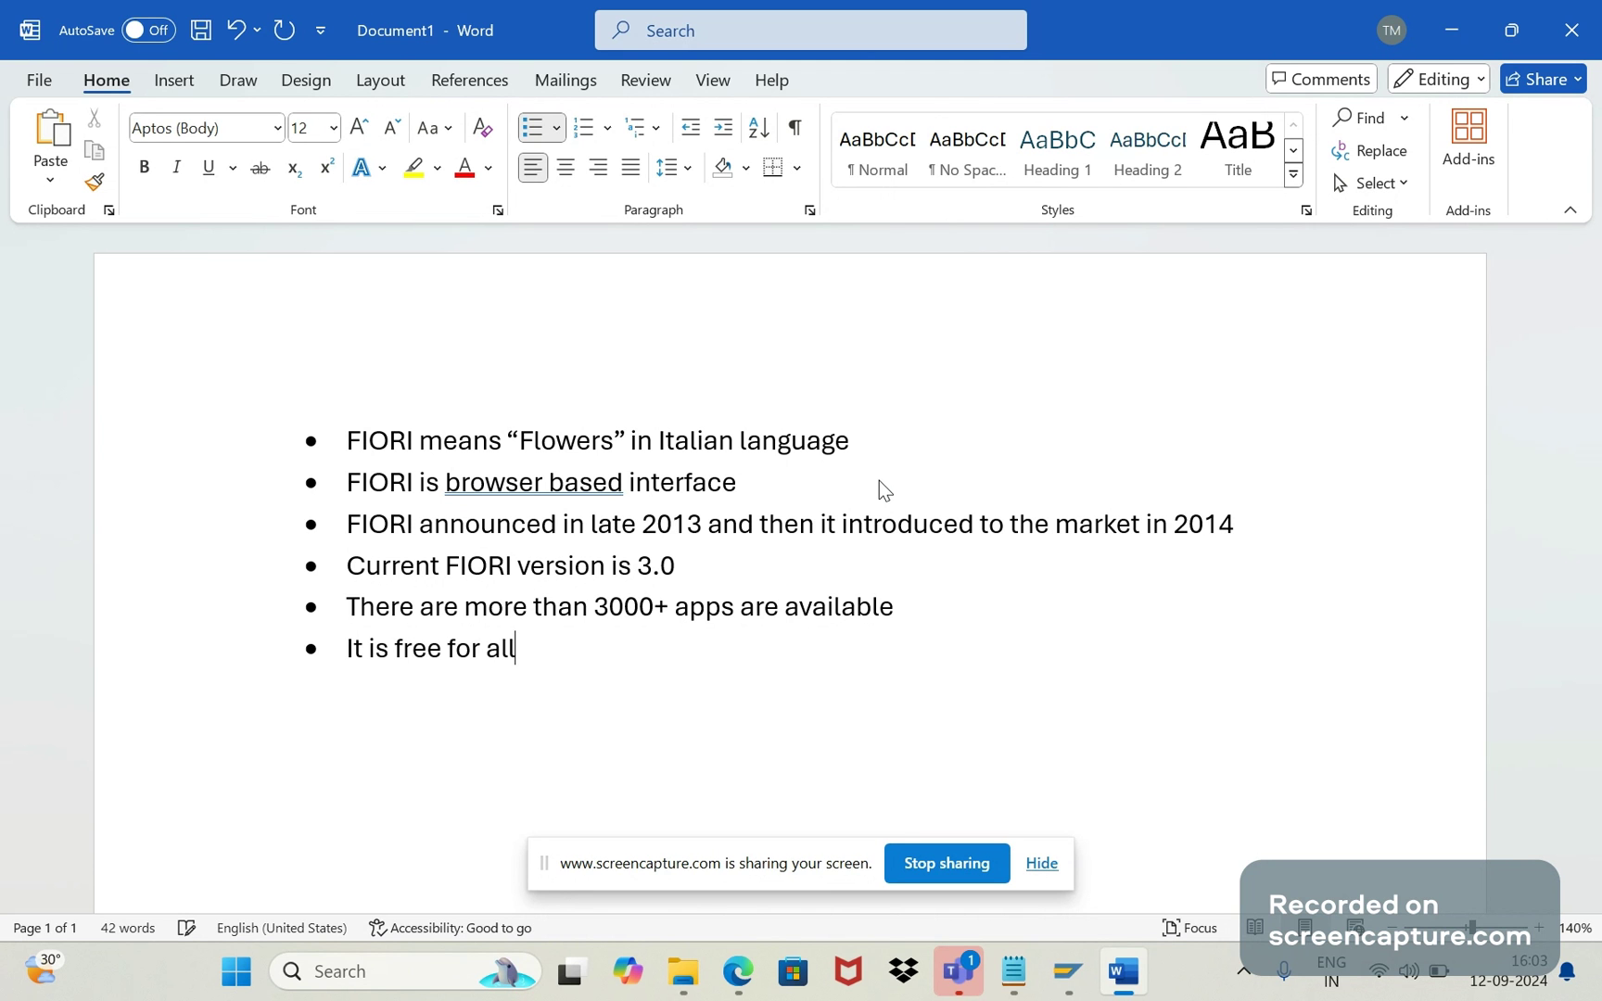
text( SAP customers)
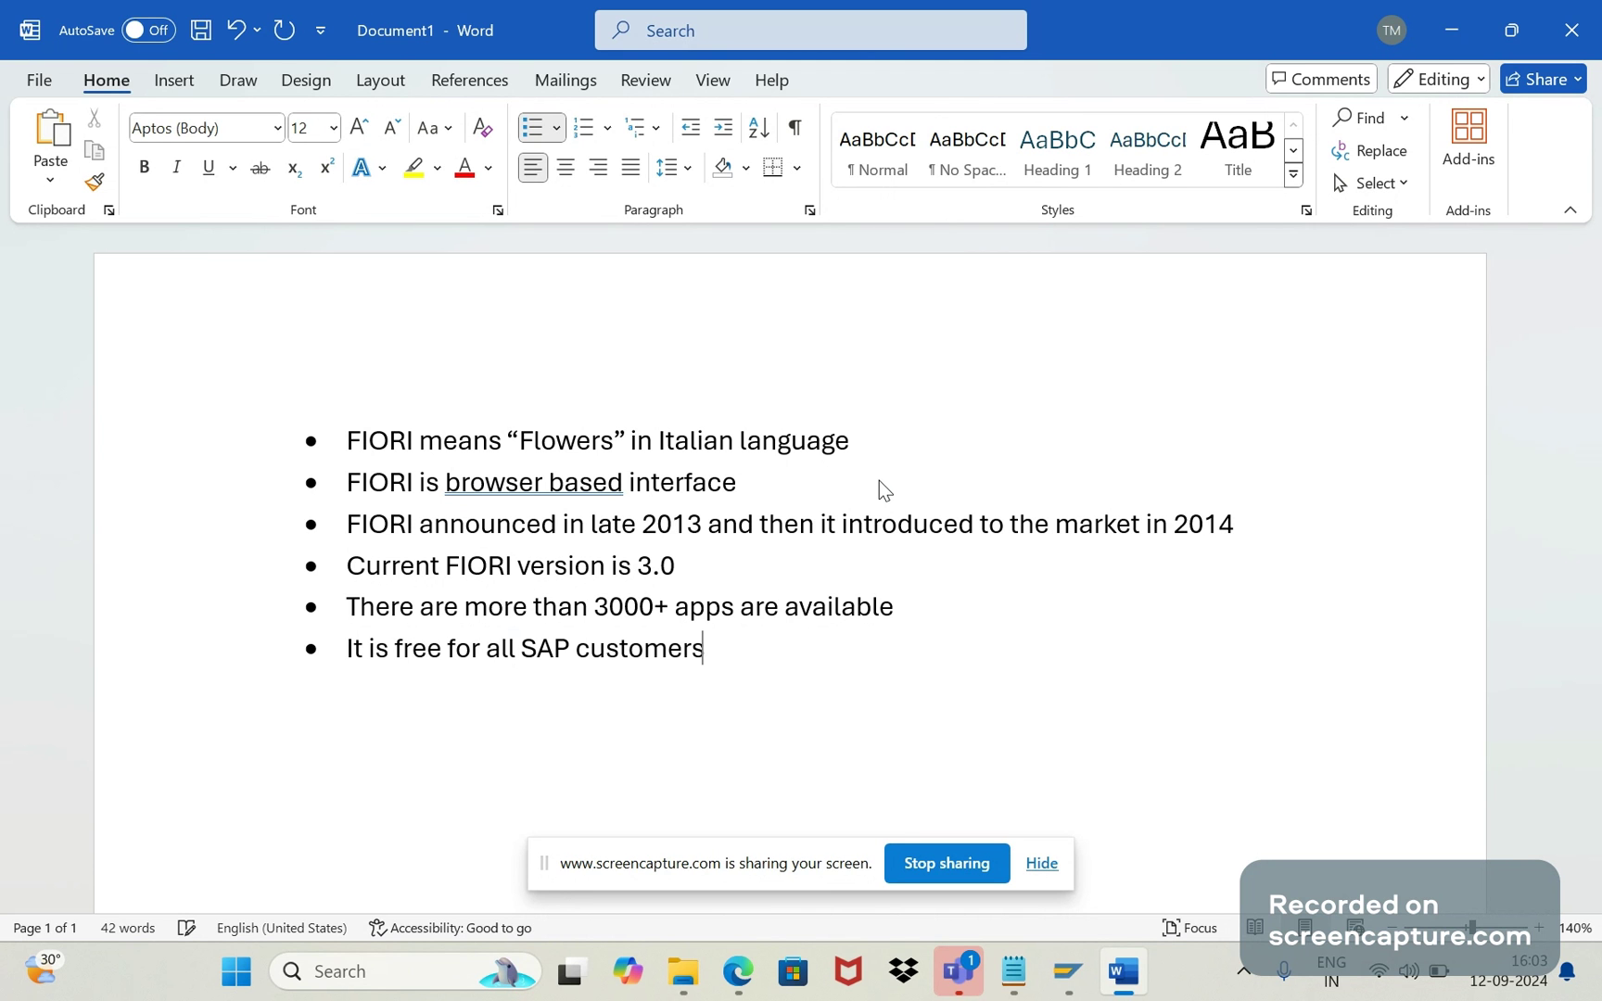
key(Return)
text(FIORI available in ECC6.0)
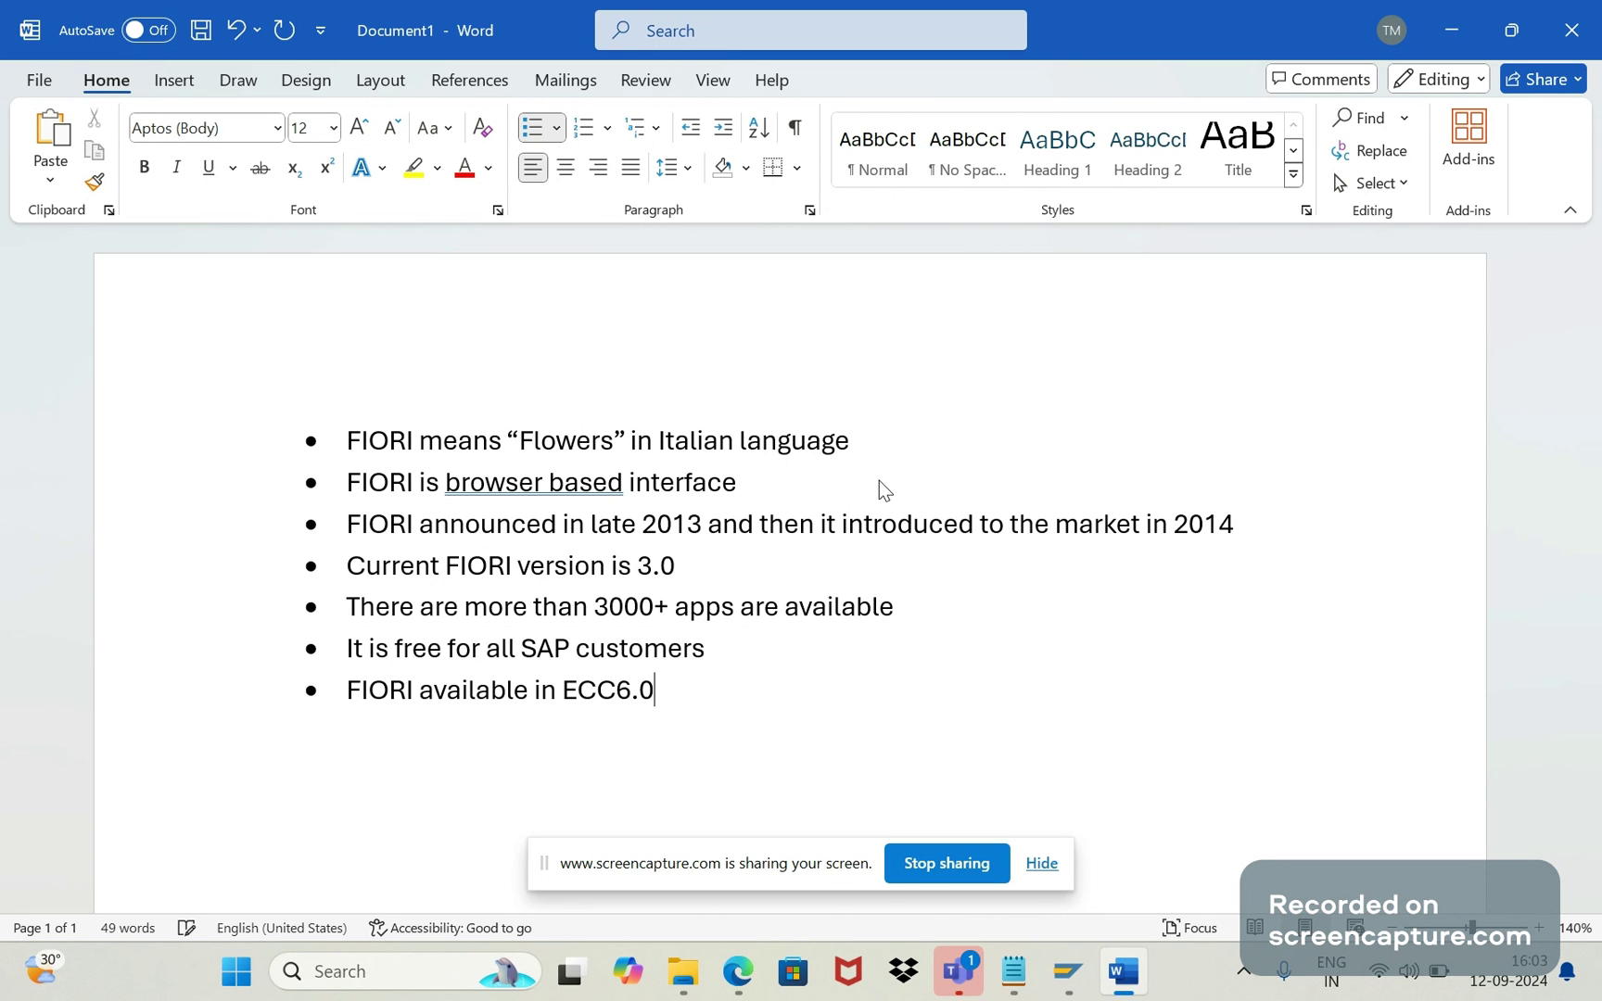
text( versioin as weell)
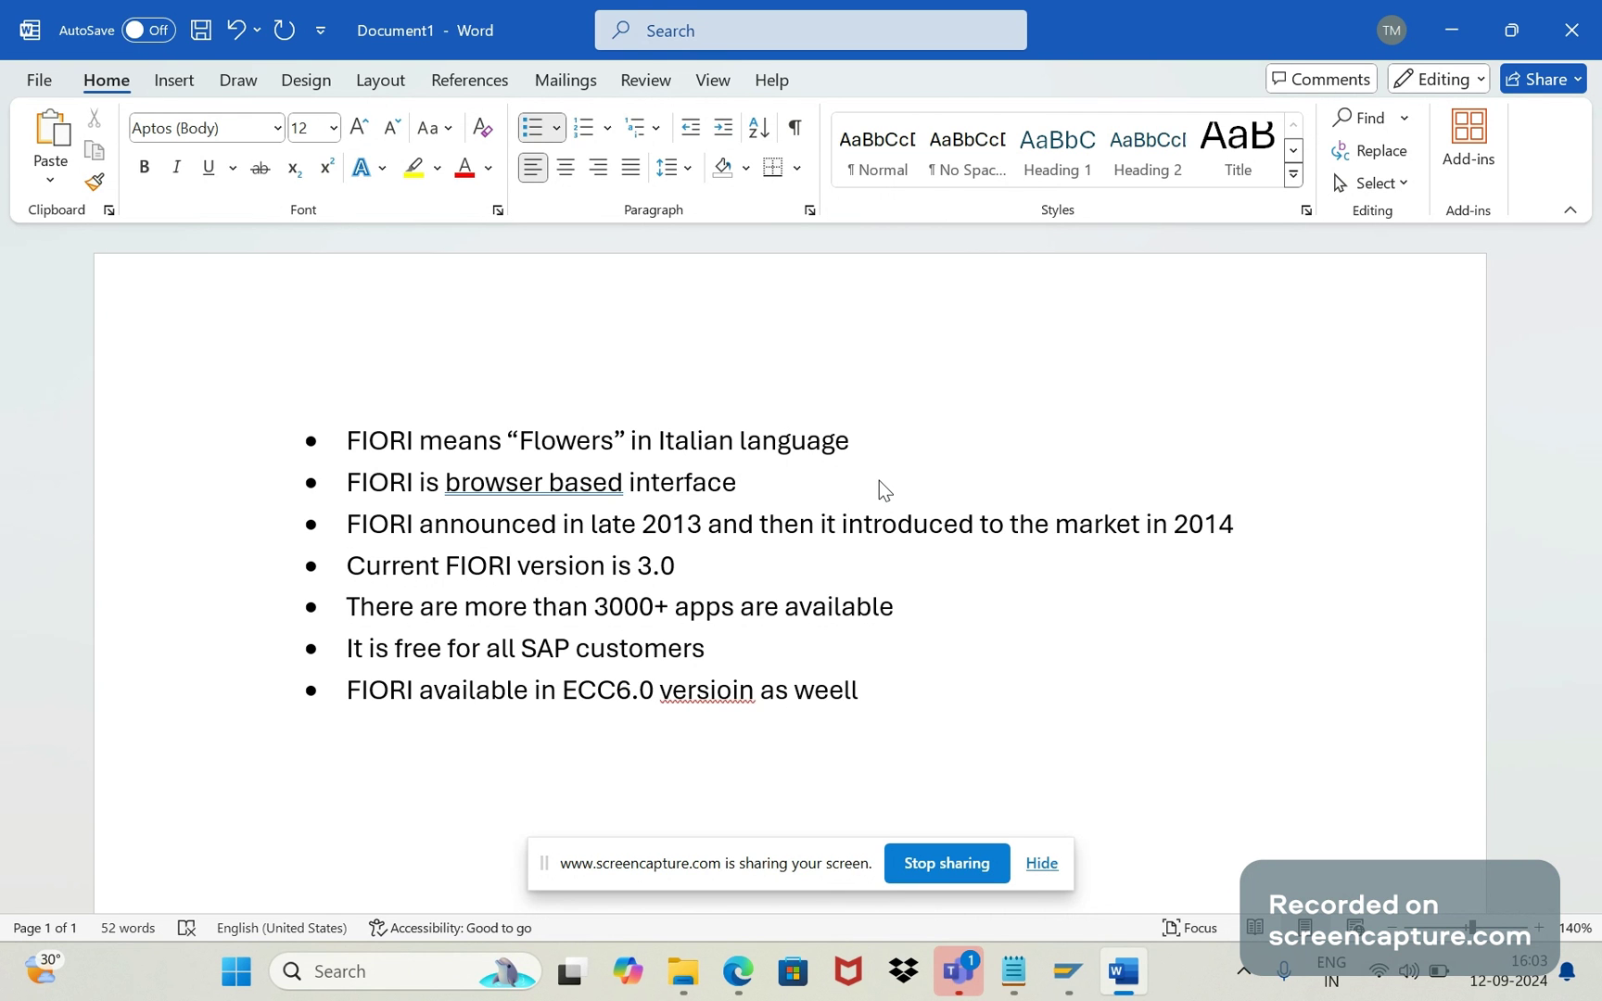
Fix 'versioin' and 'weell', change 'browser based' to 'browser-based', and start a new bullet
click(749, 686)
key(BackSpace)
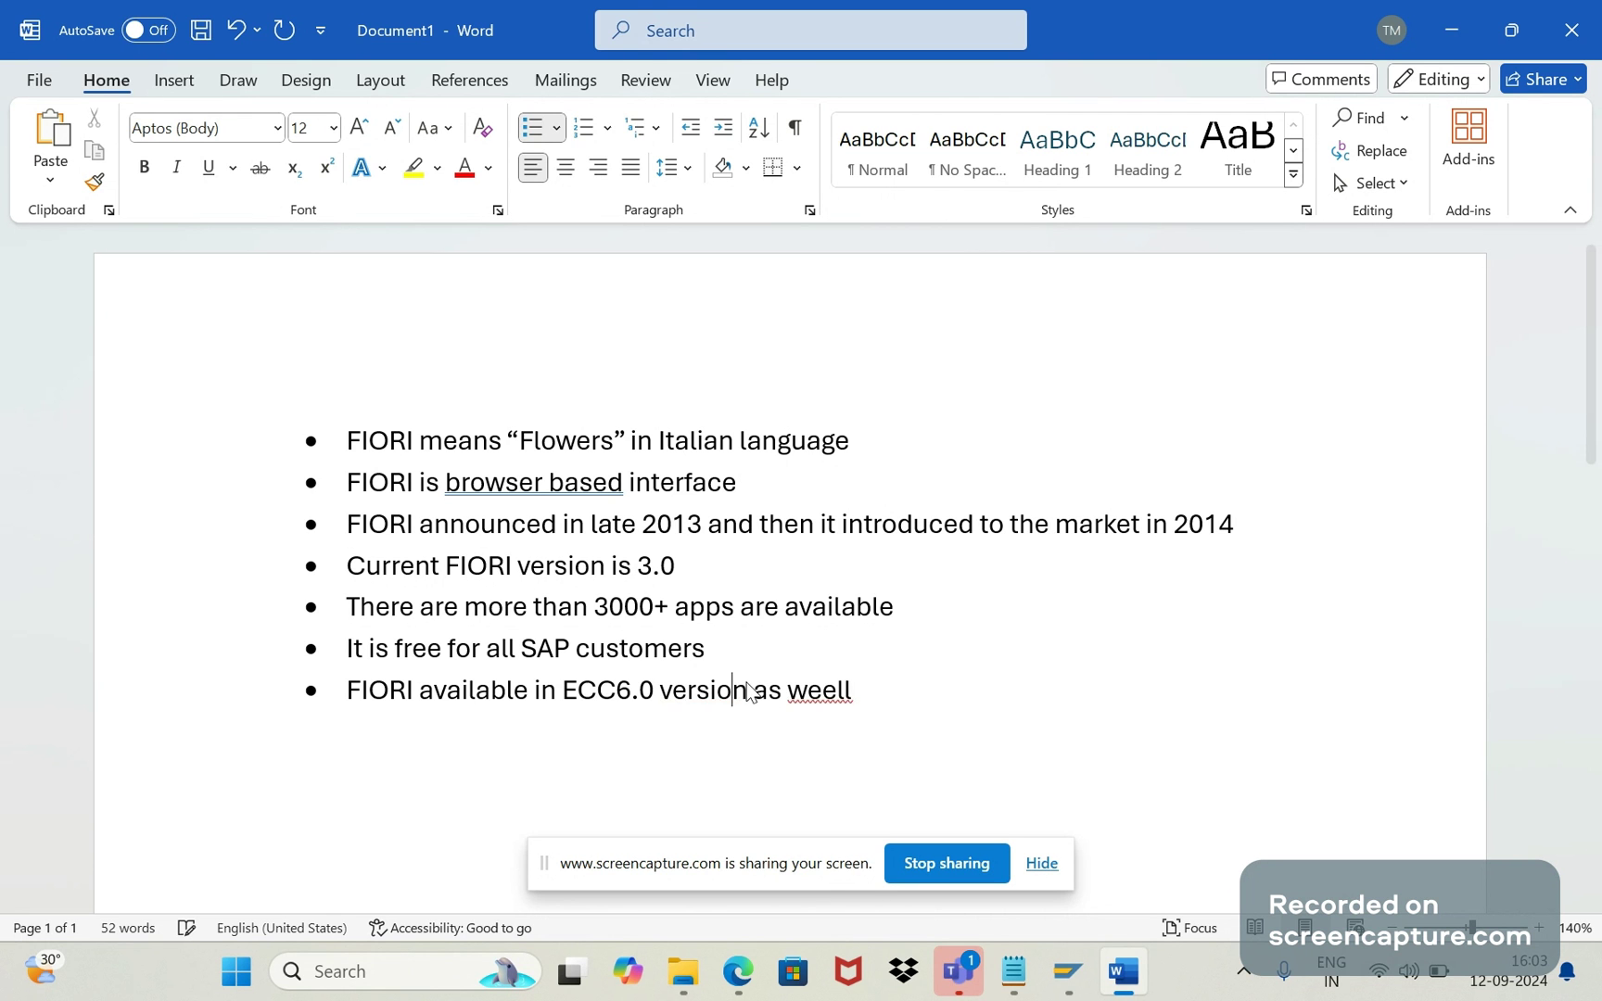
click(828, 693)
key(Delete)
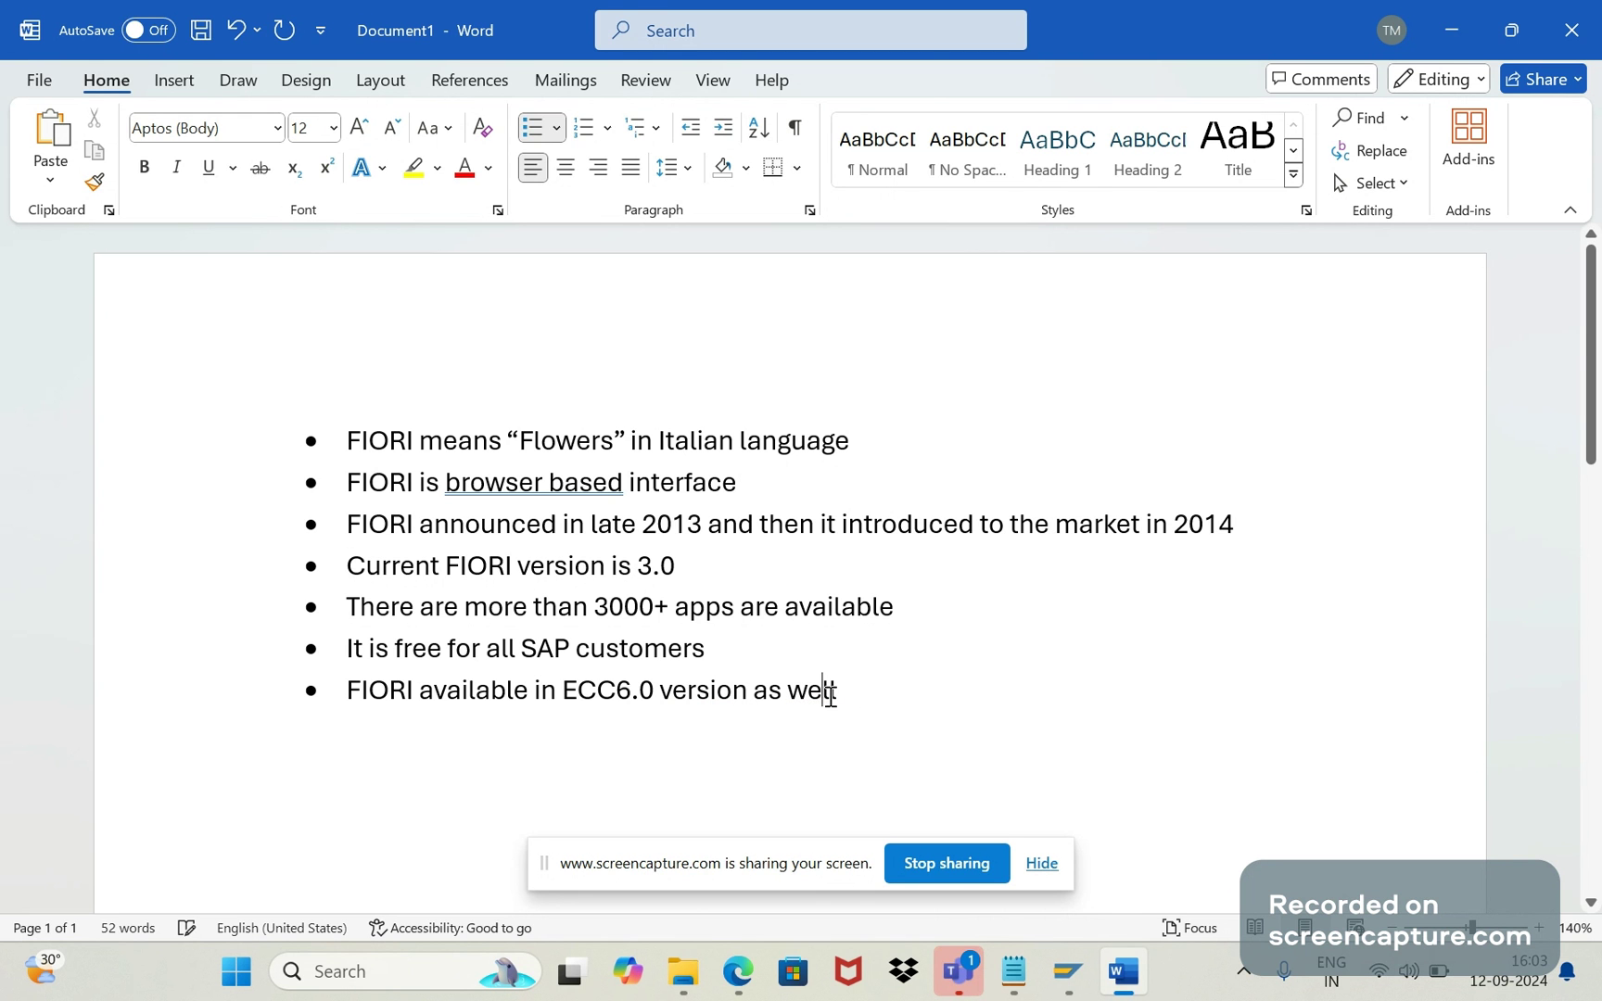
click(480, 484)
right_click(480, 484)
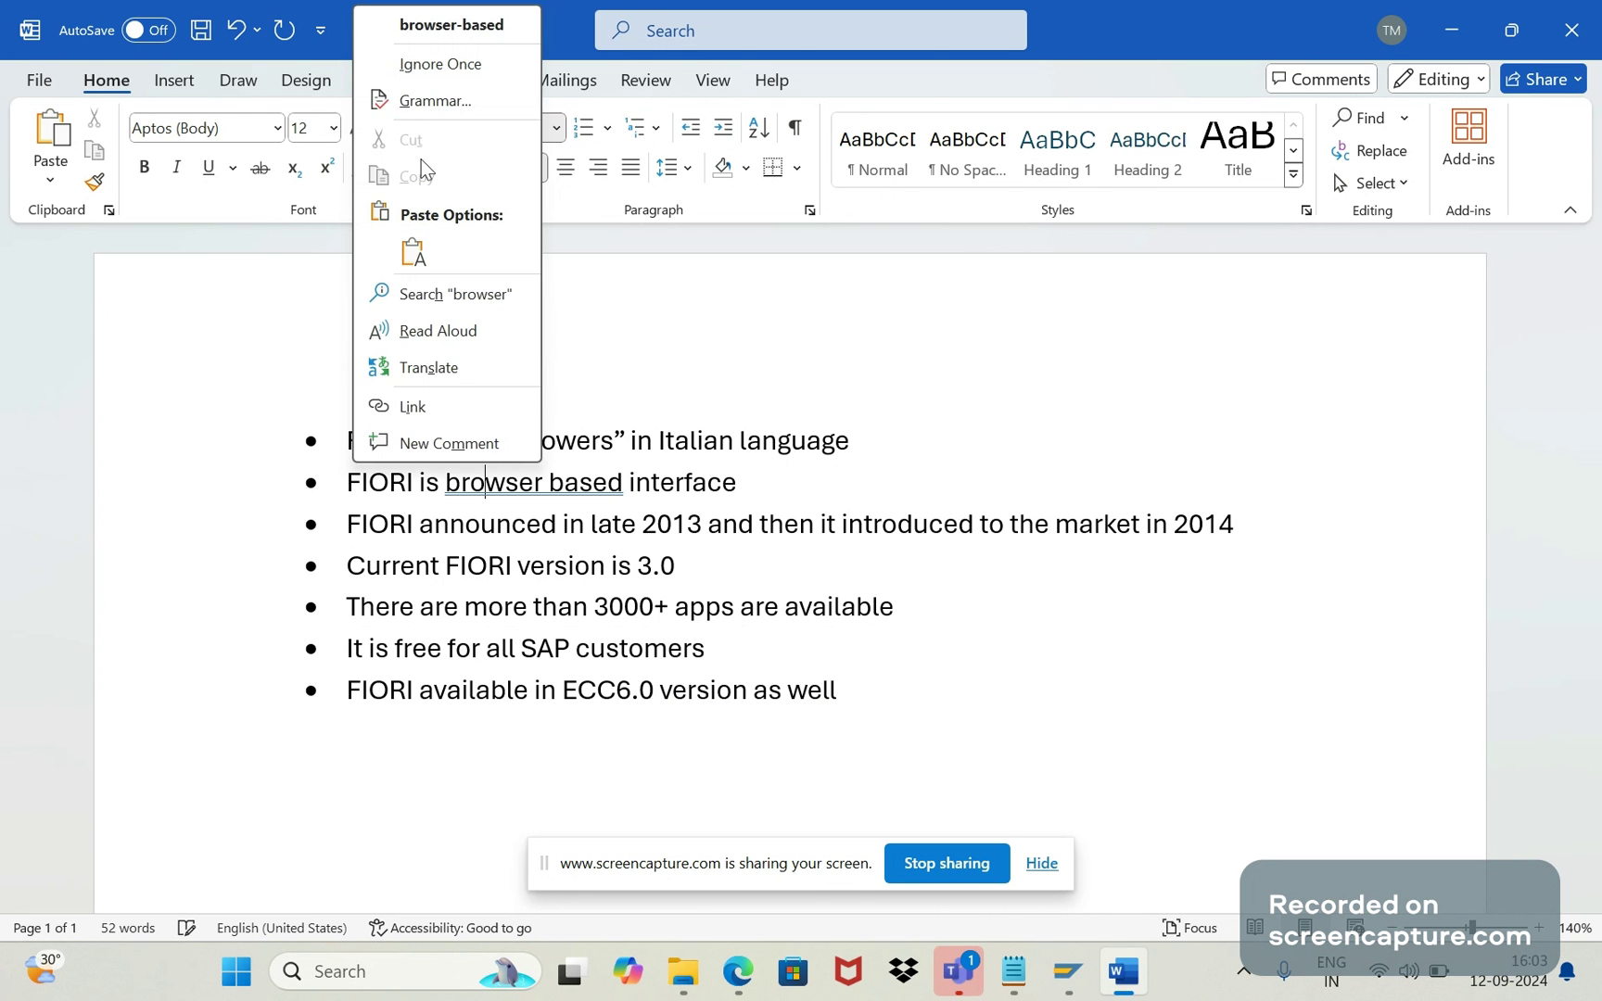
click(434, 30)
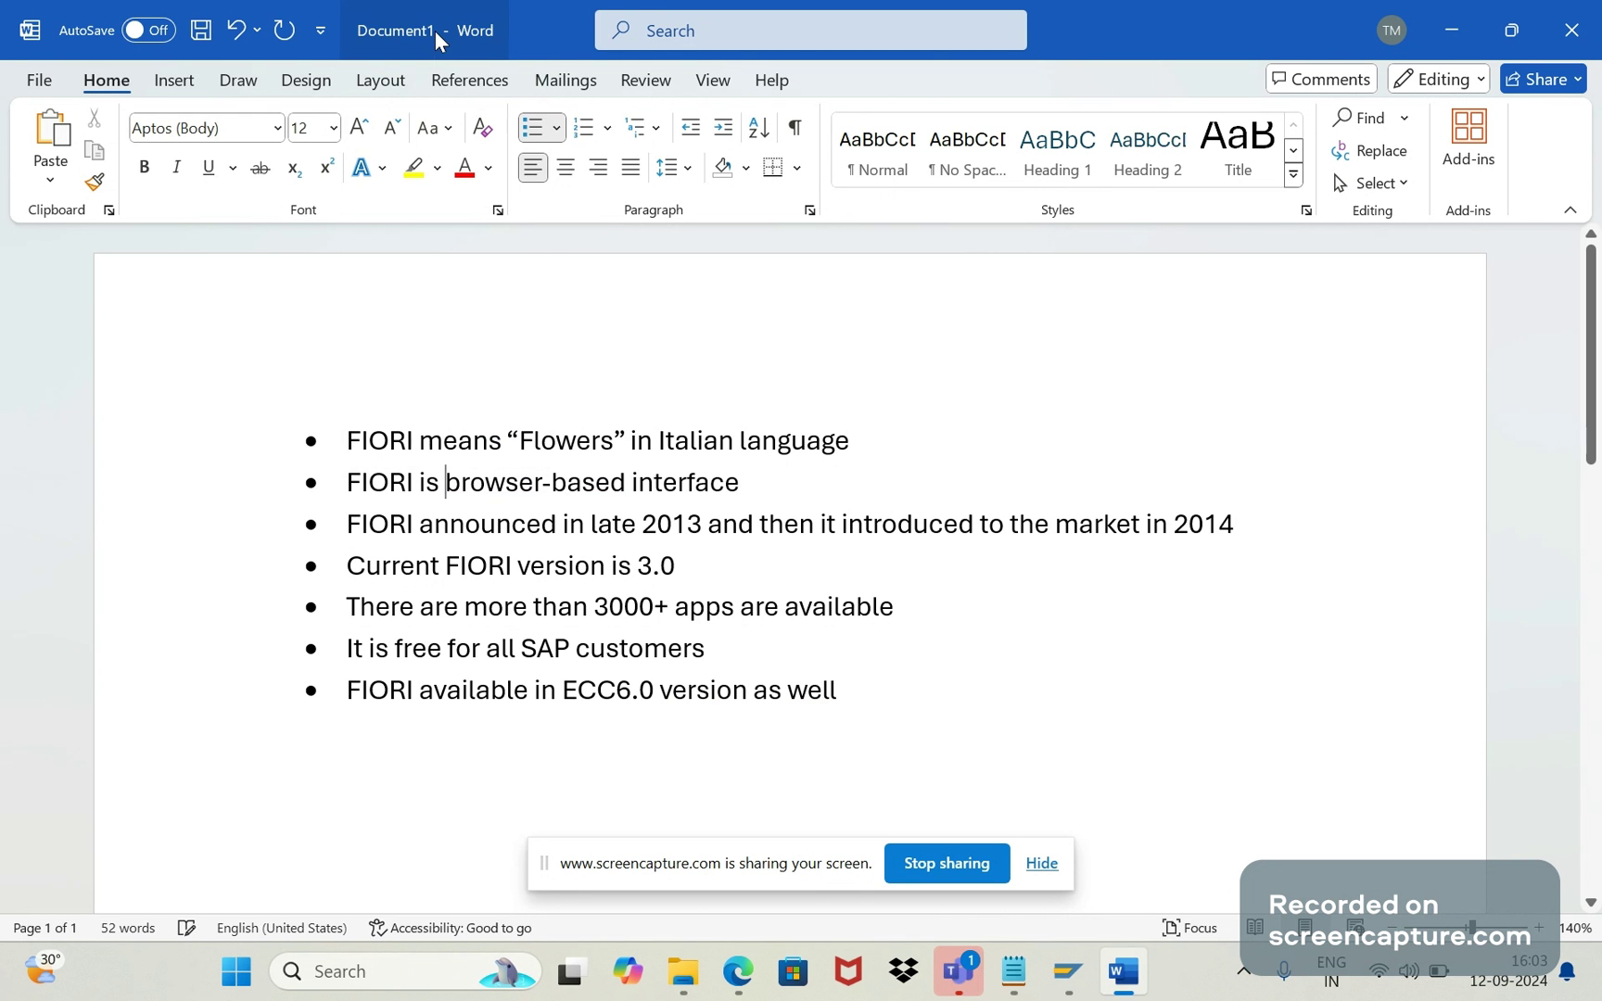
click(864, 696)
key(Return)
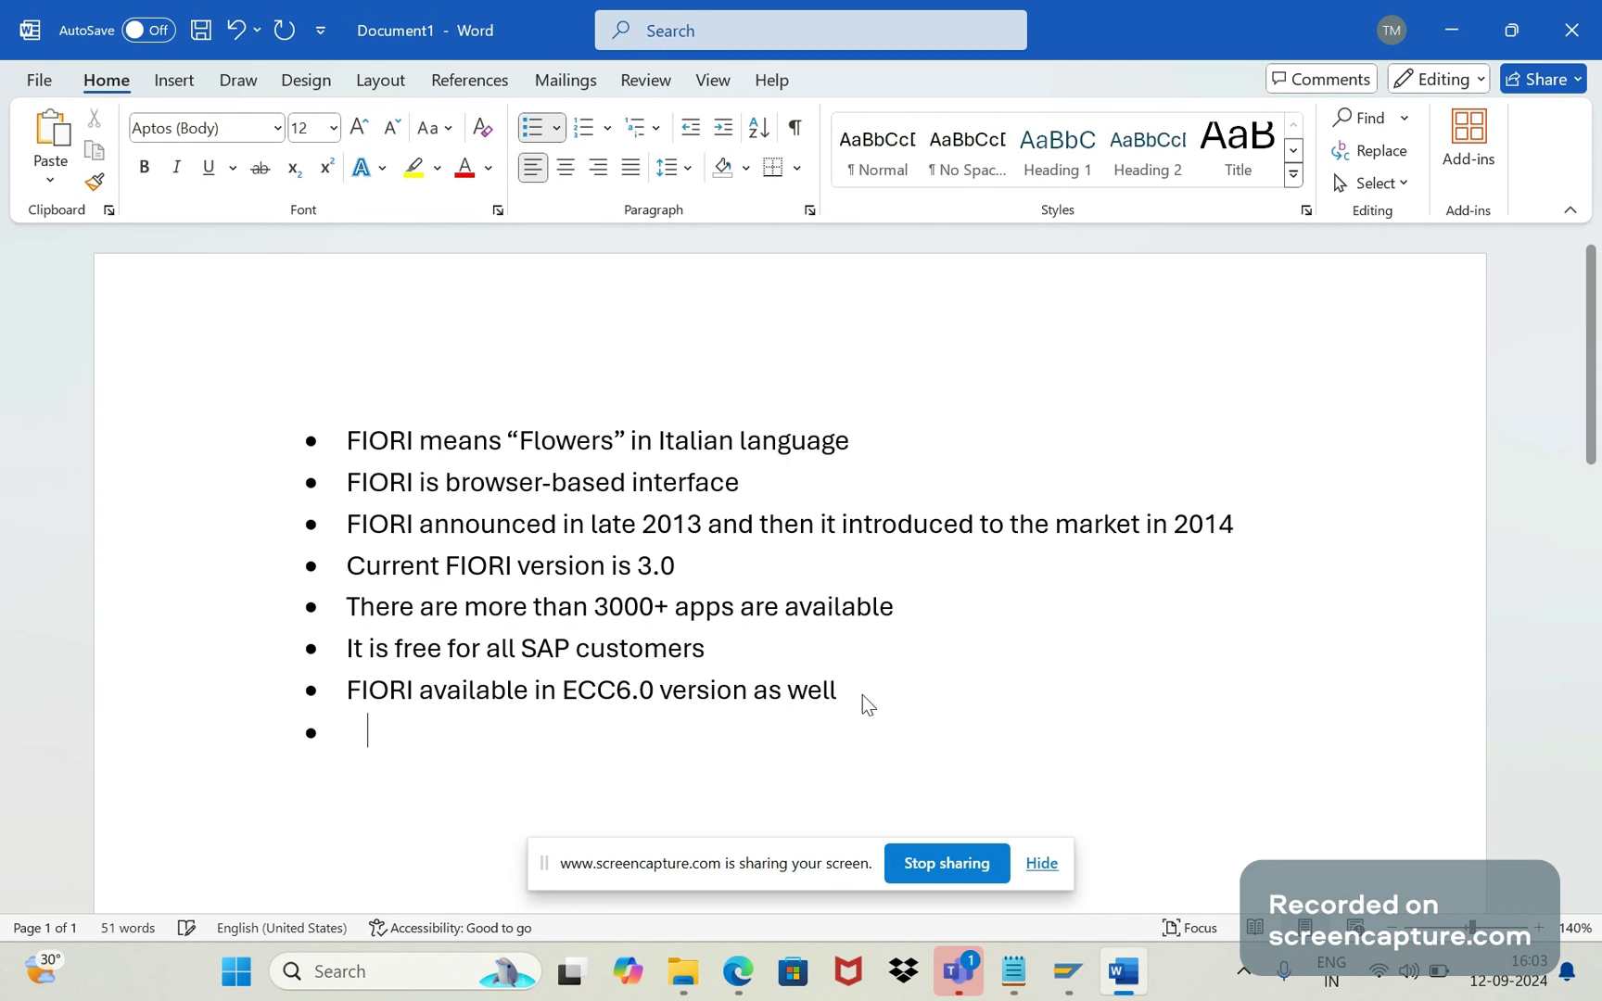
Add the bullet 'FIORI supports HTML5'
key(BackSpace)
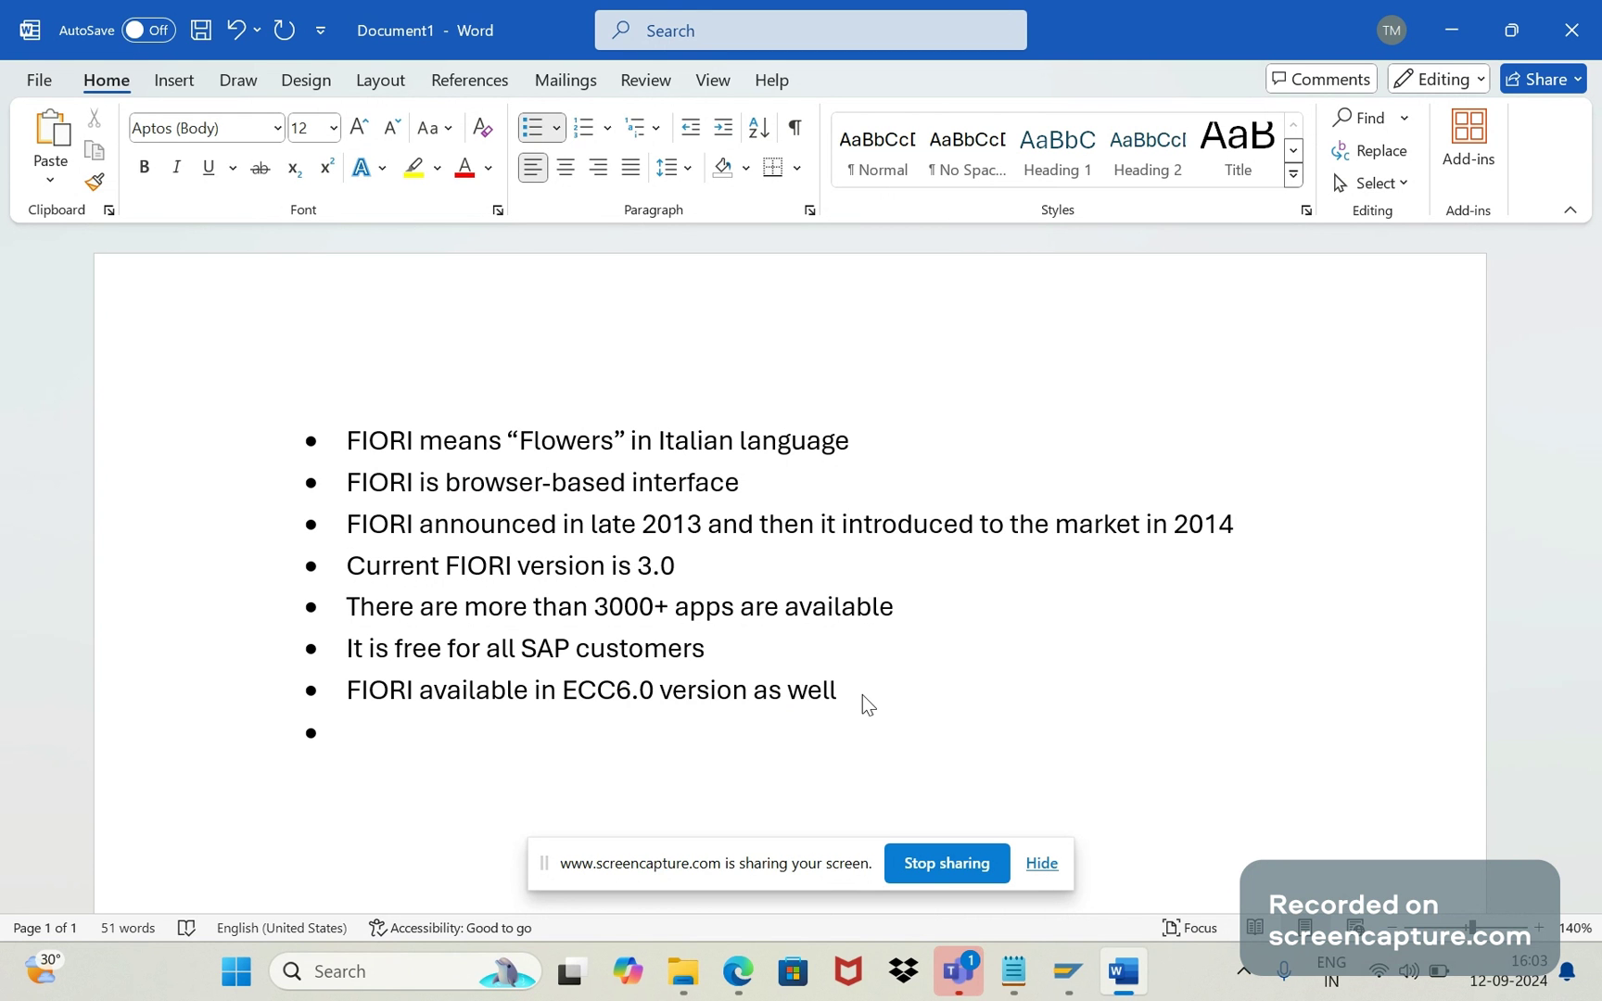
text(FIORI supports HTML5)
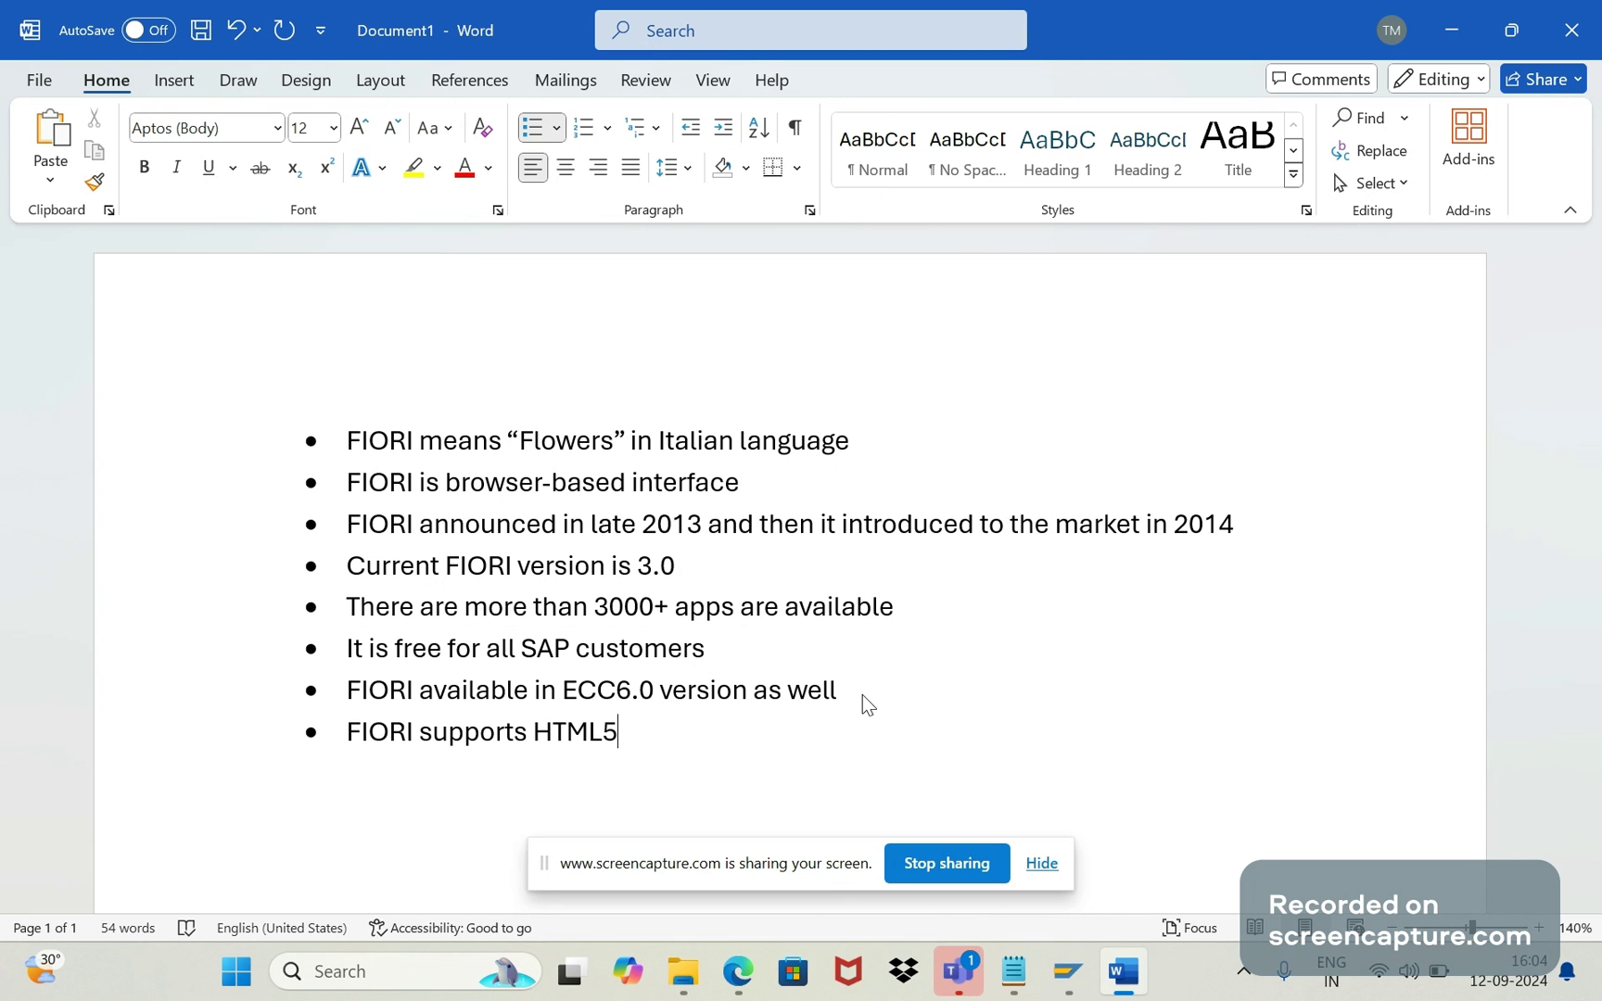
key(Return)
Add a bullet saying it can be accessed on laptop, desktop, smart phones, tablets, AR
text(It can be ac)
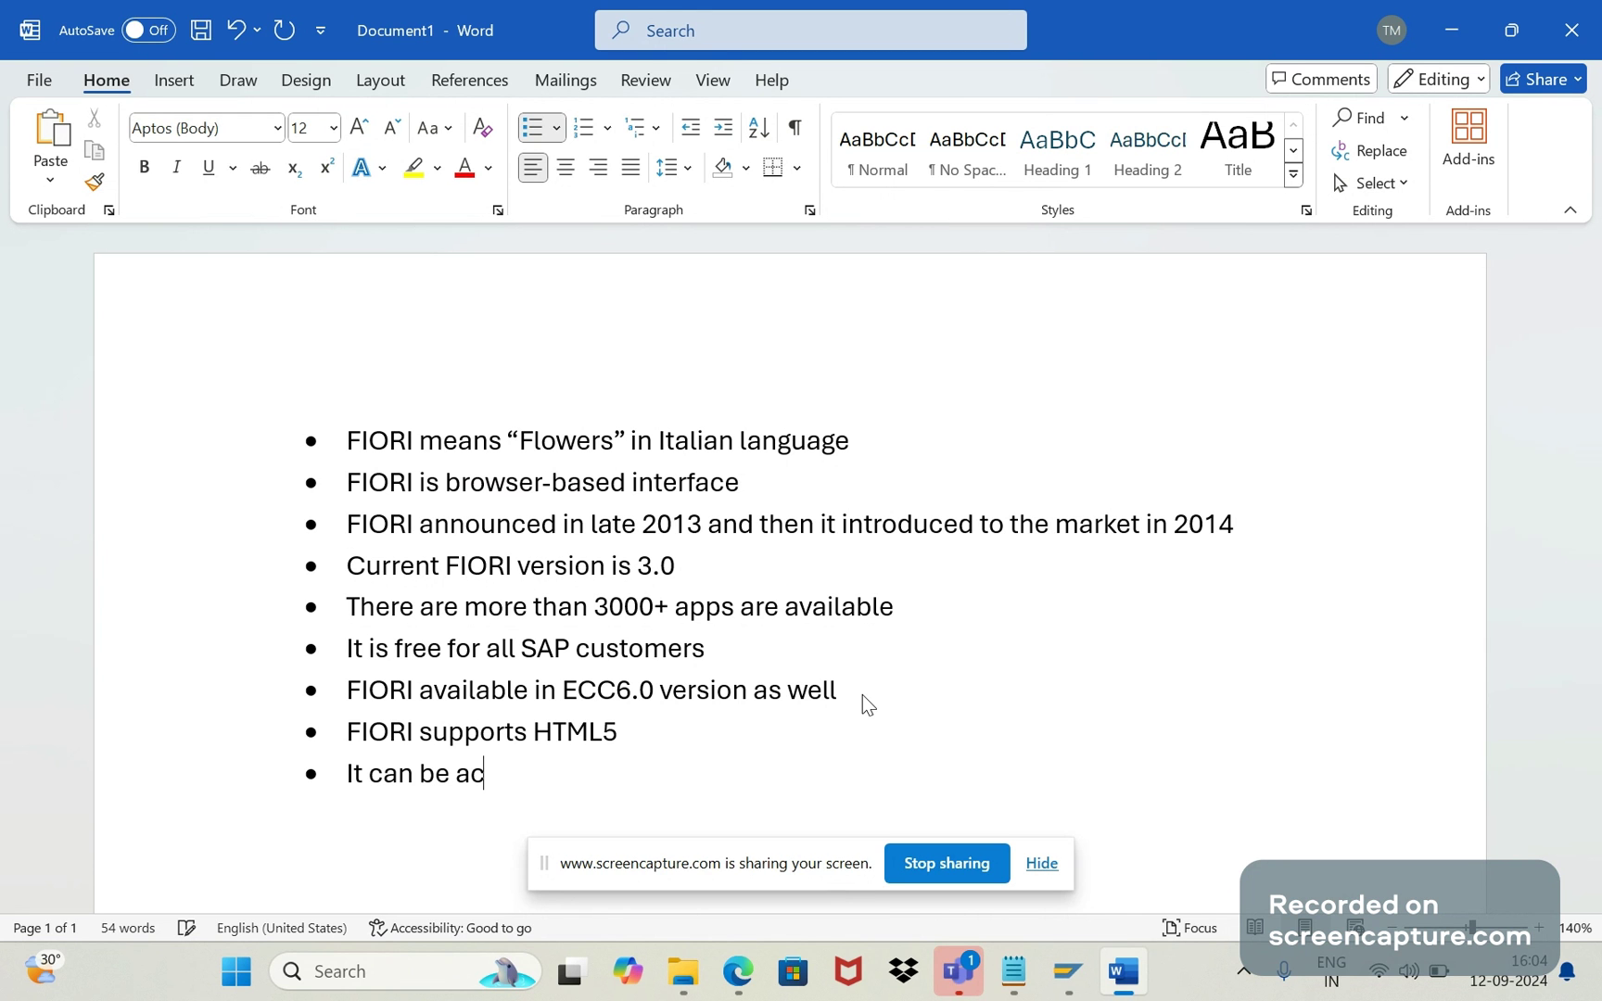
text(cessed in lap)
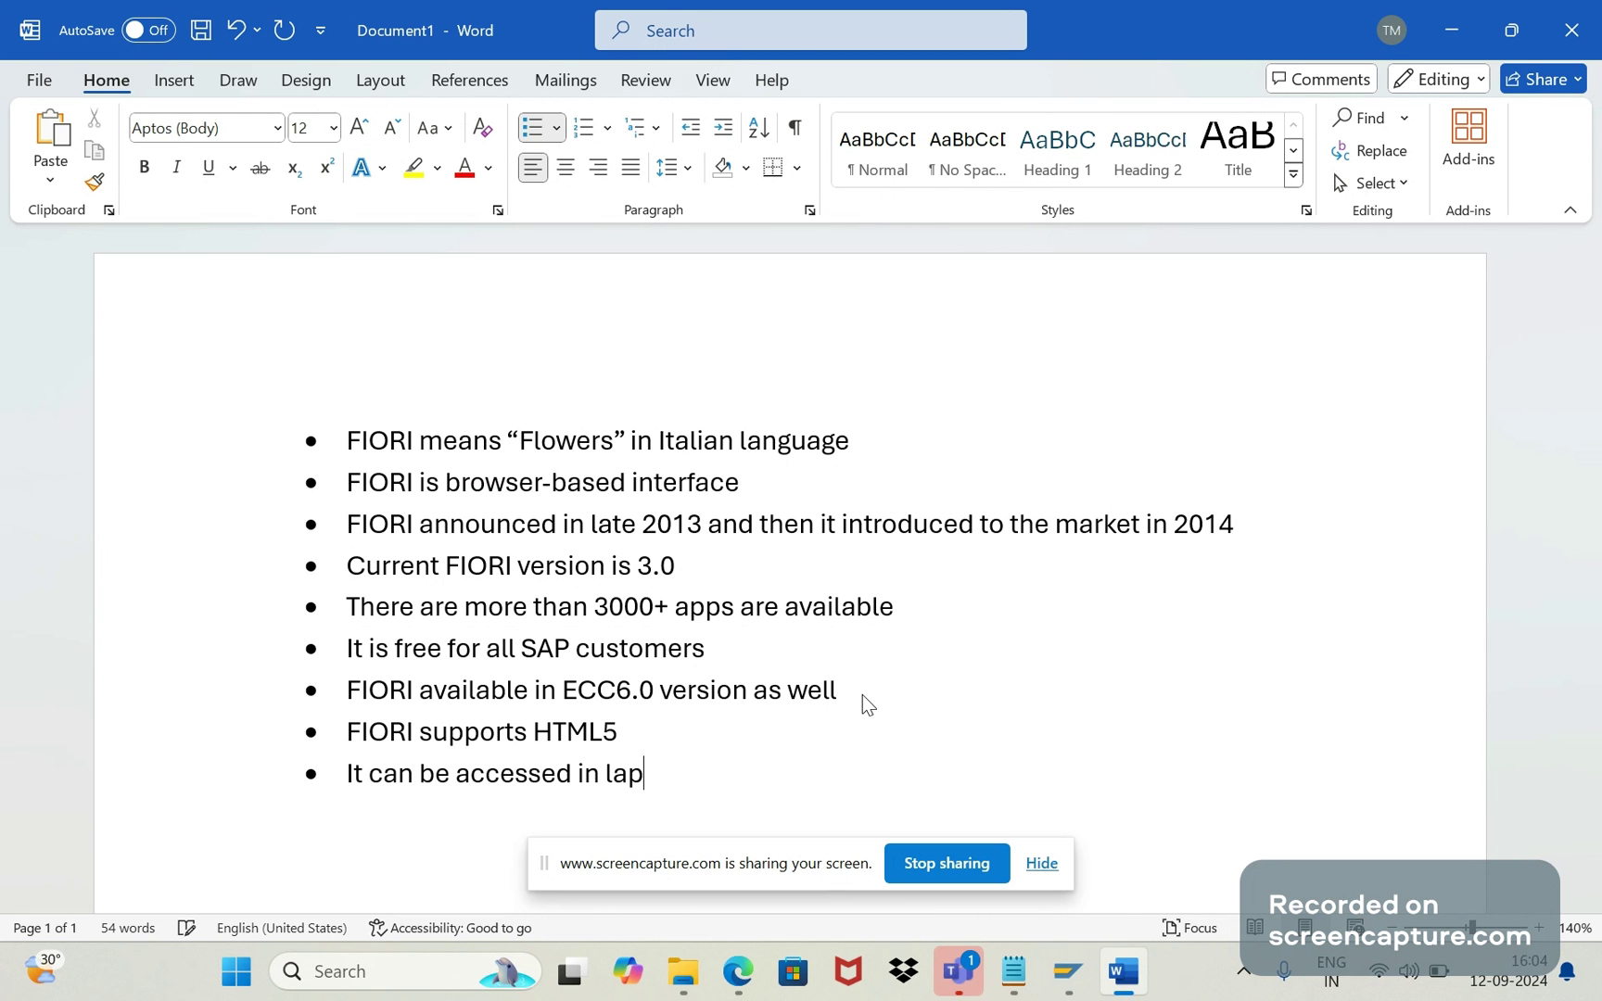
text(top)
key(BackSpace)
text(, desktop,)
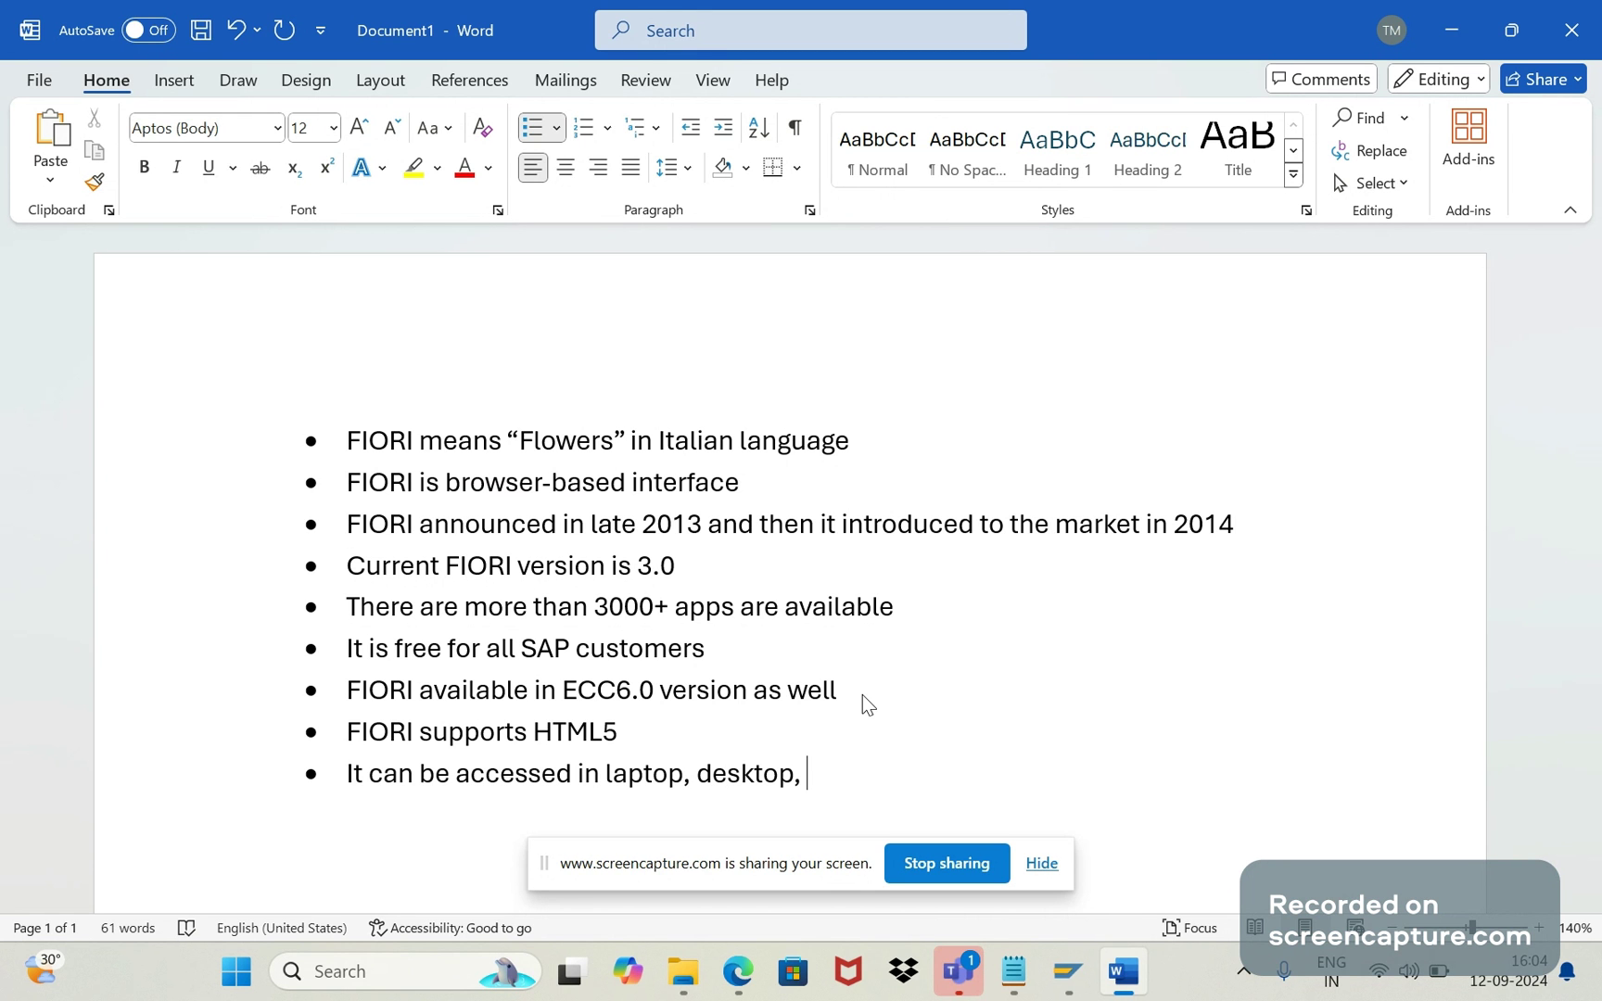
text( smart phones, tables)
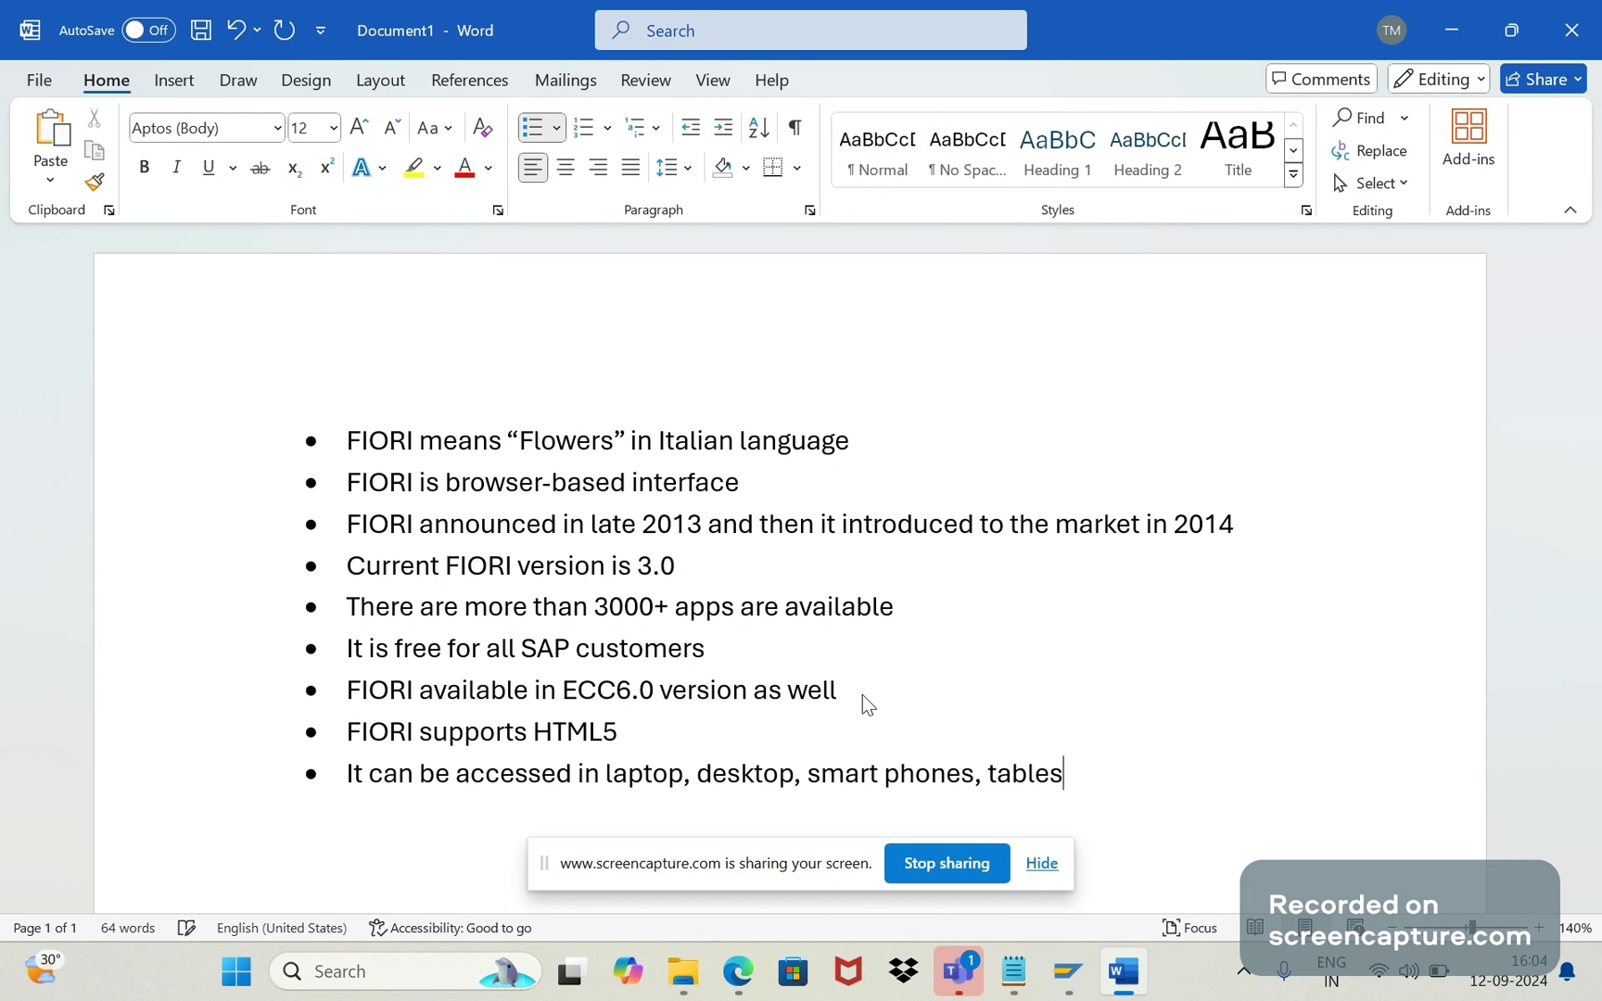
key(BackSpace)
text(ts, AR)
key(Return)
Add a bullet saying it's available on windows, Android, IOS, Mac etc, then end the list
text(It can)
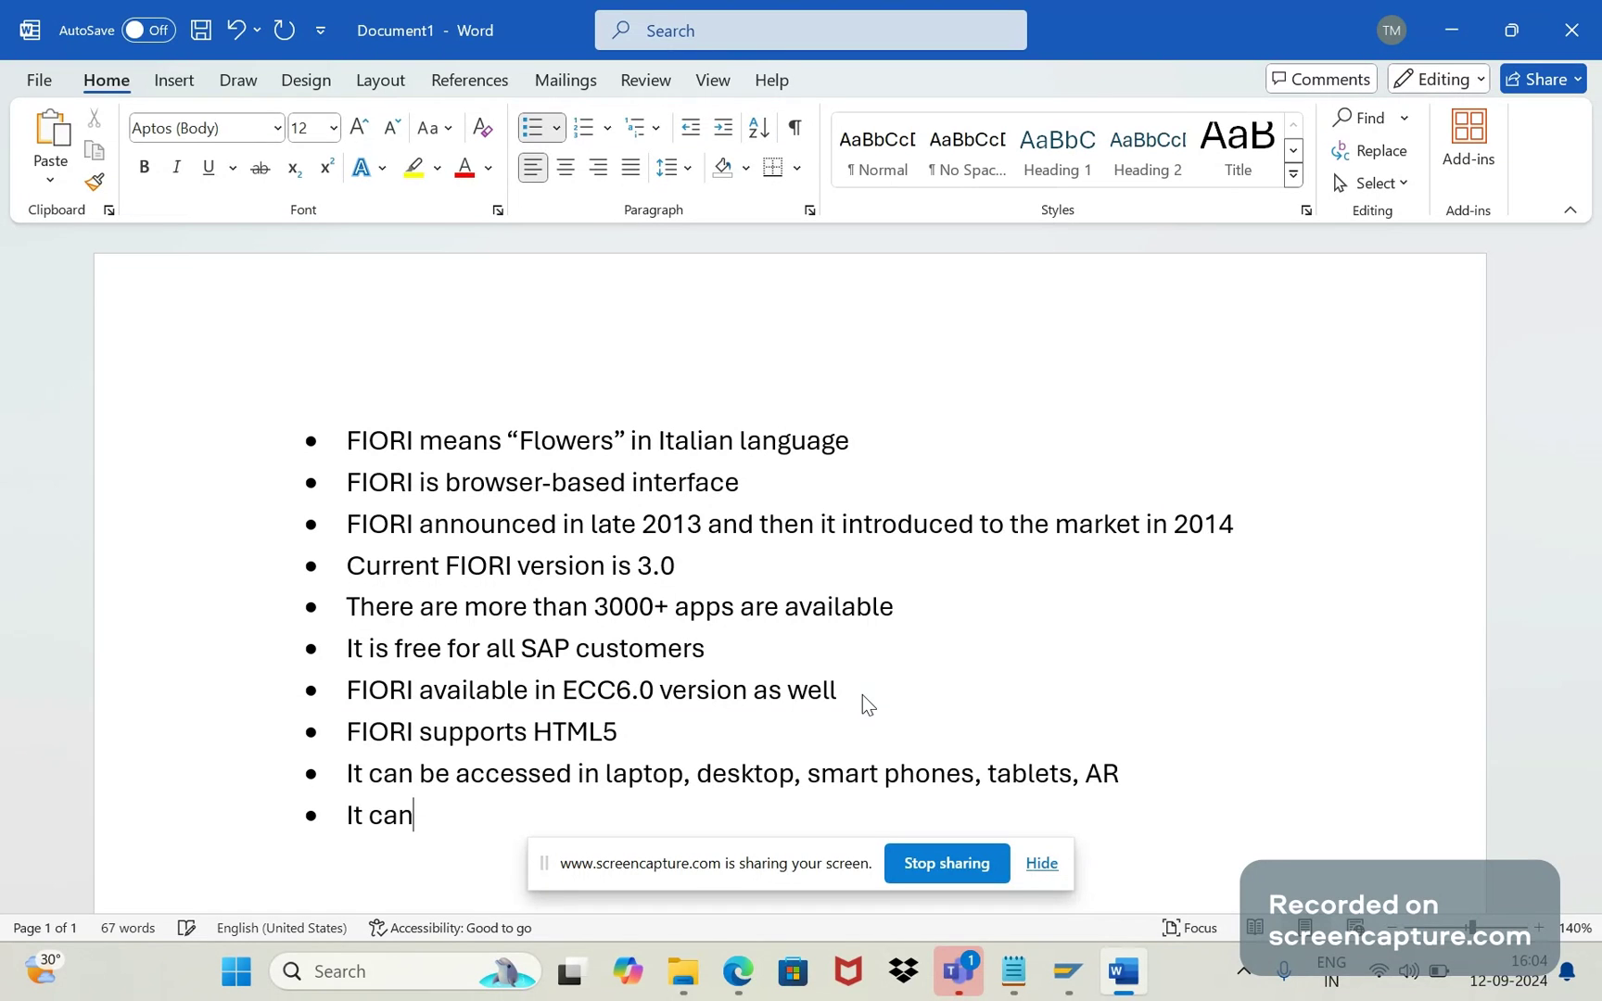
key(BackSpace)
key(BackSpace)
key(BackSpace)
text(is available in diff)
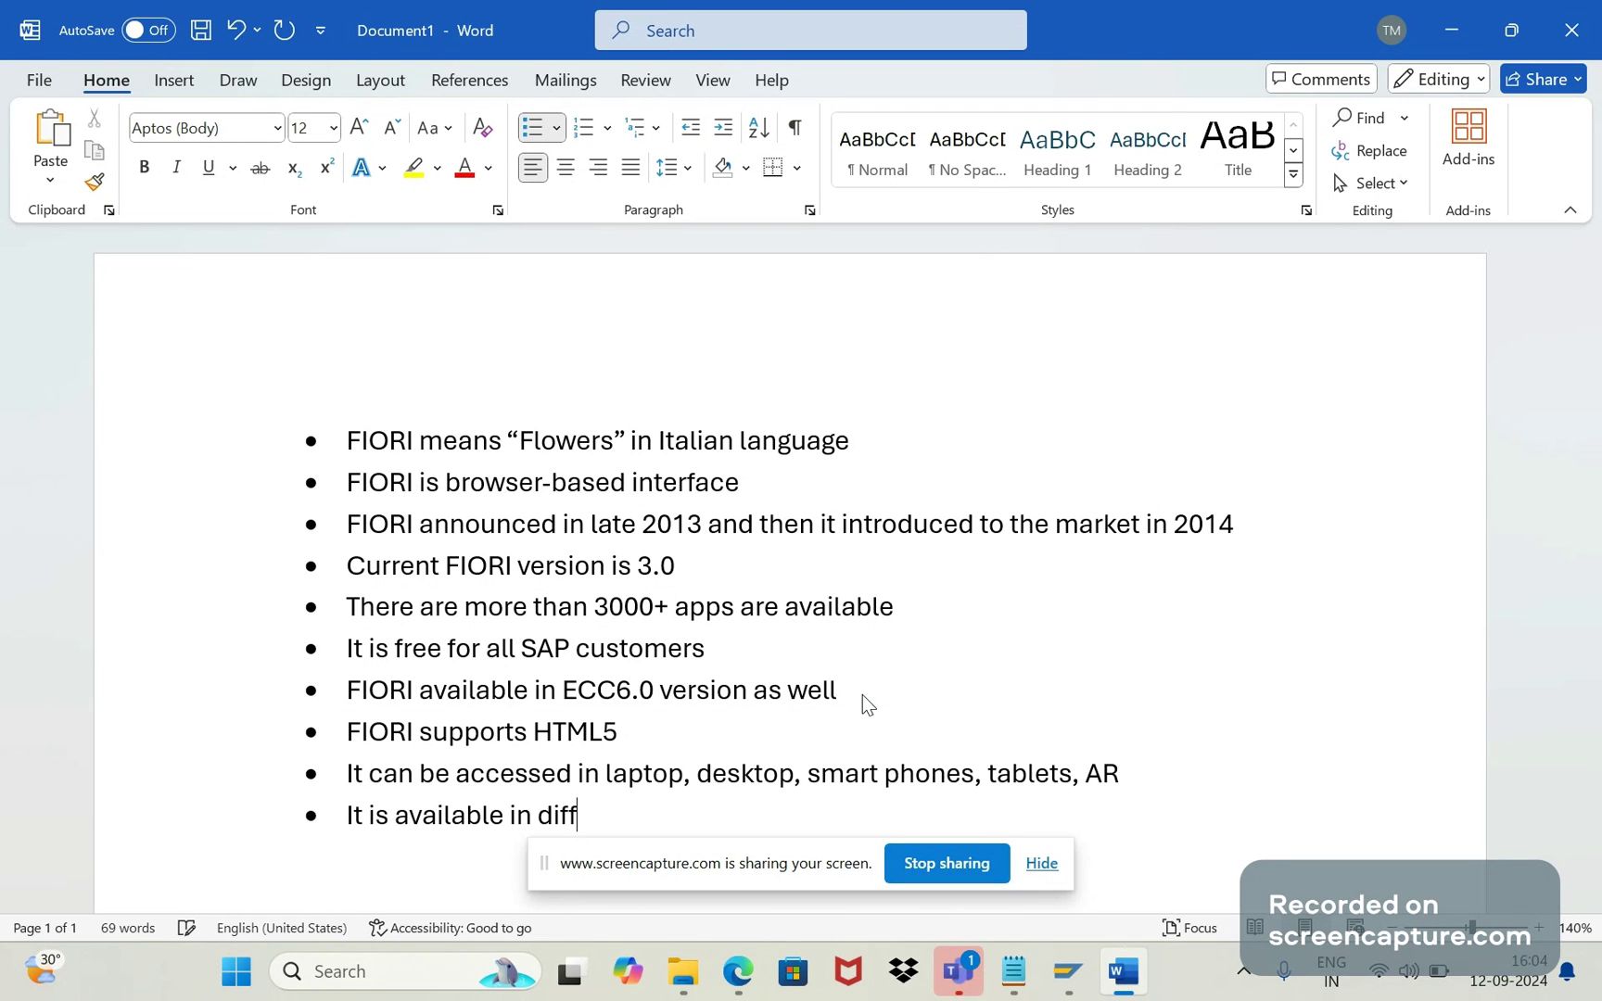
text(erent OS)
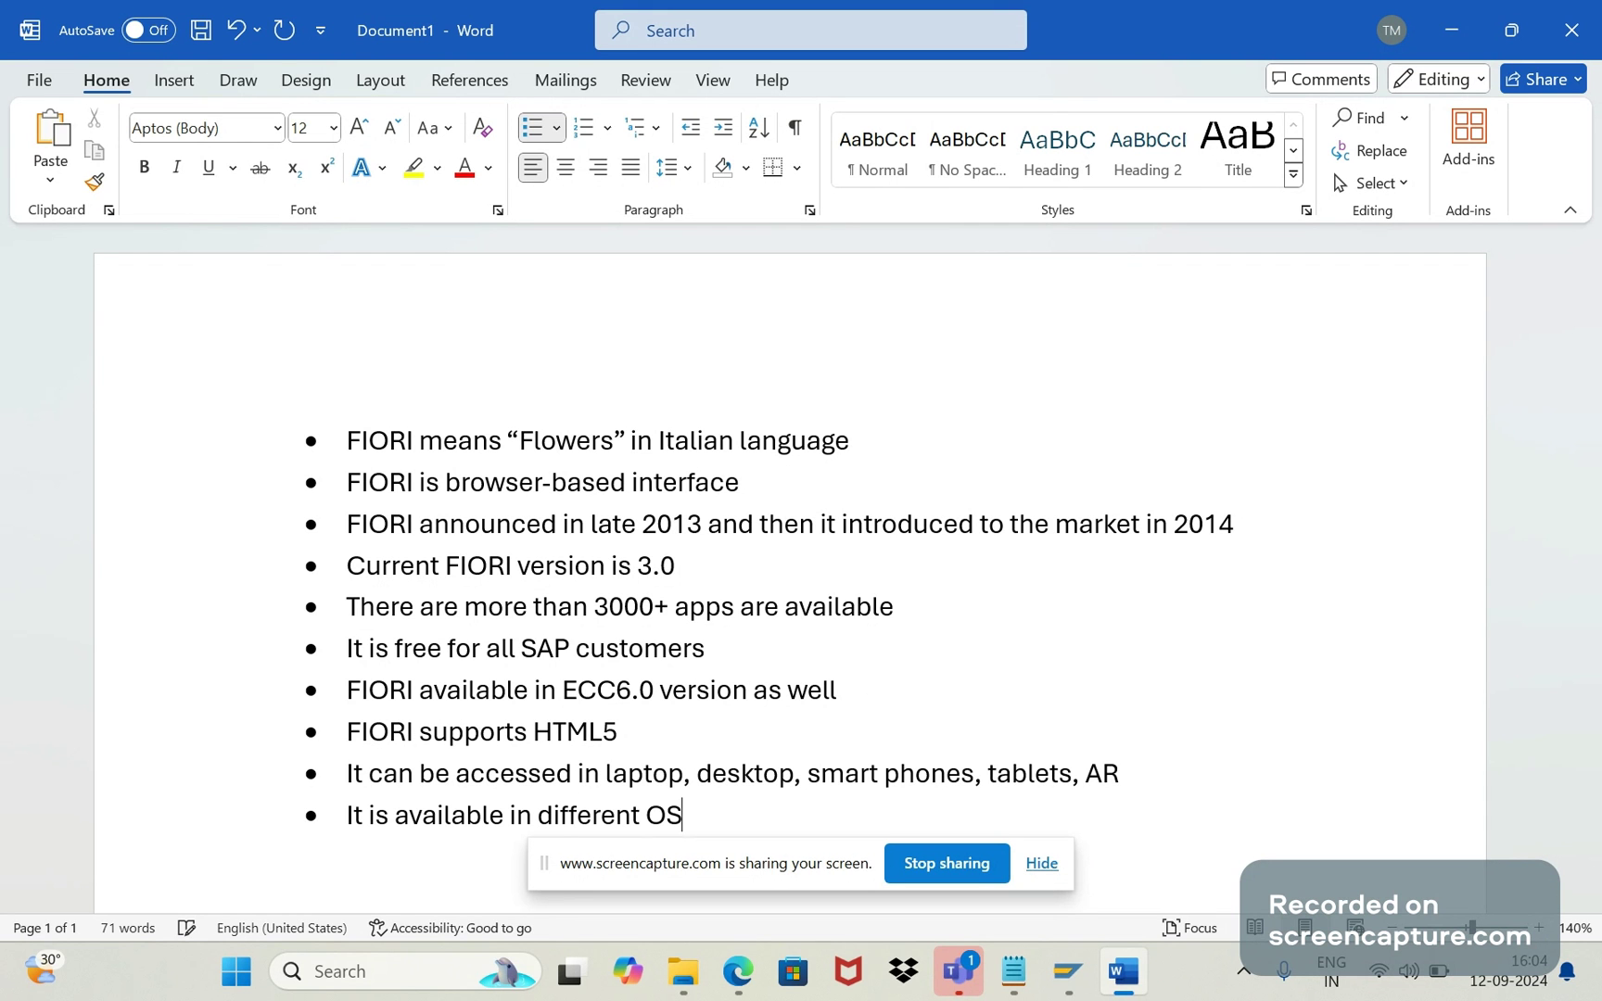
text( like windows)
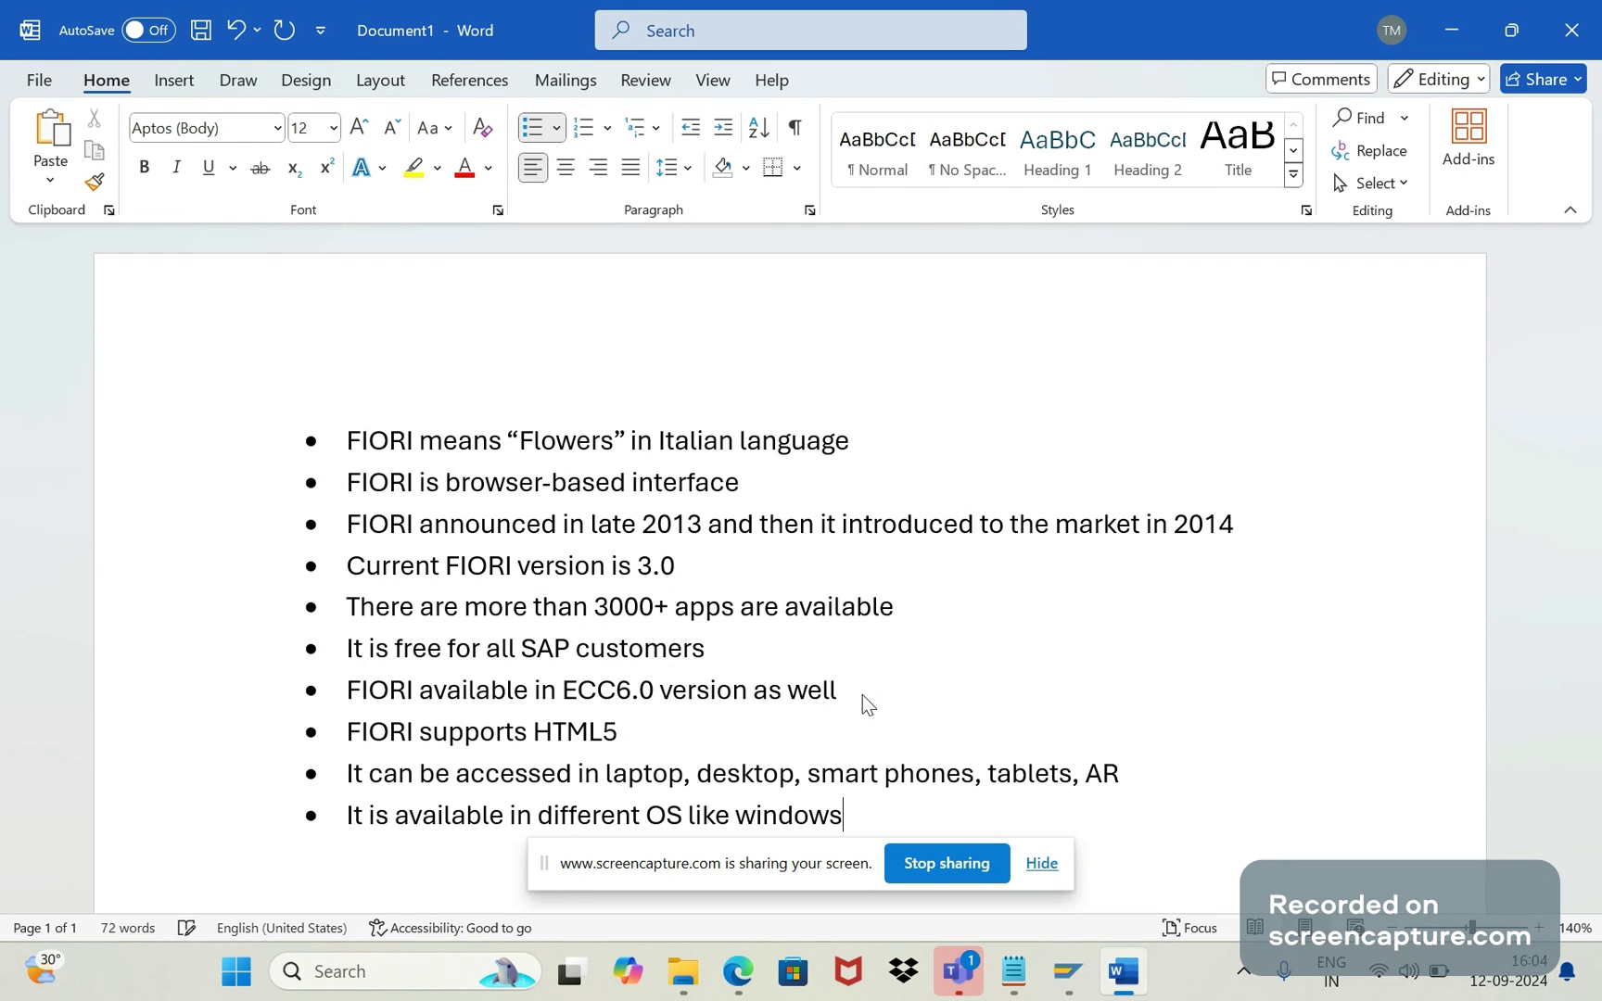
text(, Ando)
key(BackSpace)
text(droid,)
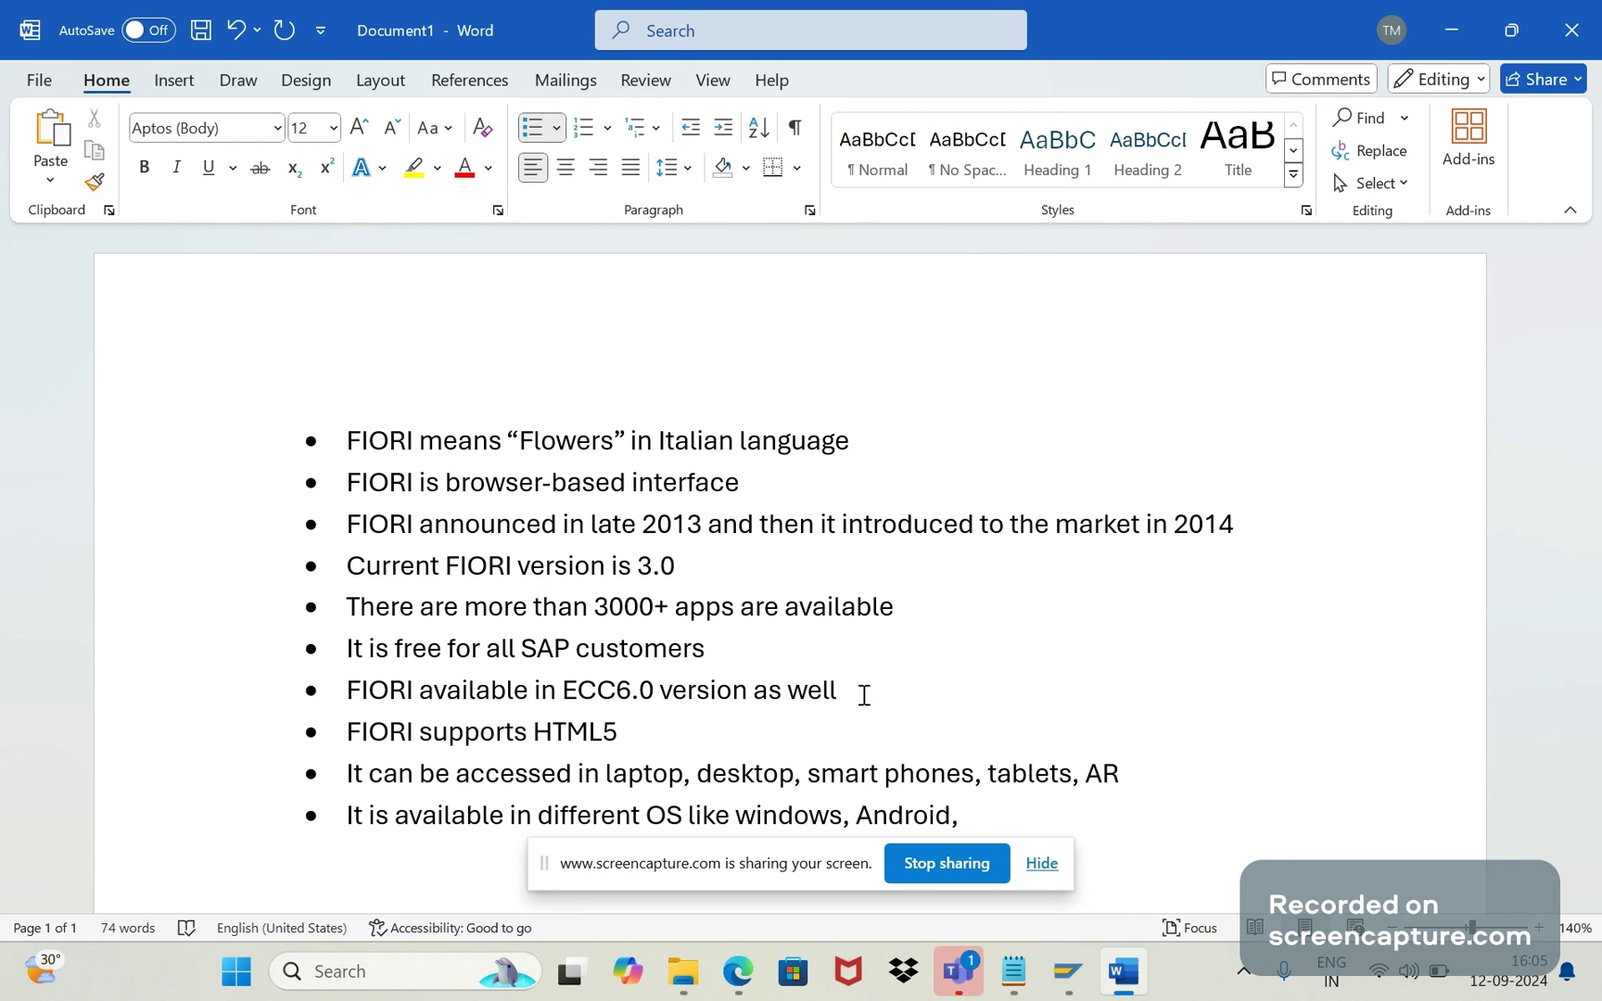
text( App)
key(BackSpace)
key(BackSpace)
key(BackSpace)
text(IOS)
text(, Mac)
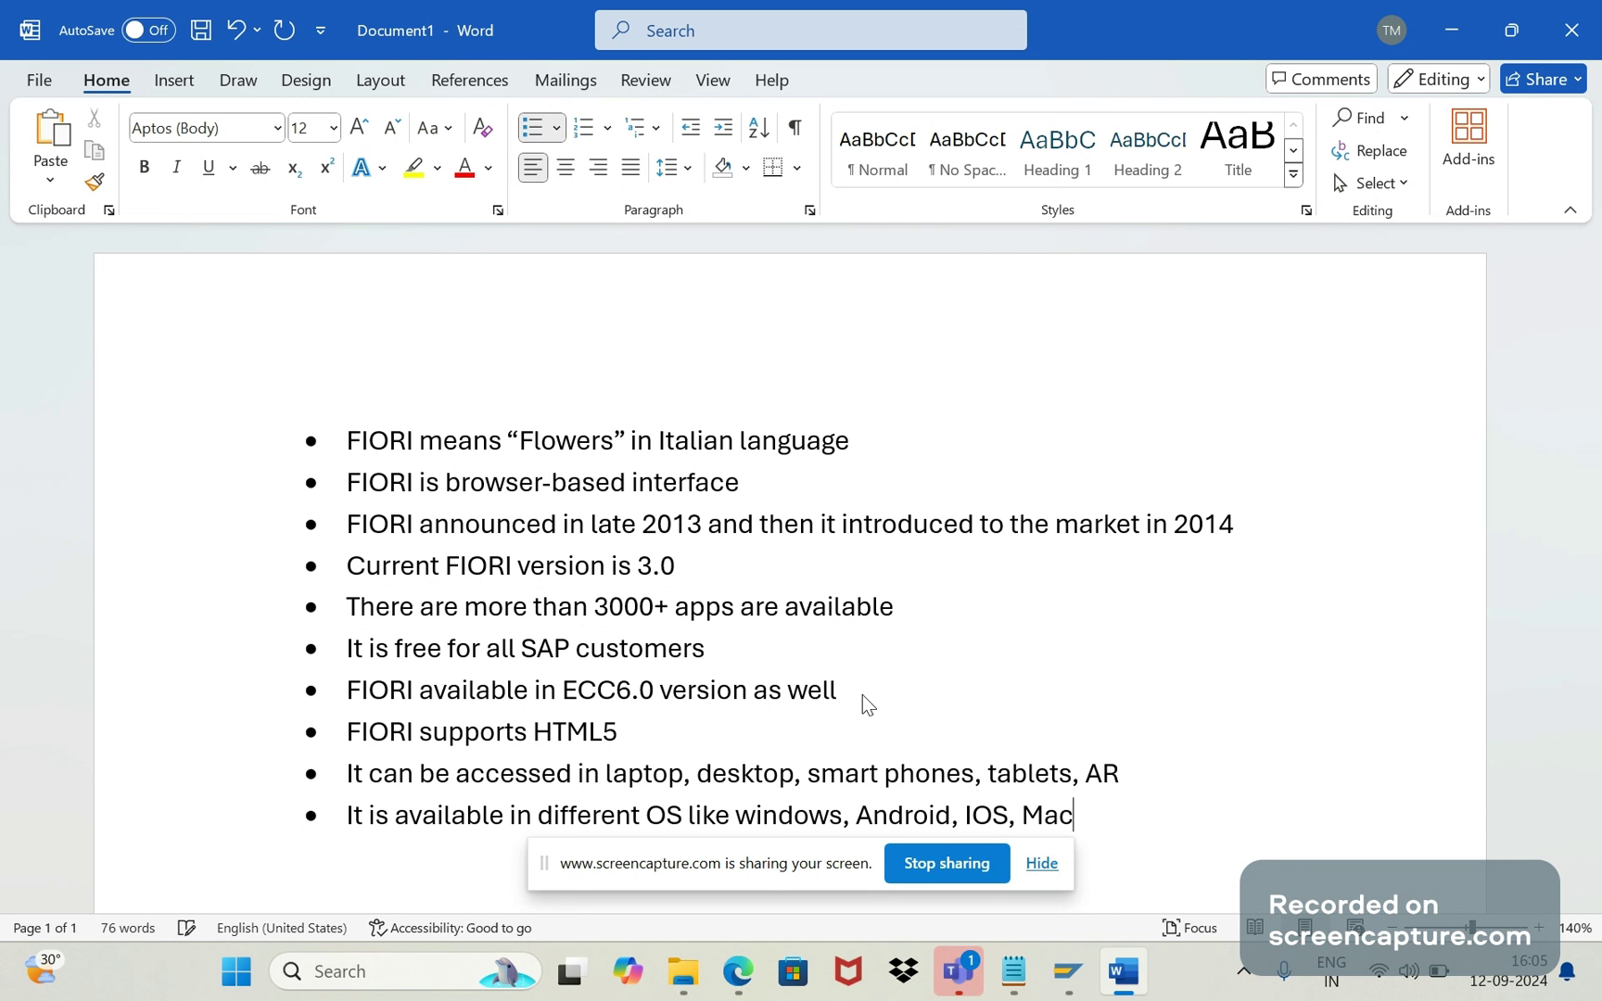
text( etc)
key(Return)
key(Return)
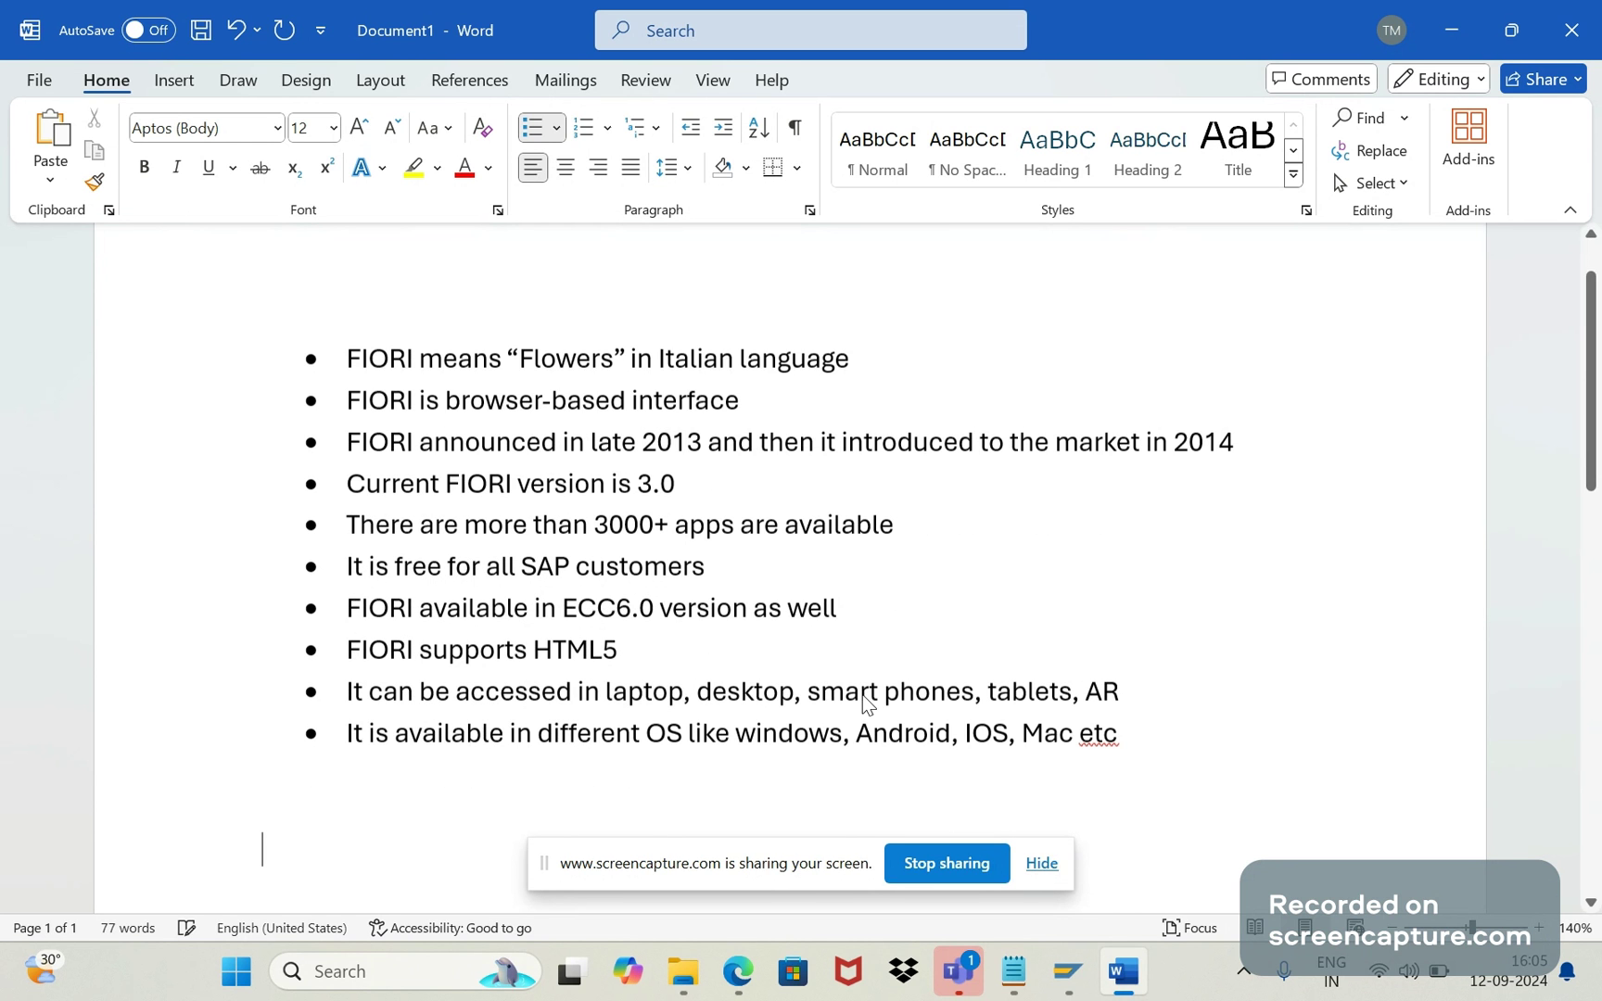
Add the bullet 'It can support multiple languages' below the etc line
key(Return)
key(Return)
key(Return)
key(Return)
key(Return)
key(Return)
key(Return)
key(Return)
key(Return)
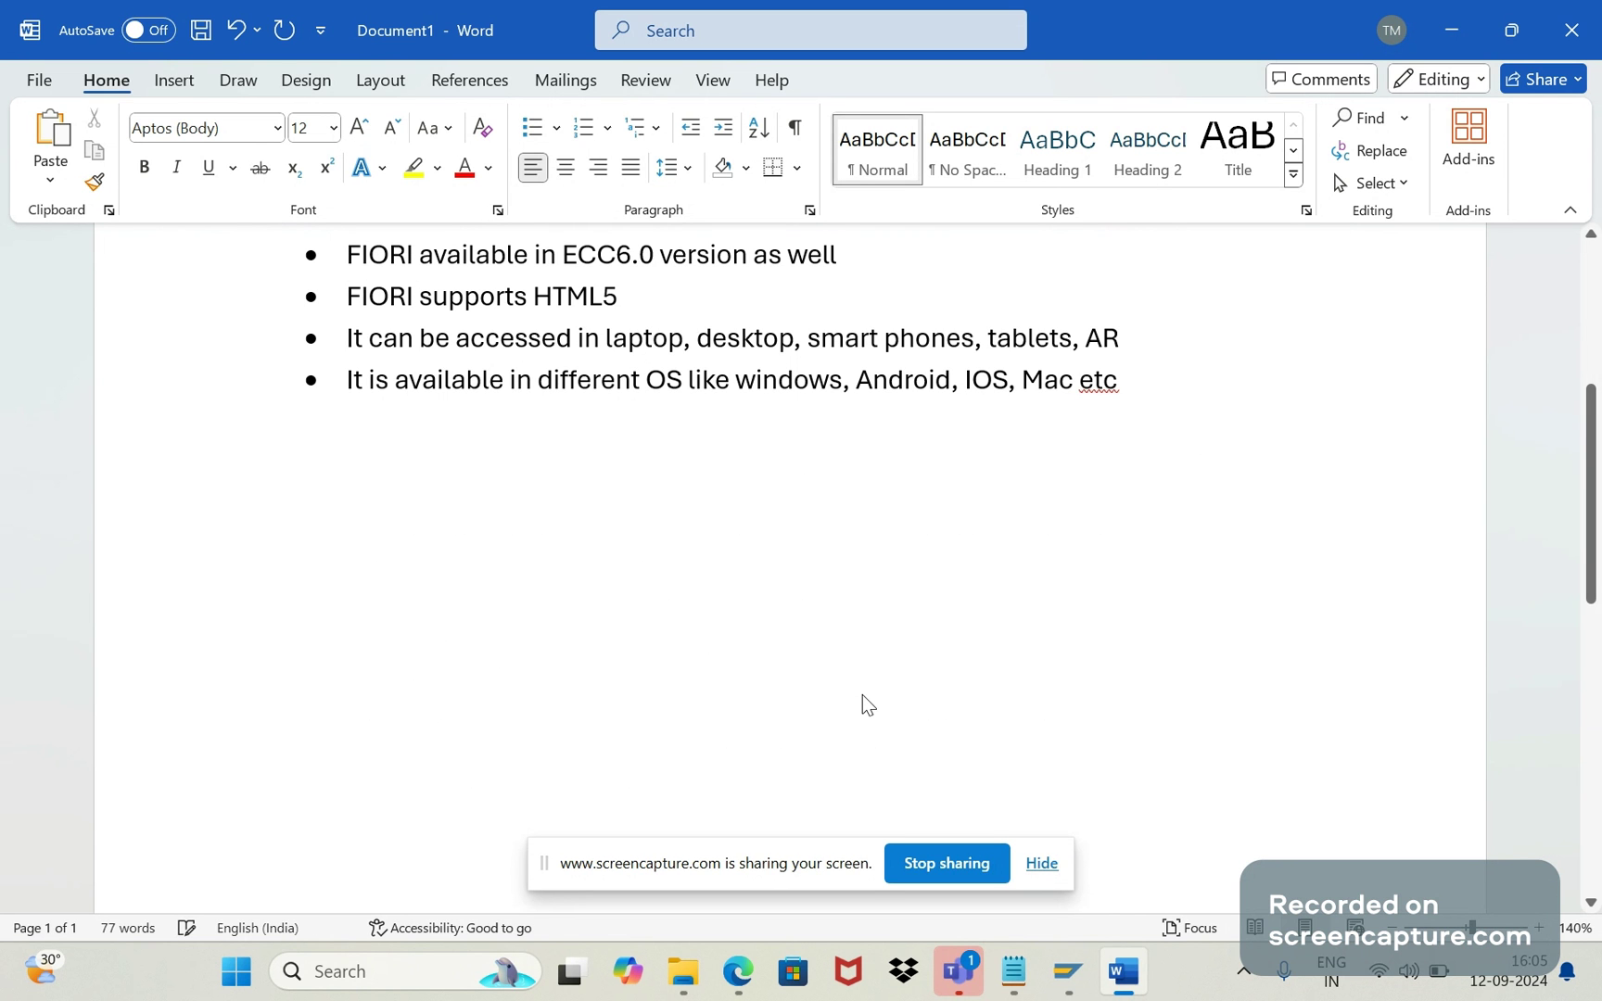
click(1136, 388)
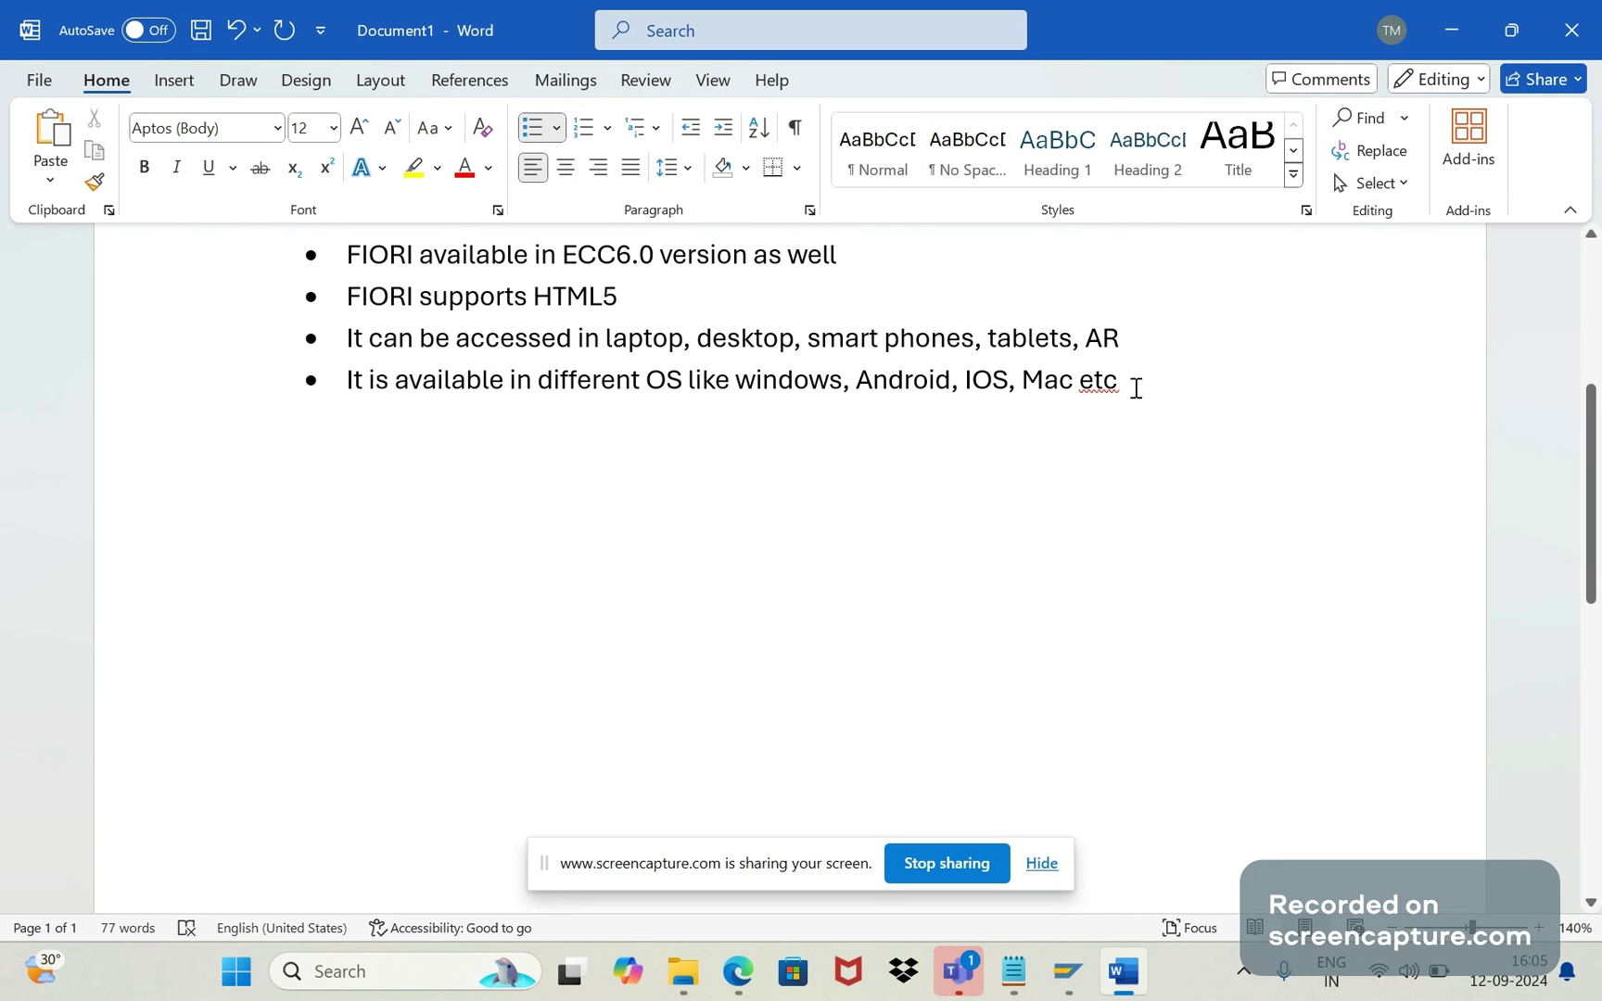
key(Return)
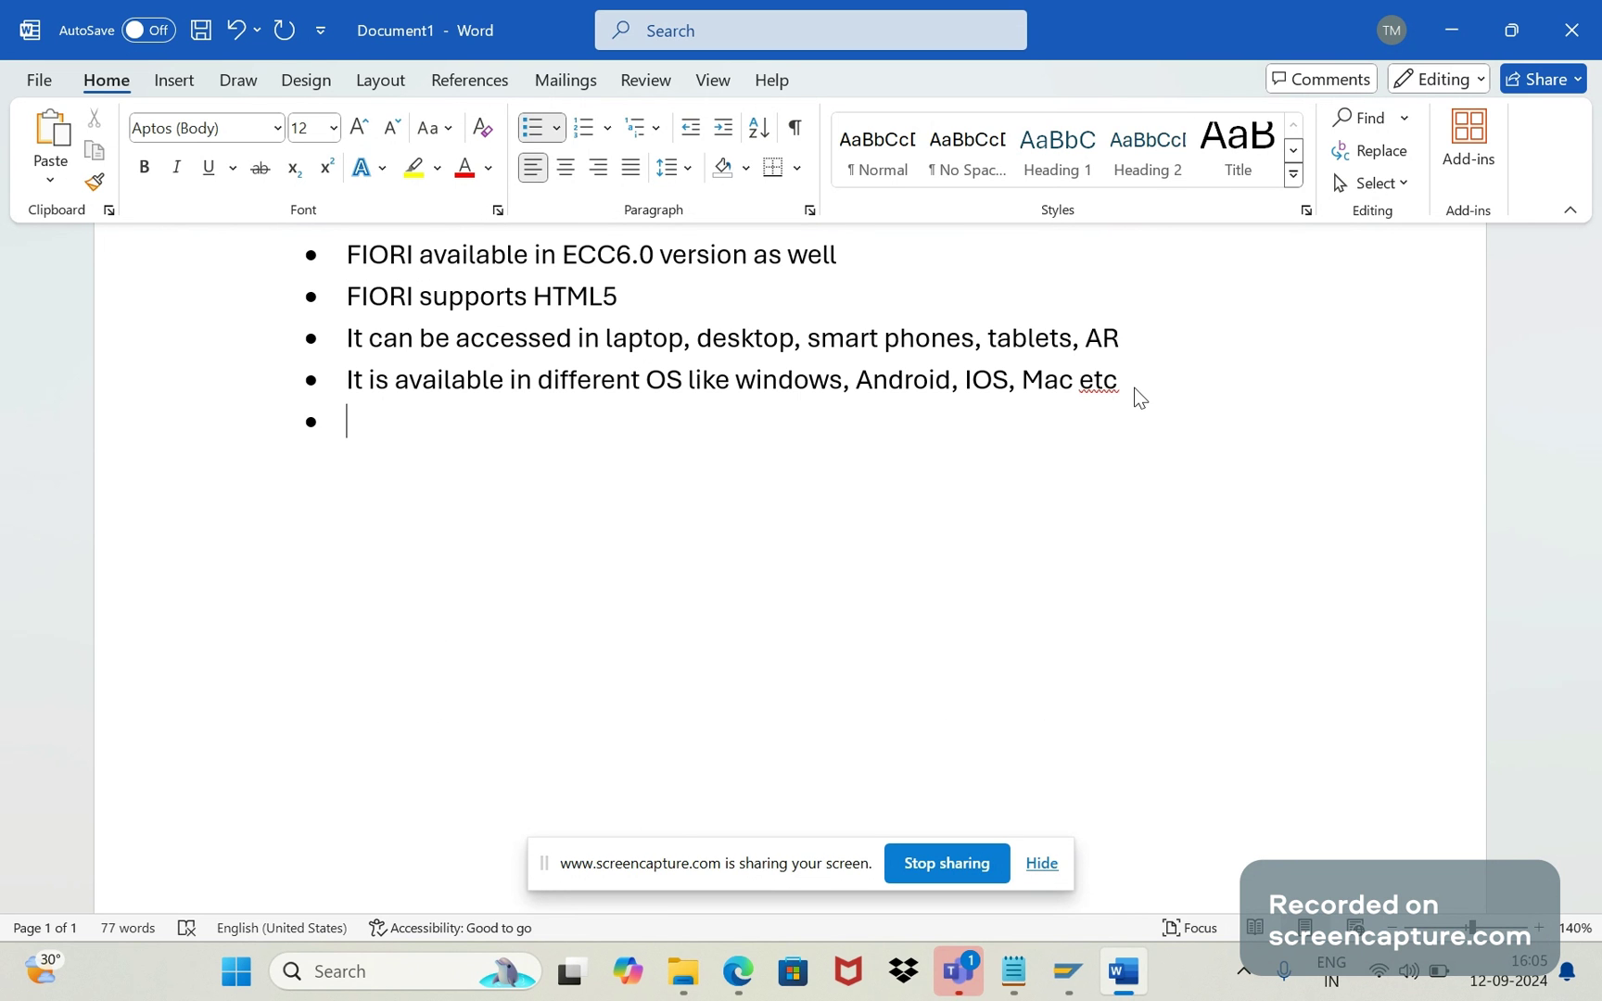
text(It can multiple)
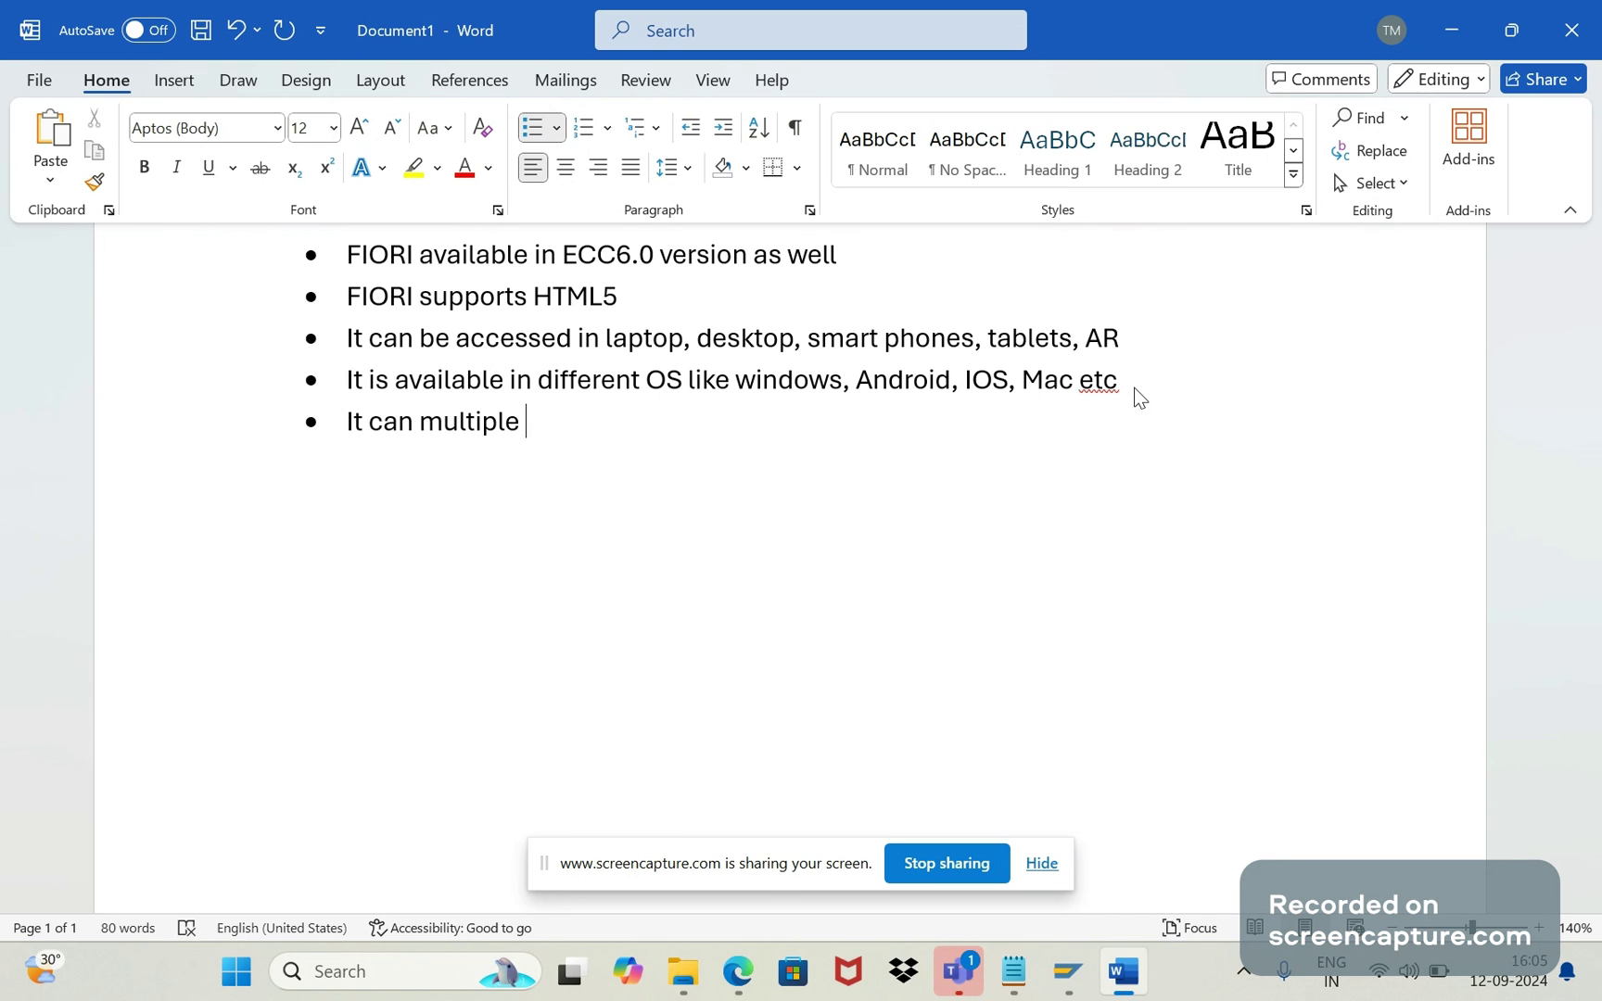
key(ctrl+Left)
text(su)
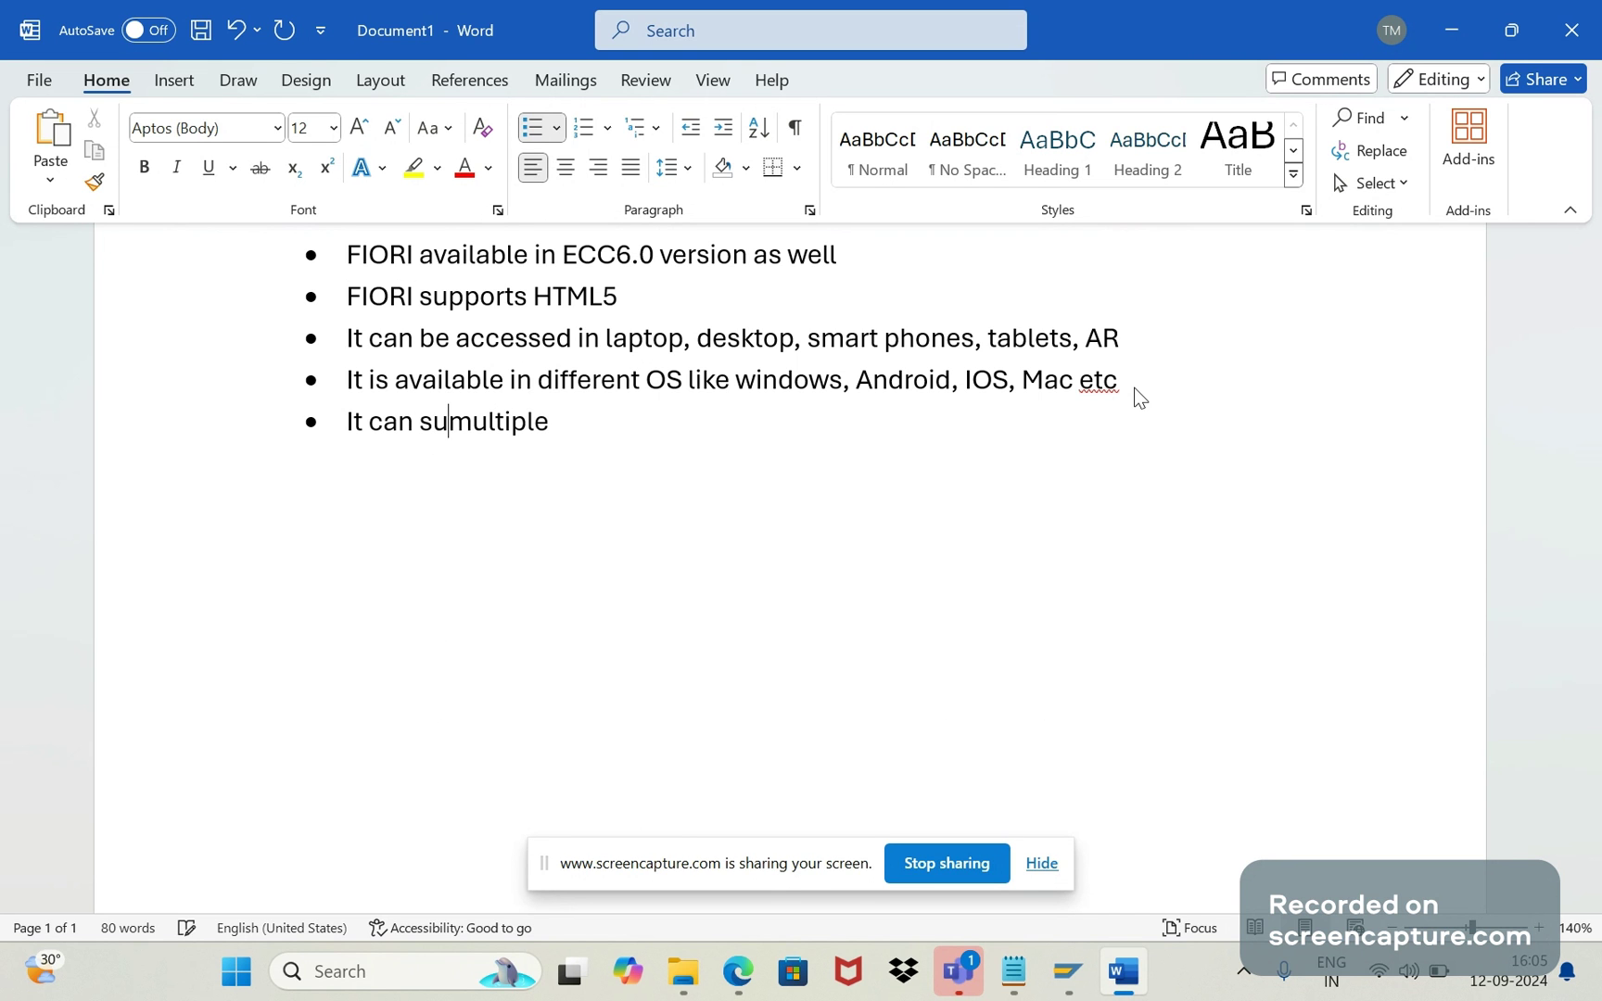
text(pport)
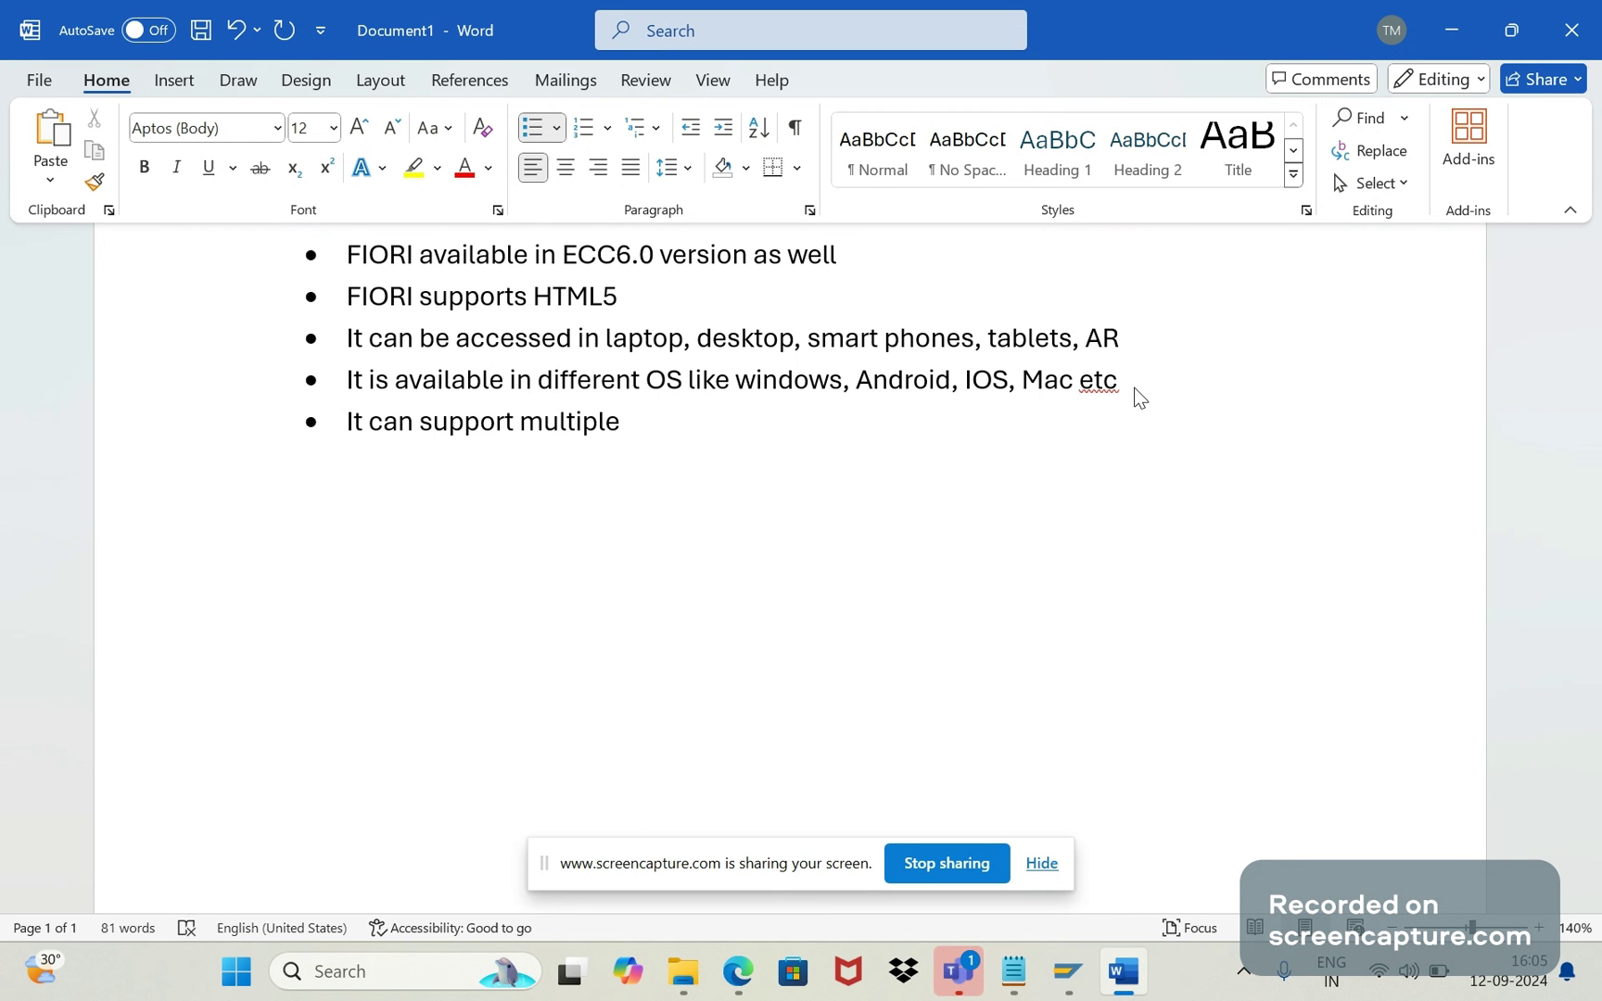
click(651, 429)
text(languagees)
key(BackSpace)
key(BackSpace)
text(s)
key(Return)
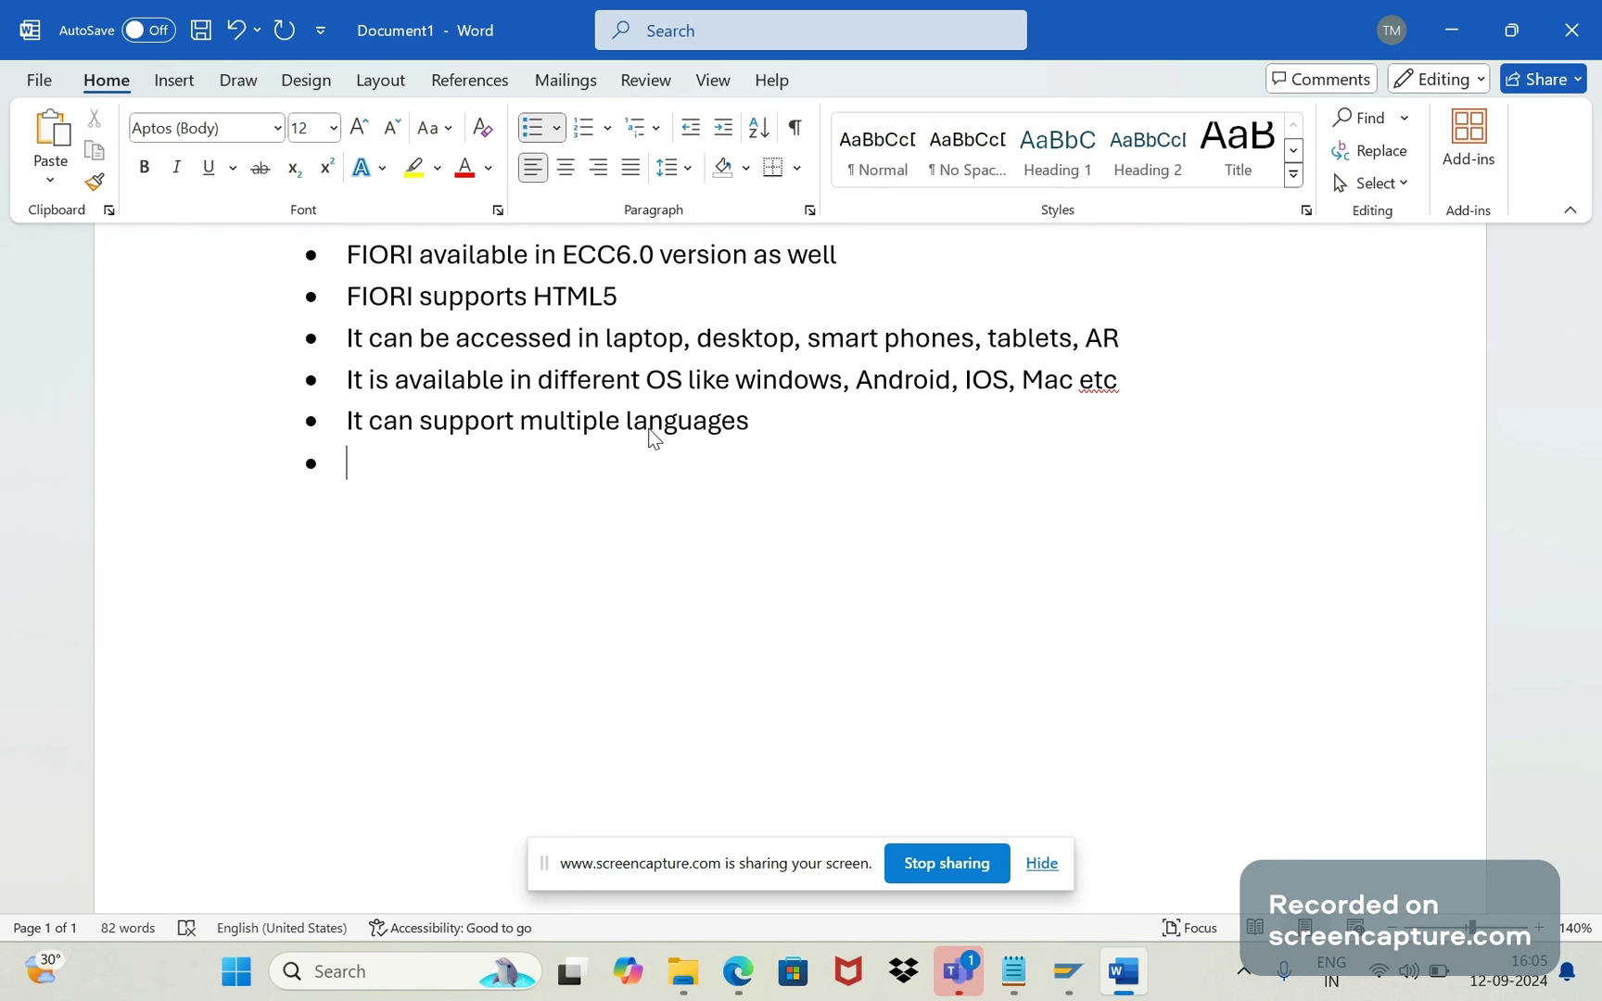
Insert a new empty bullet right after 'FIORI is browser-based interface'
scroll(655, 437, up, 3)
key(Down)
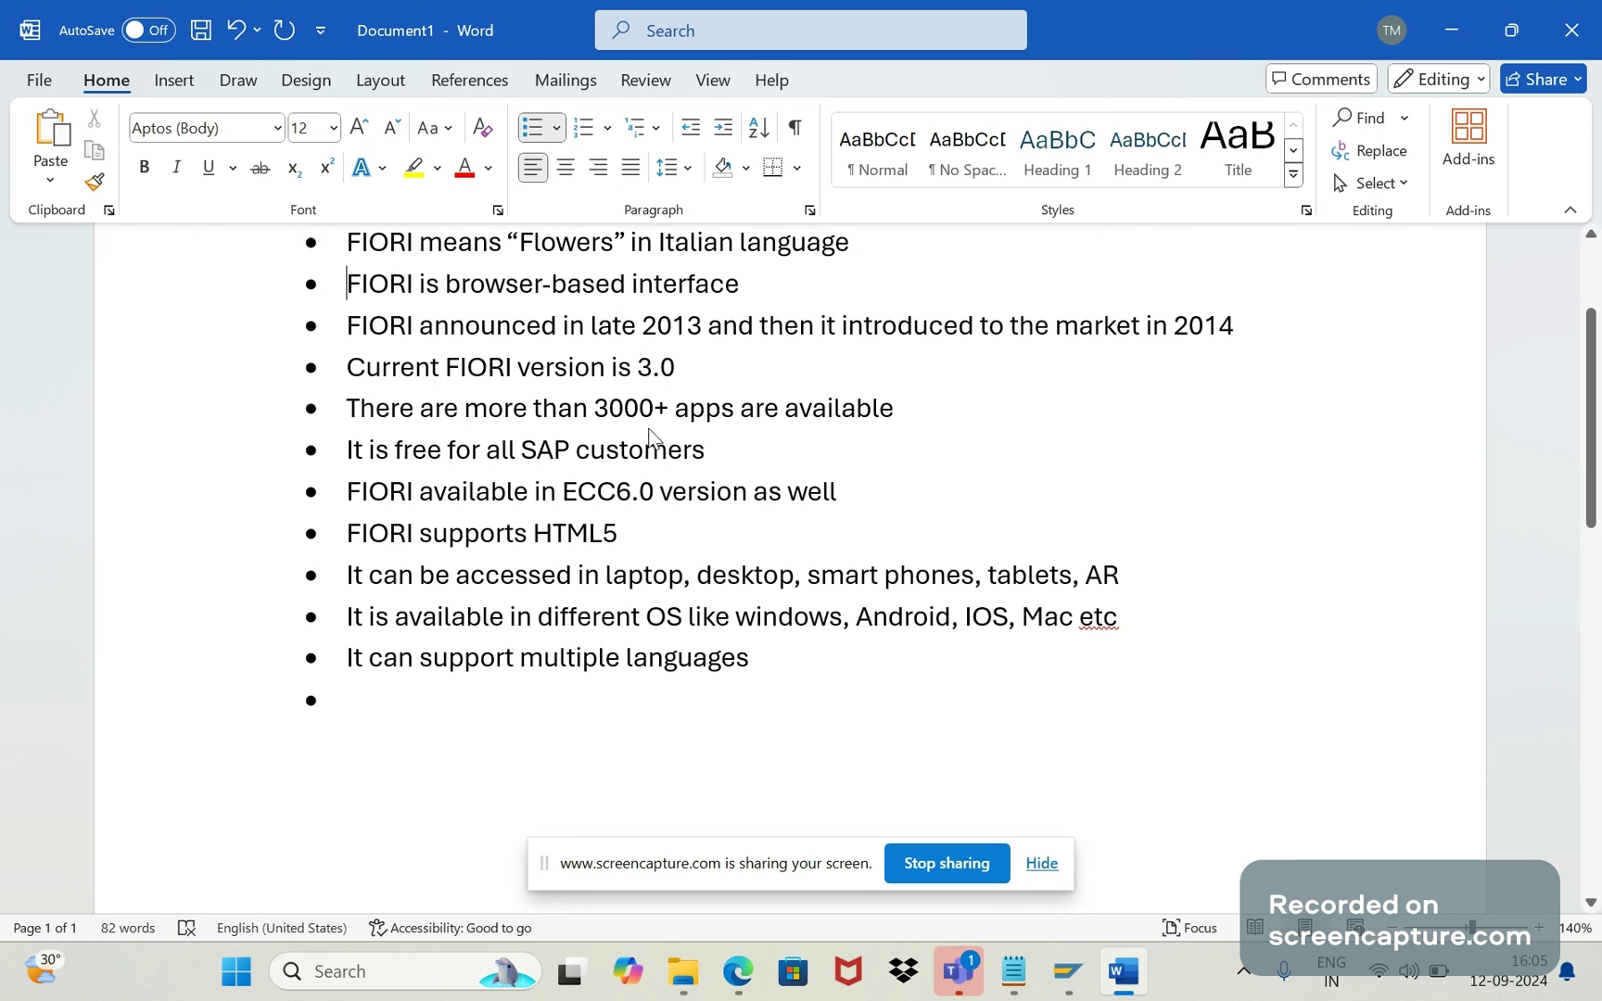
key(Up)
click(747, 291)
key(Return)
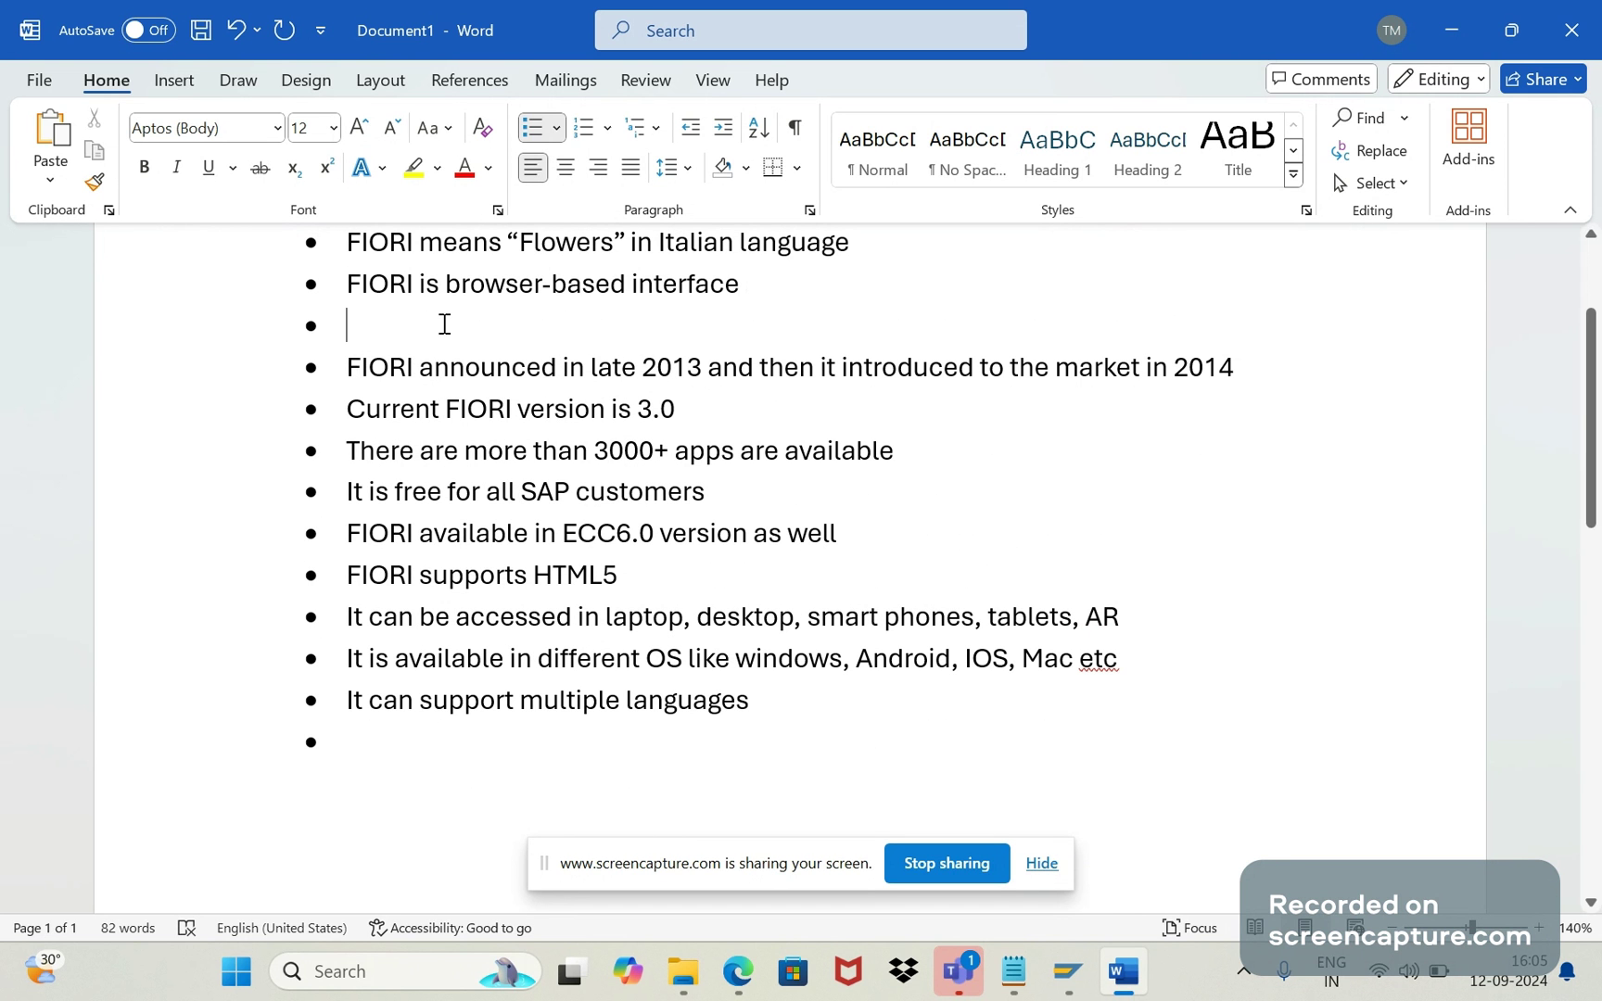
Type bullets 'FIORI is user based interface, its user friendly' and 'SAP GUI is functionality based UI'
key(Caps_Lock)
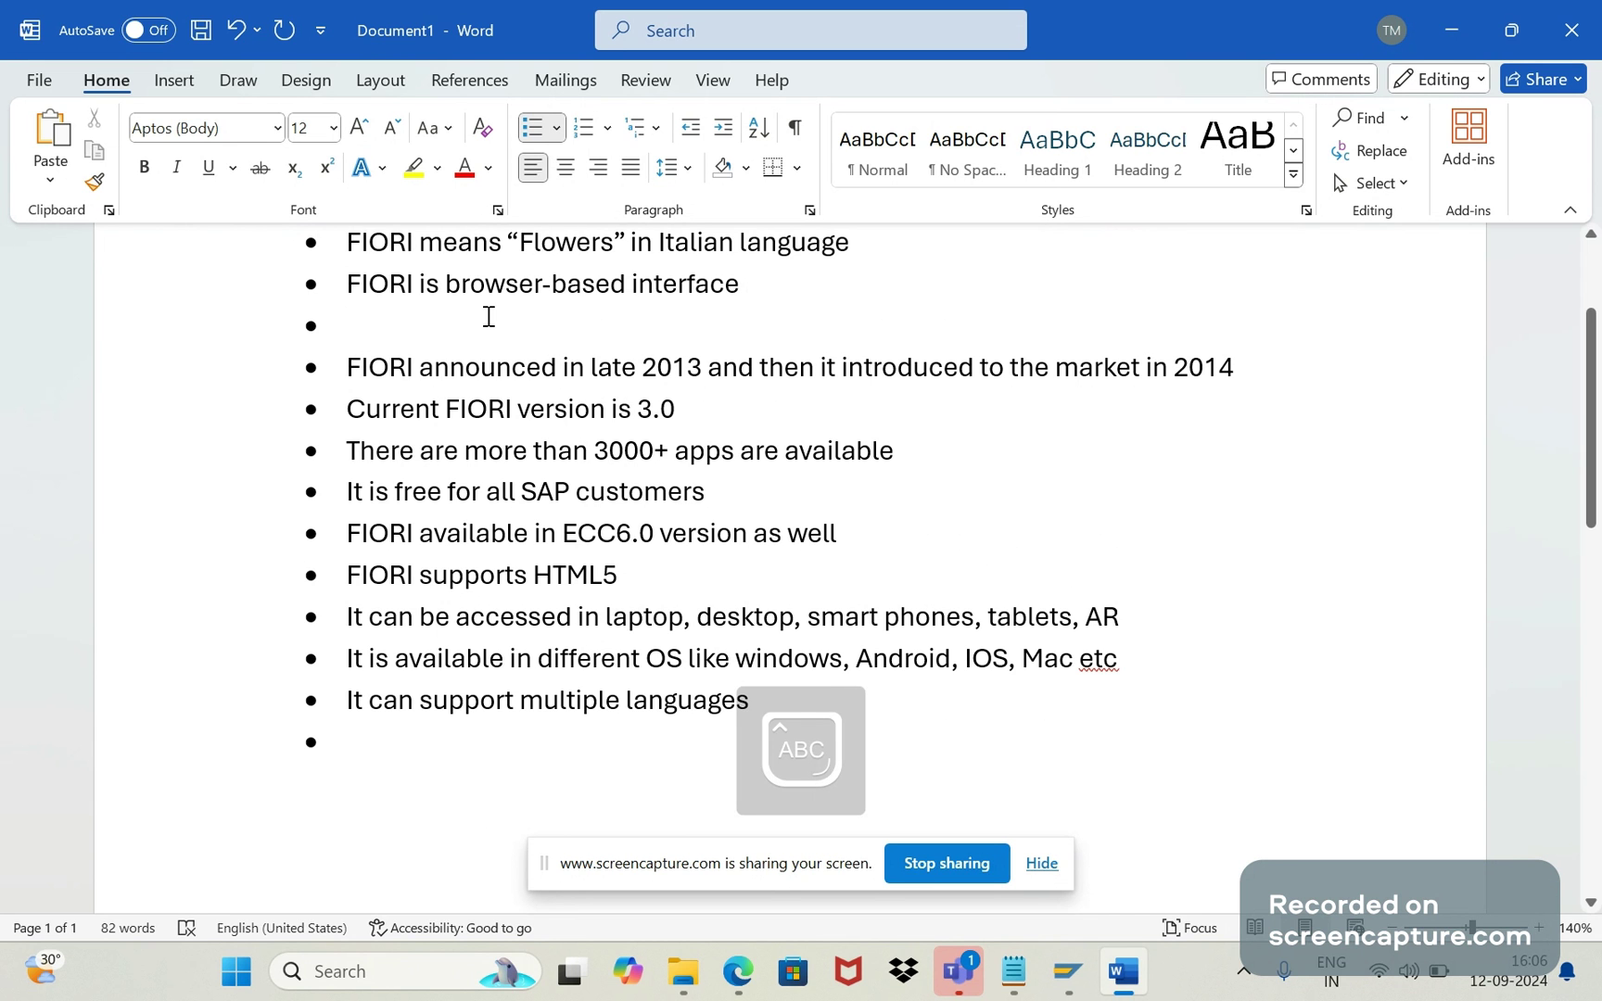
text(FIORI)
key(Caps_Lock)
text(is user based )
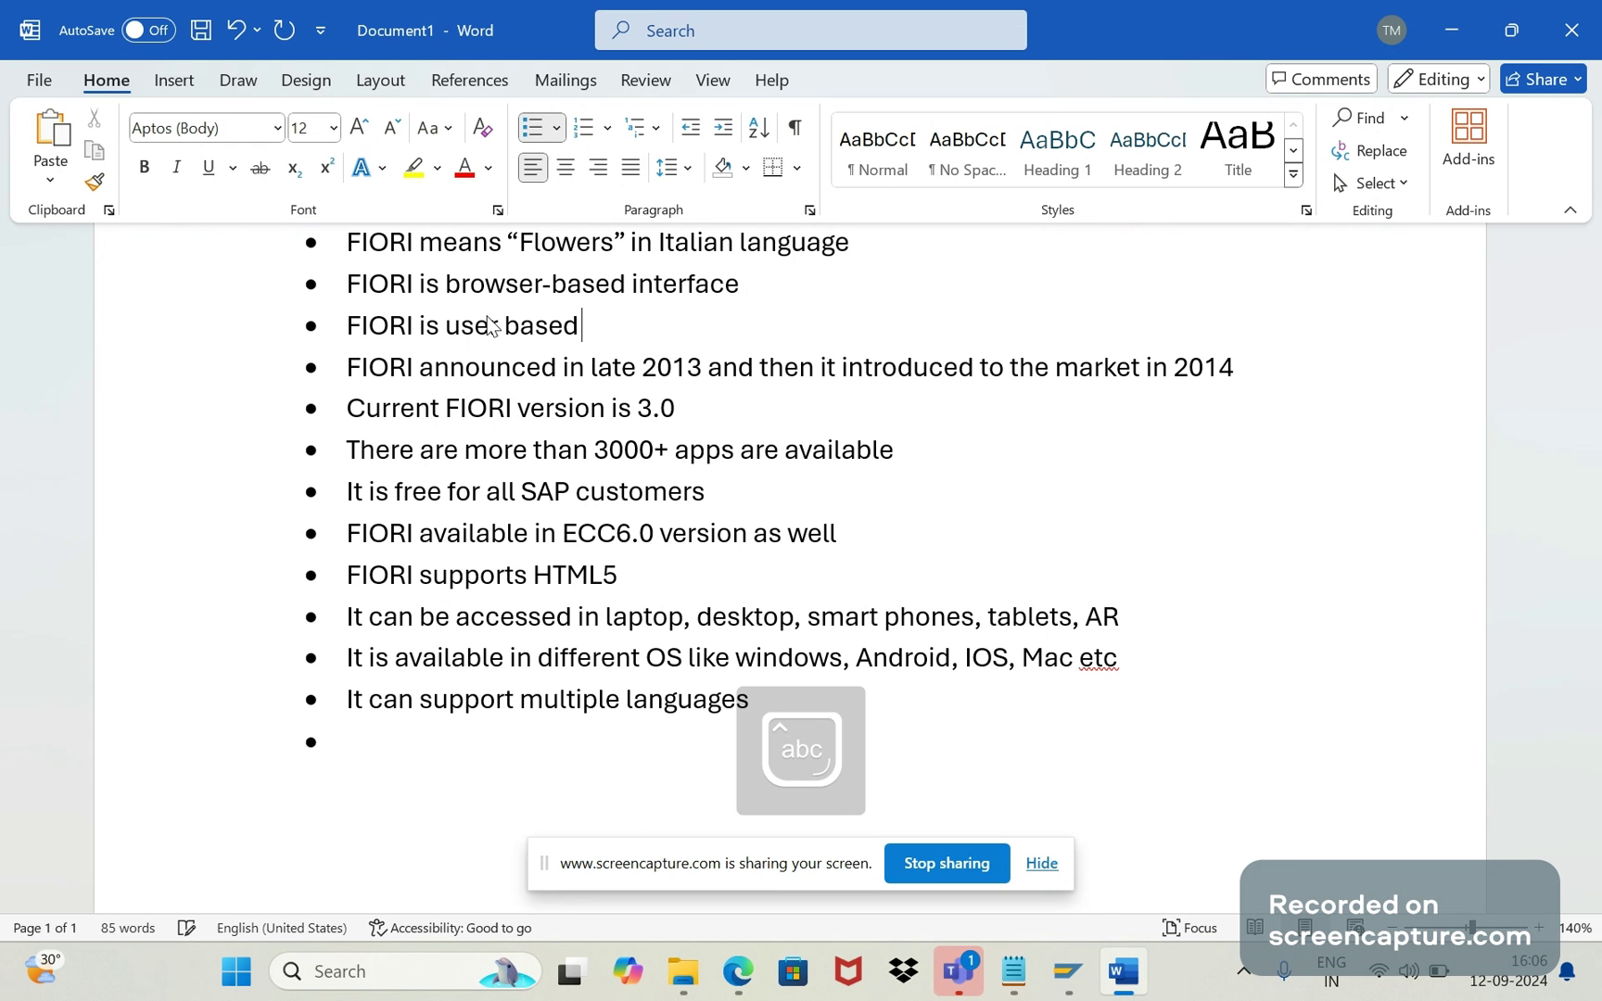
text(interface)
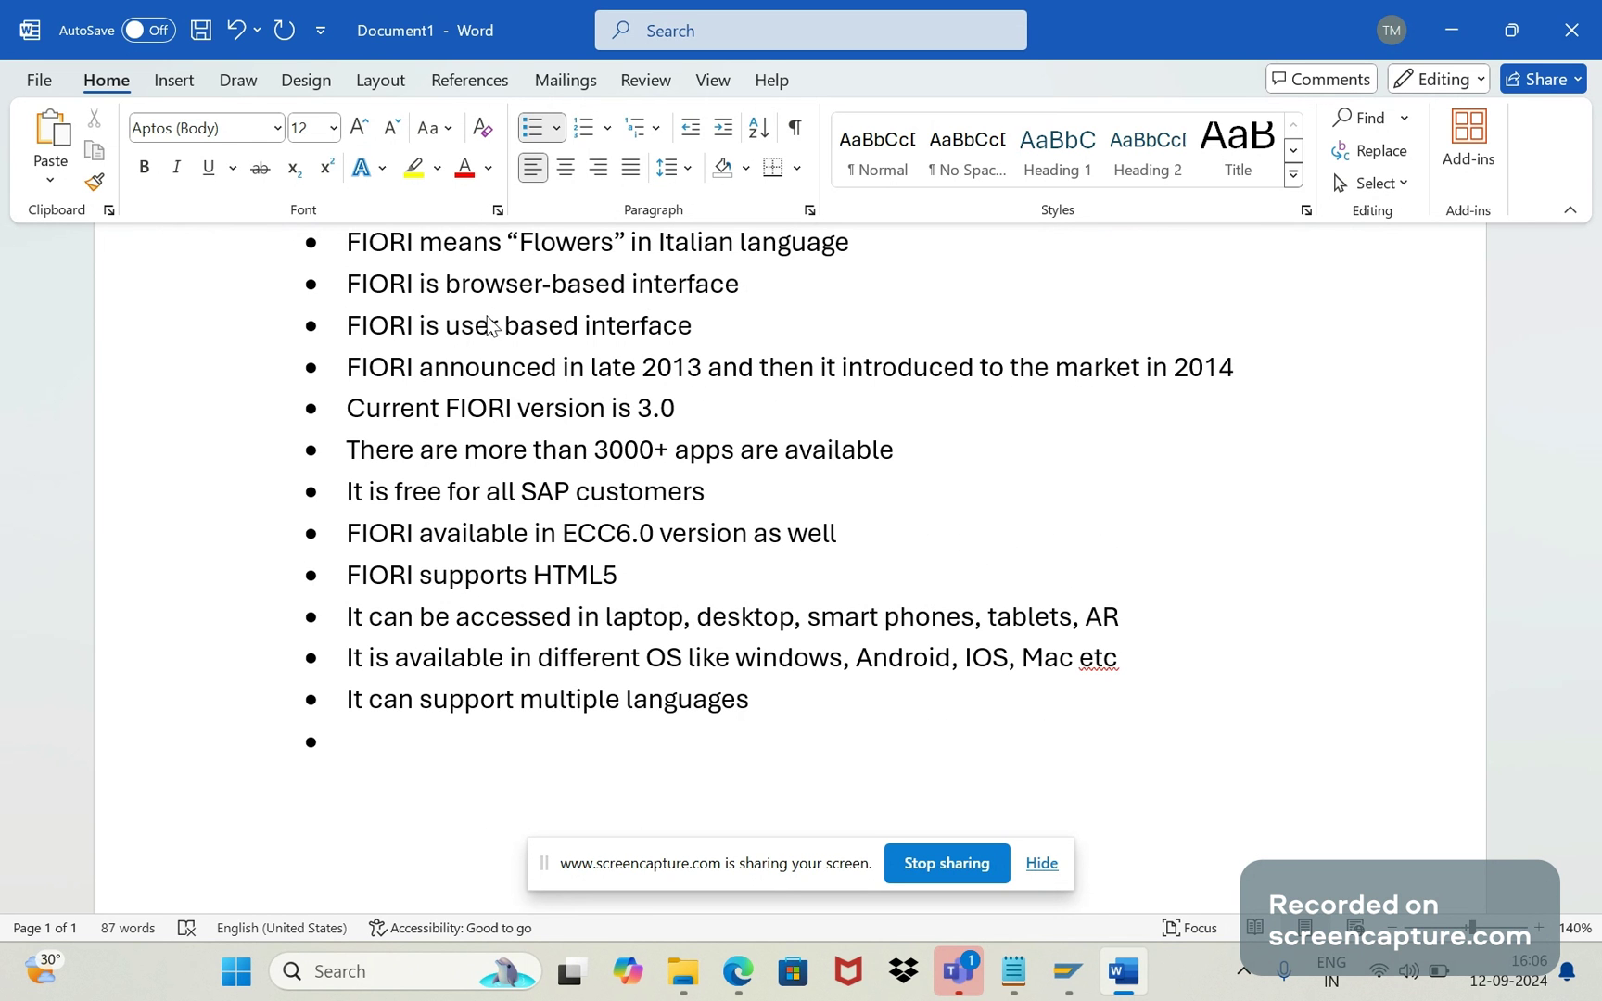
text(, its user friend)
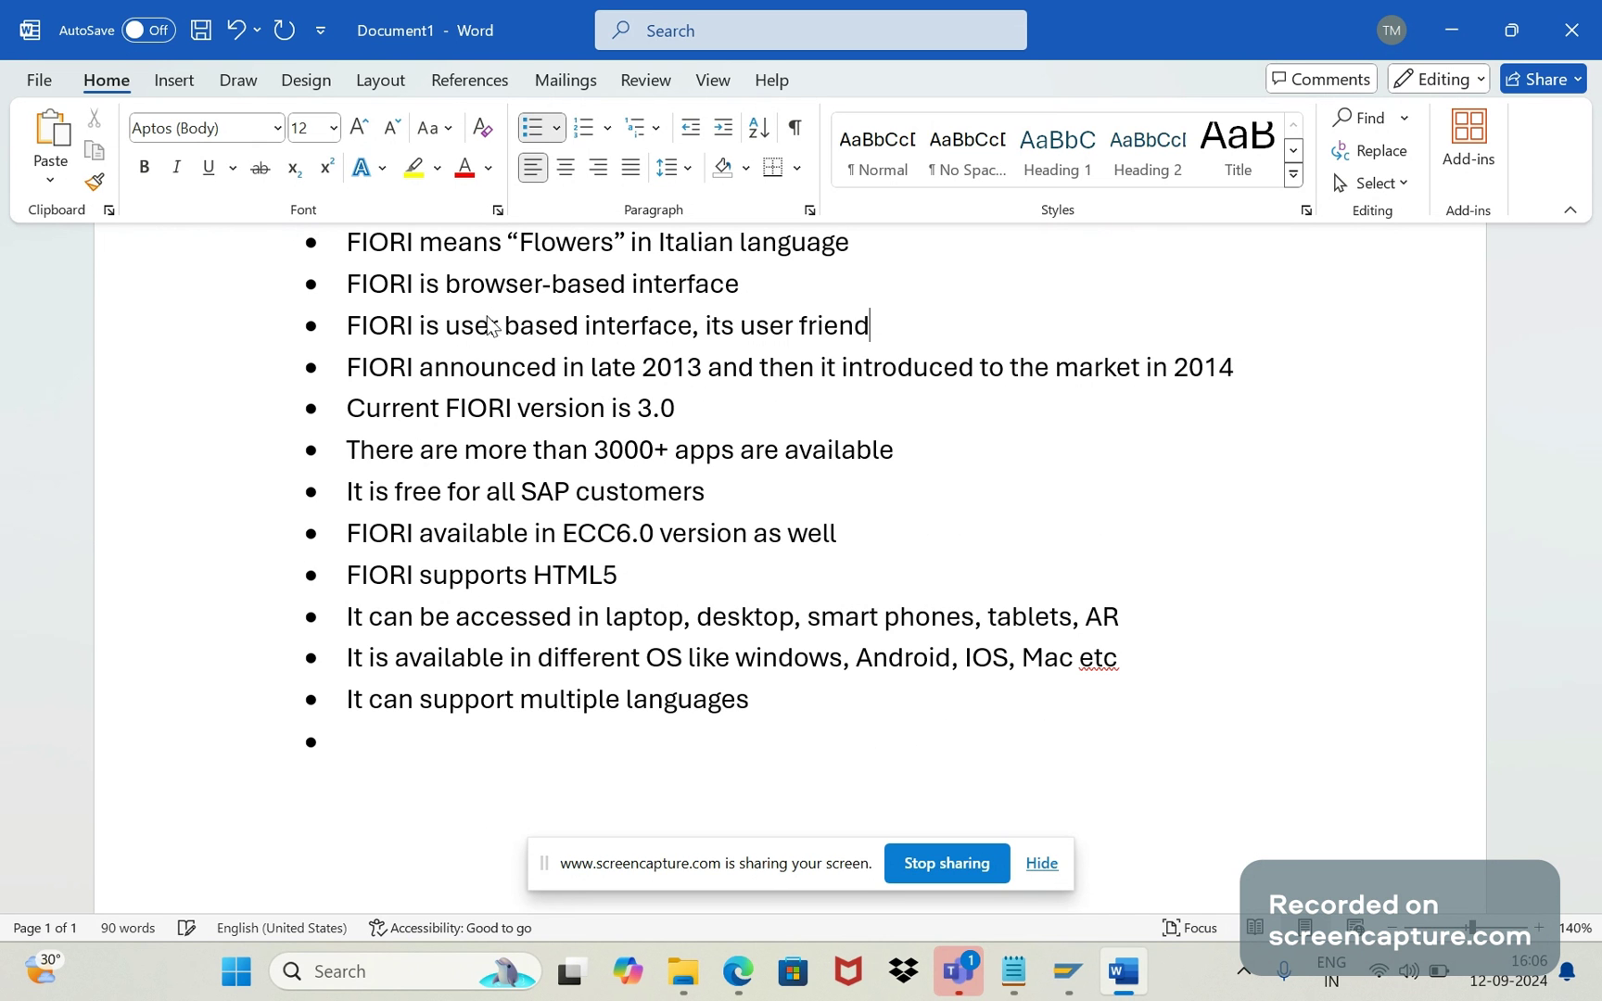
text(ly)
key(Return)
text(SAP)
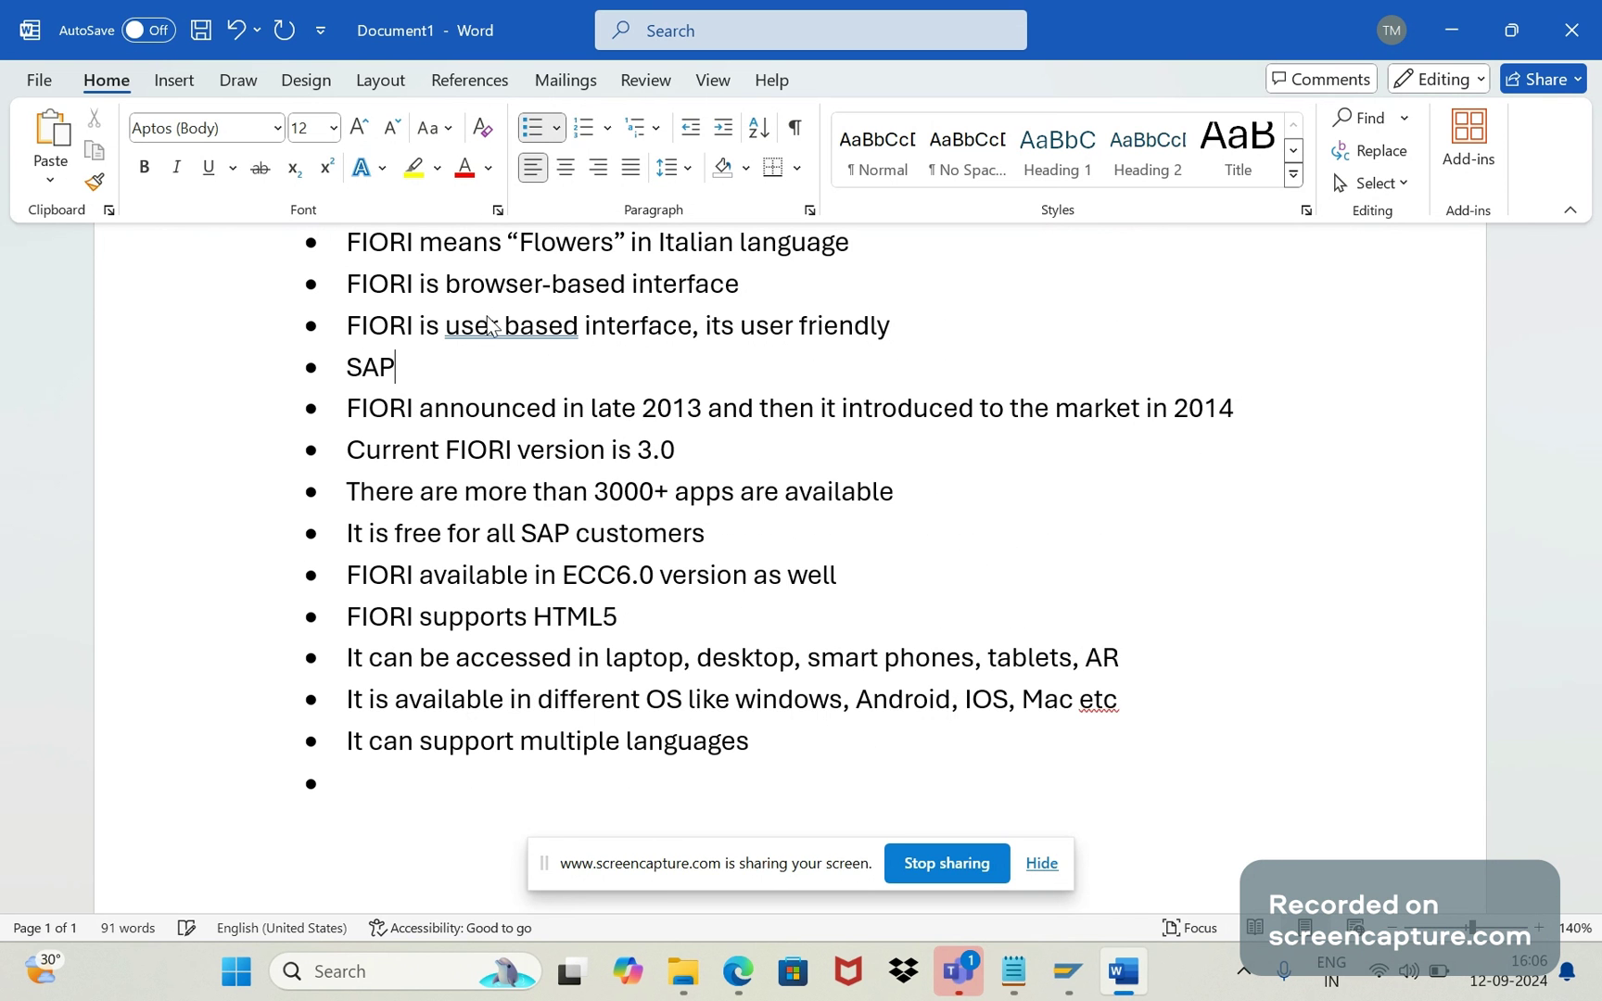
text( GUI is fun)
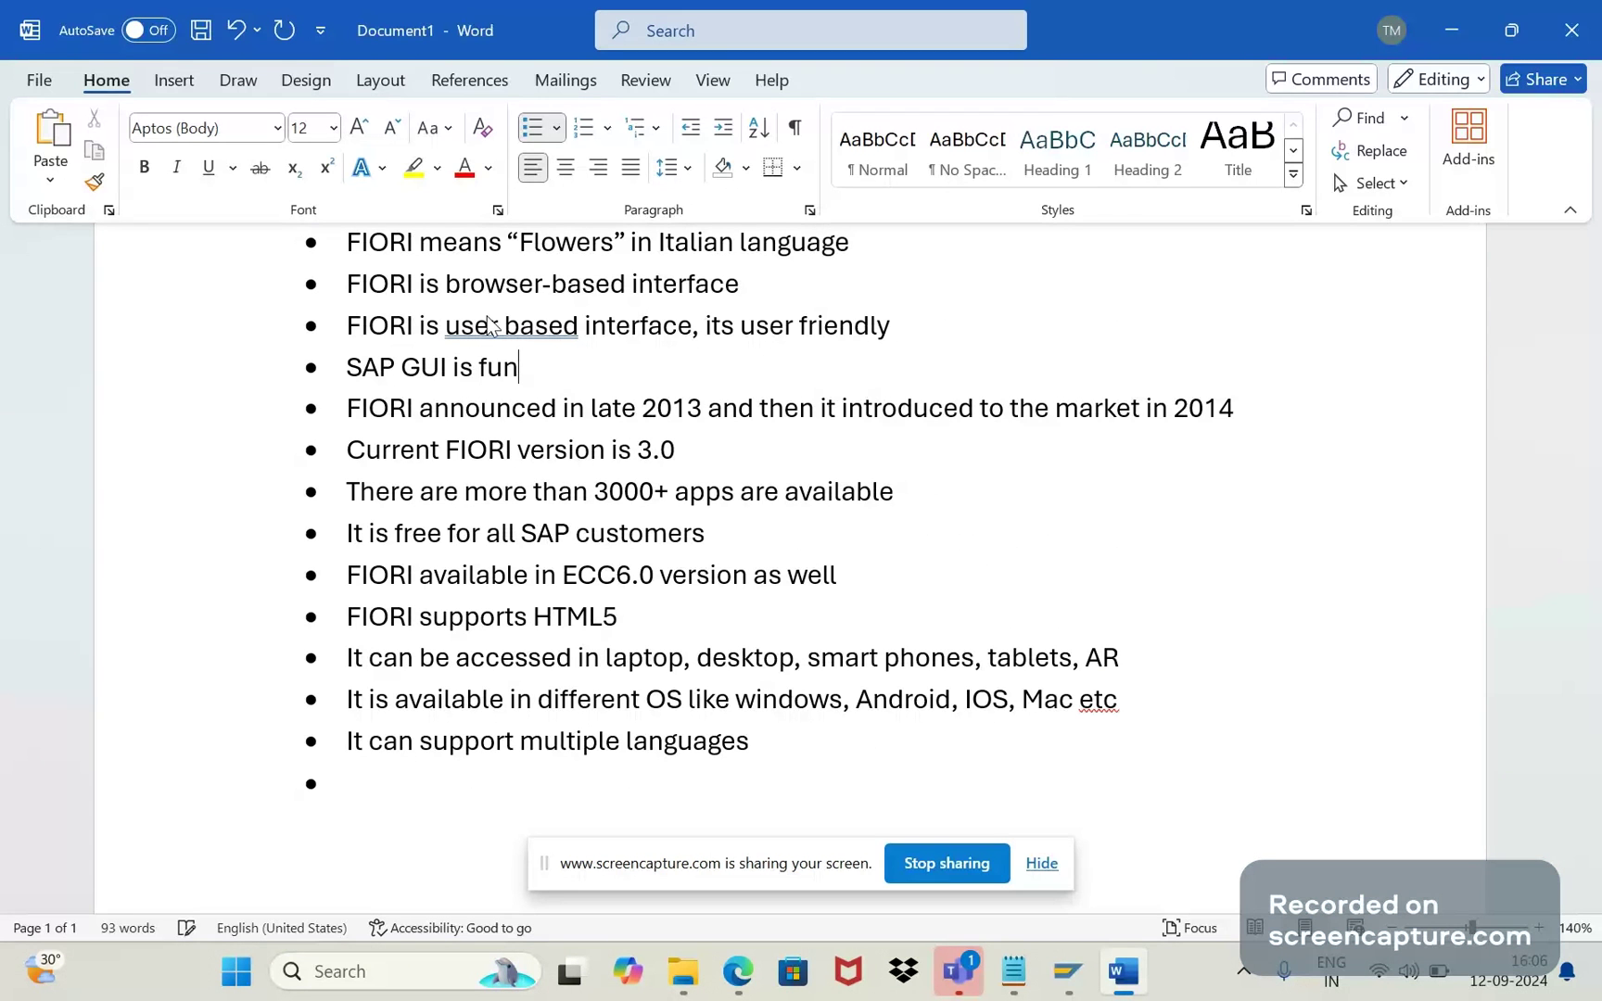
text(ctionality based )
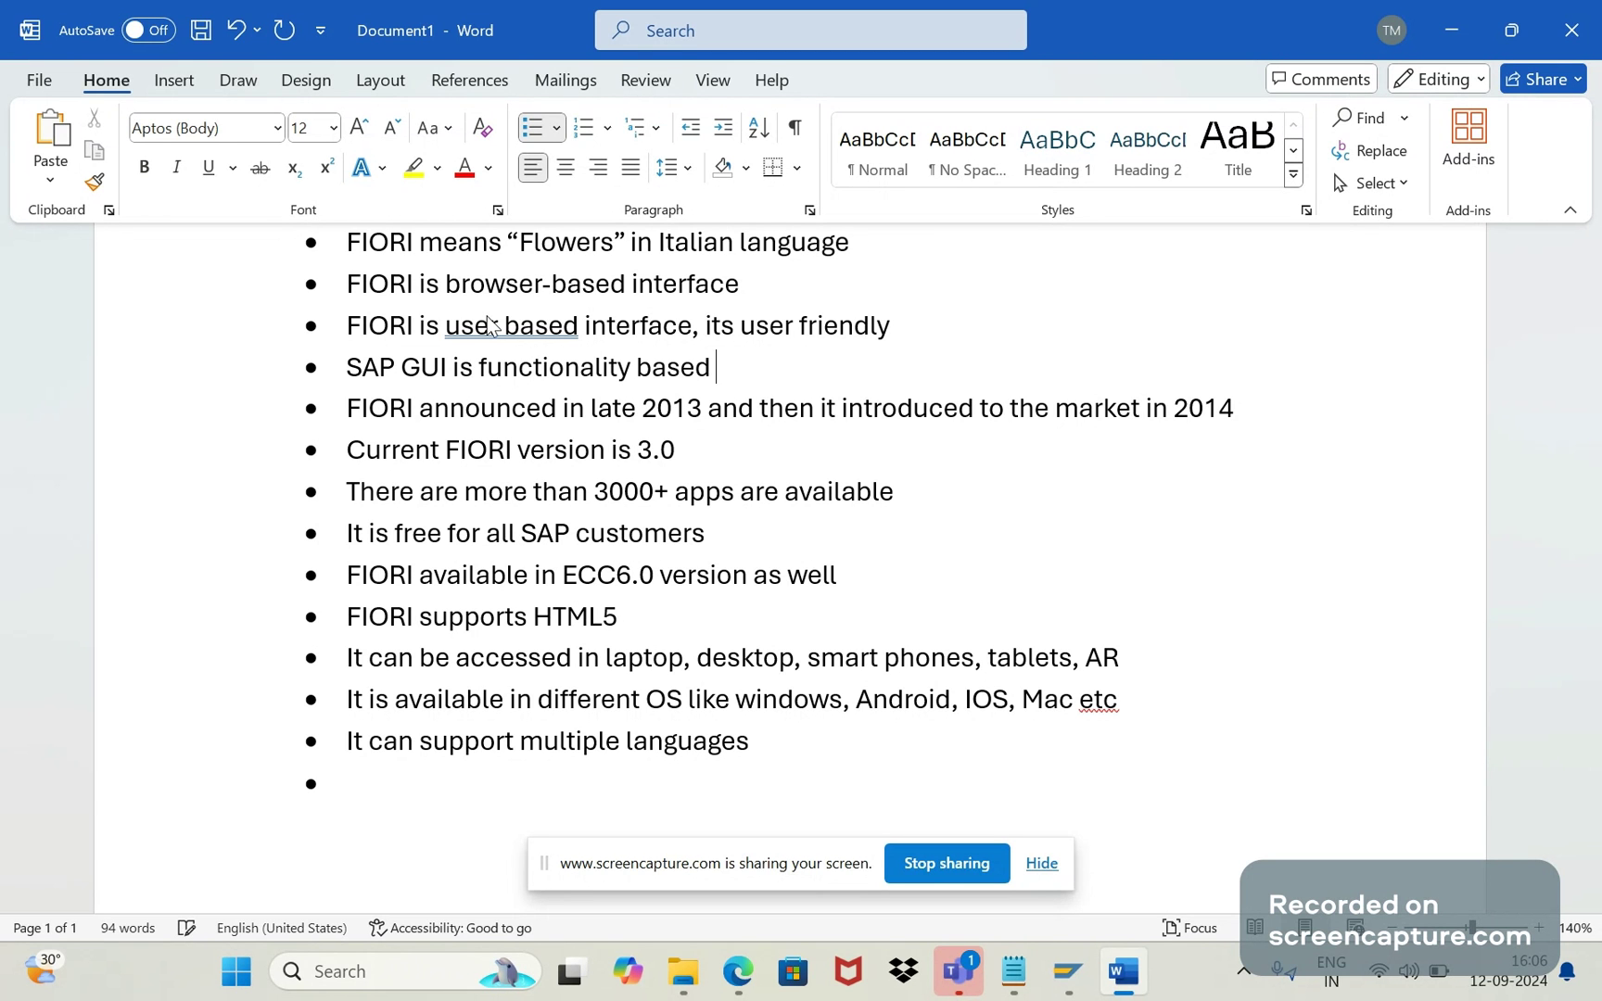
text(UI)
Hyphenate user-based and functionality-based, and insert '/role based' after user-based
right_click(488, 318)
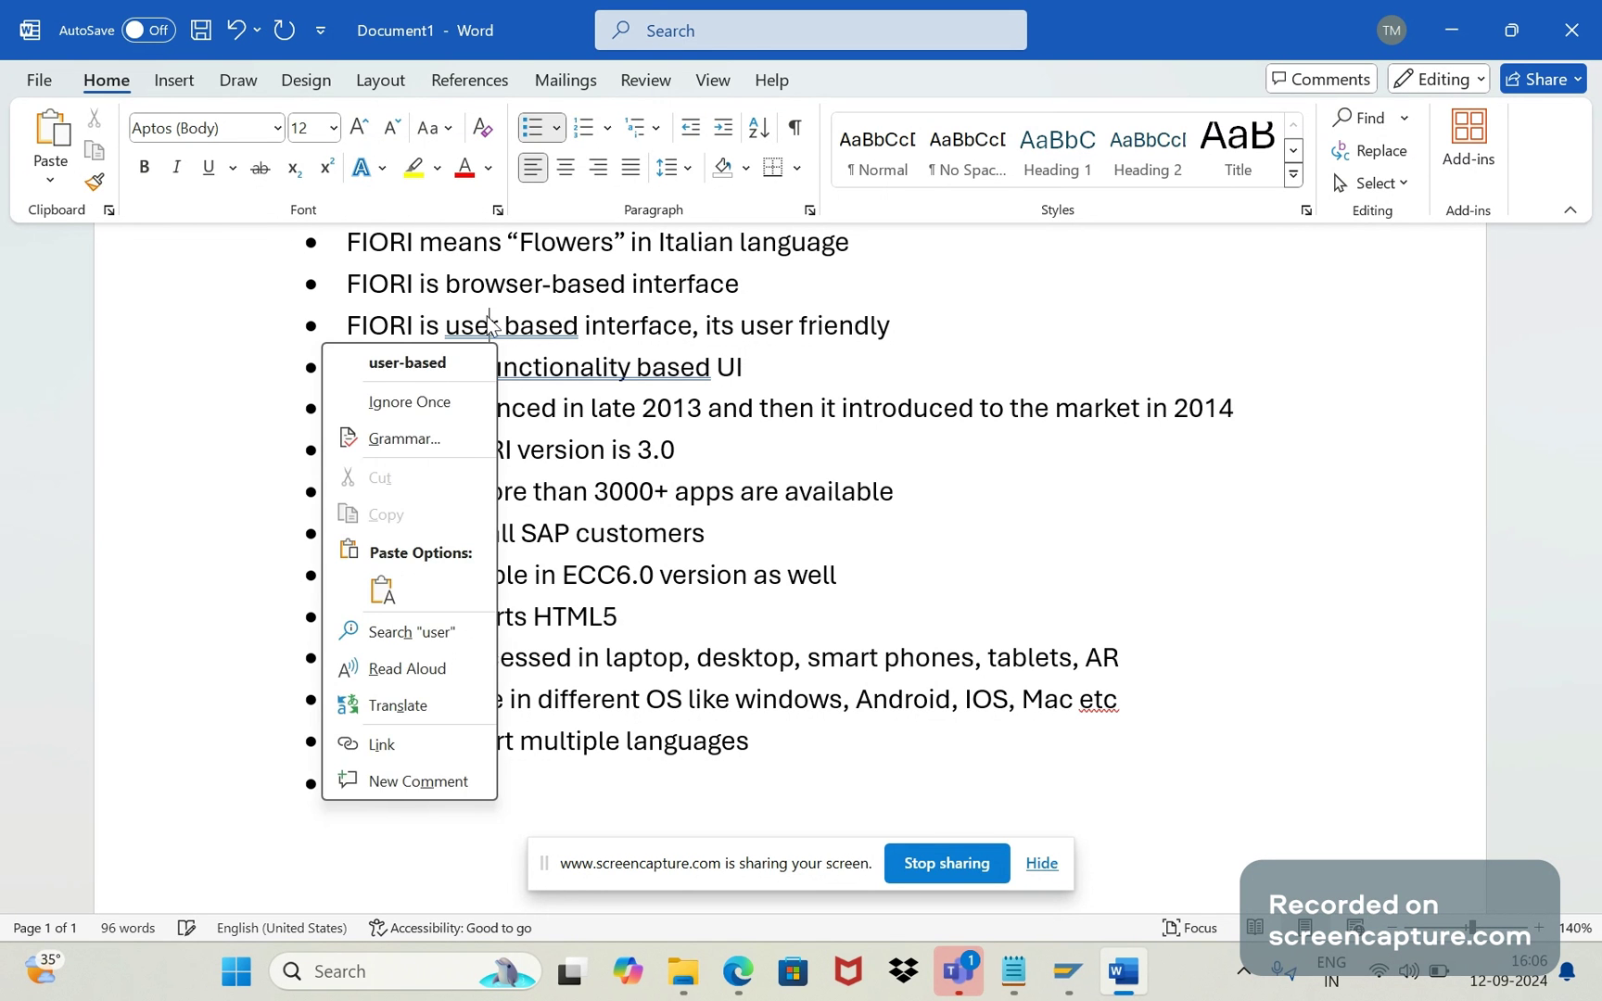
click(461, 353)
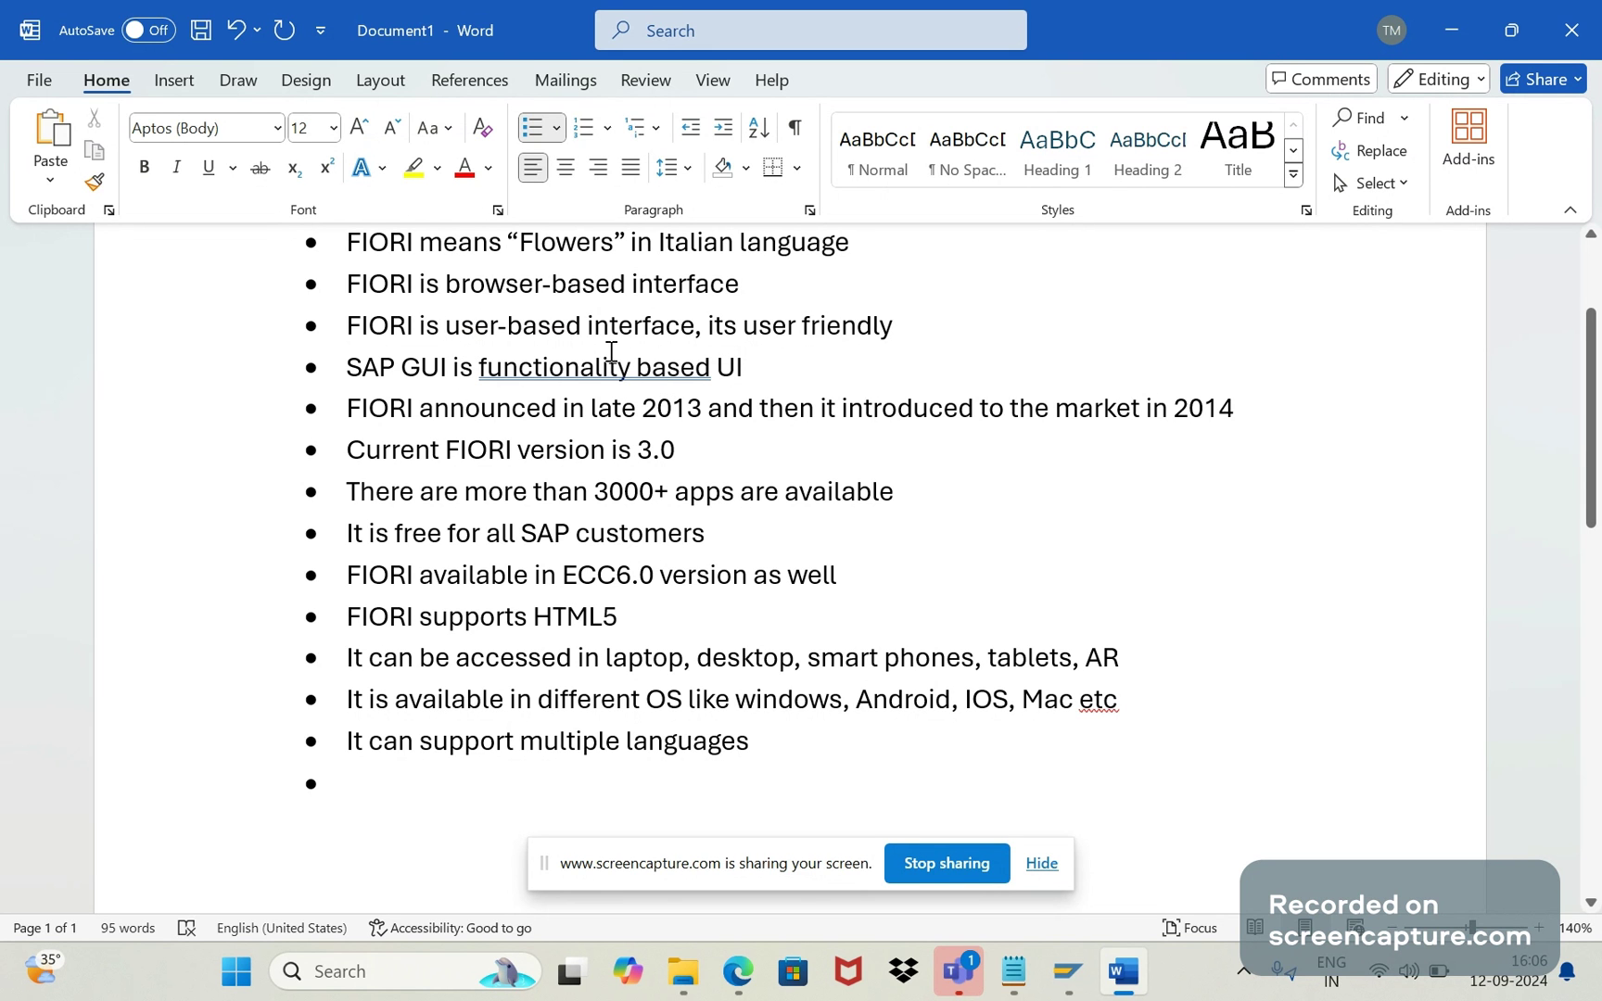
click(581, 325)
text(/r)
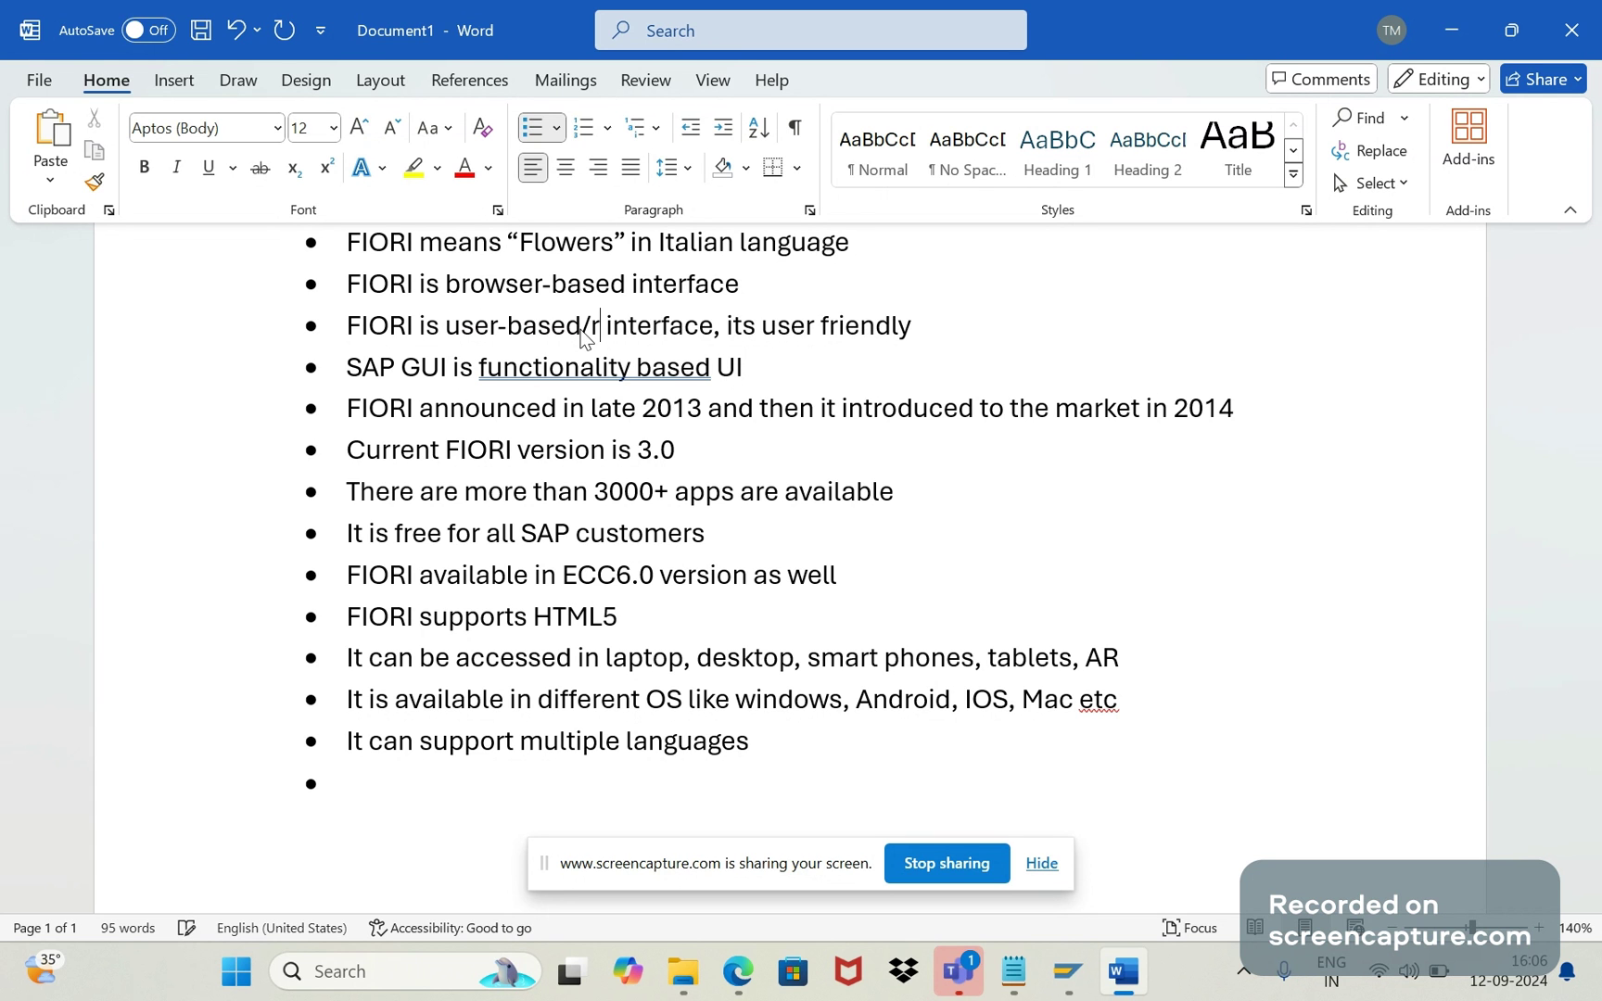
text(oles)
key(BackSpace)
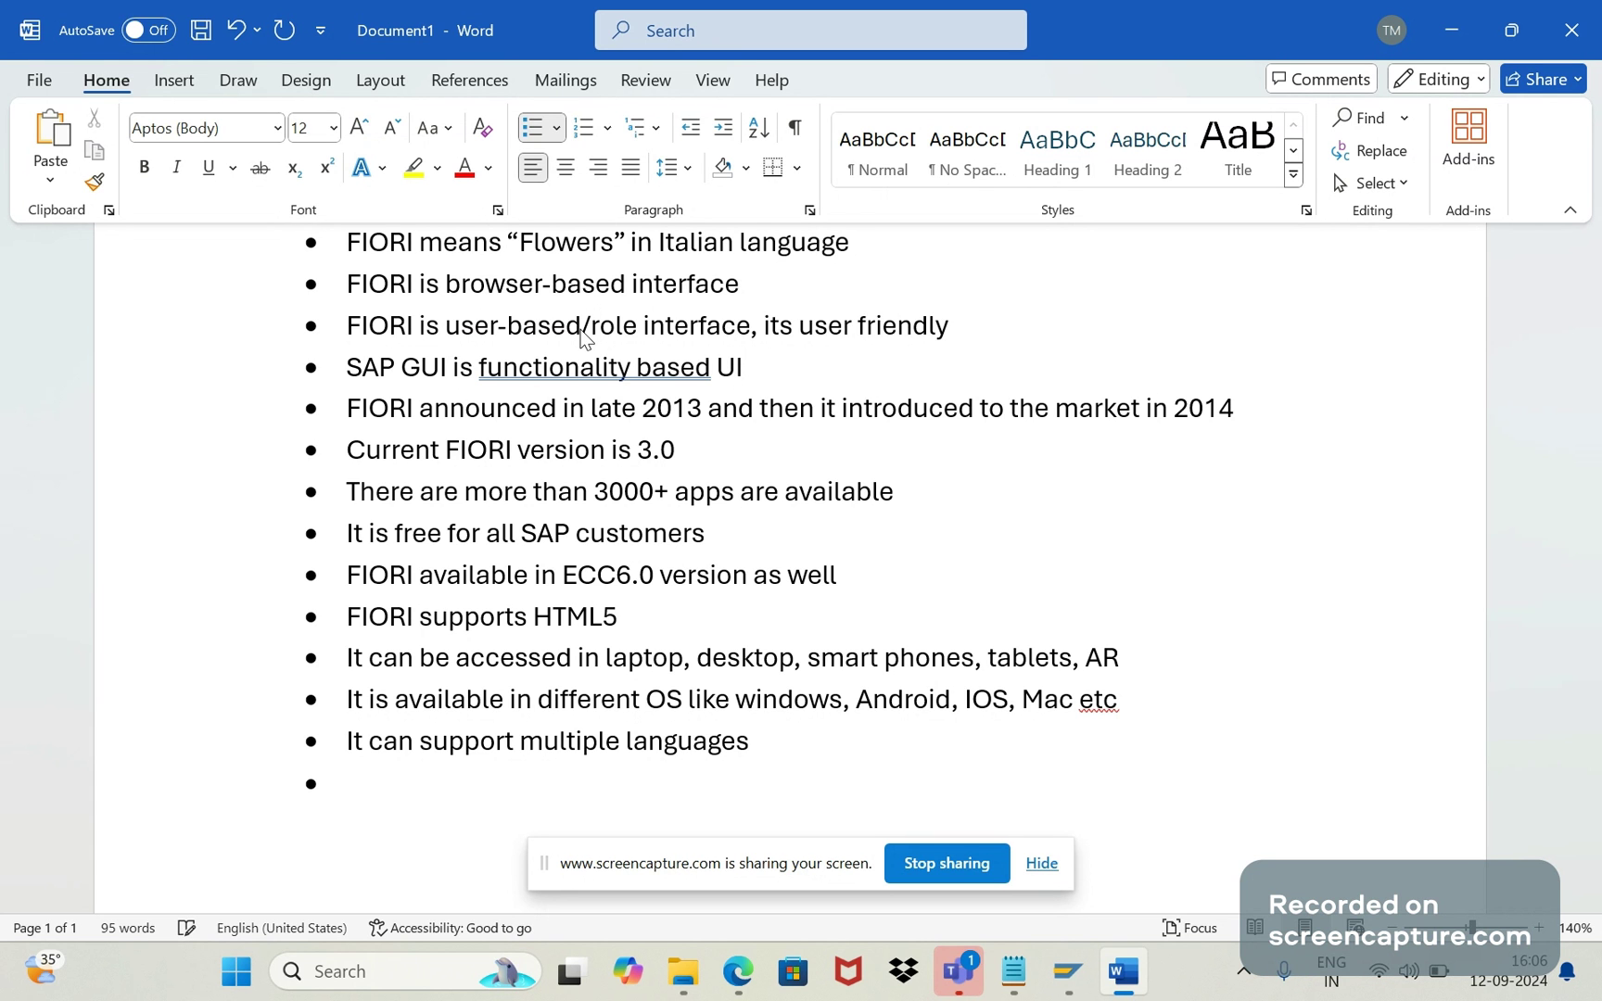
text(baseed)
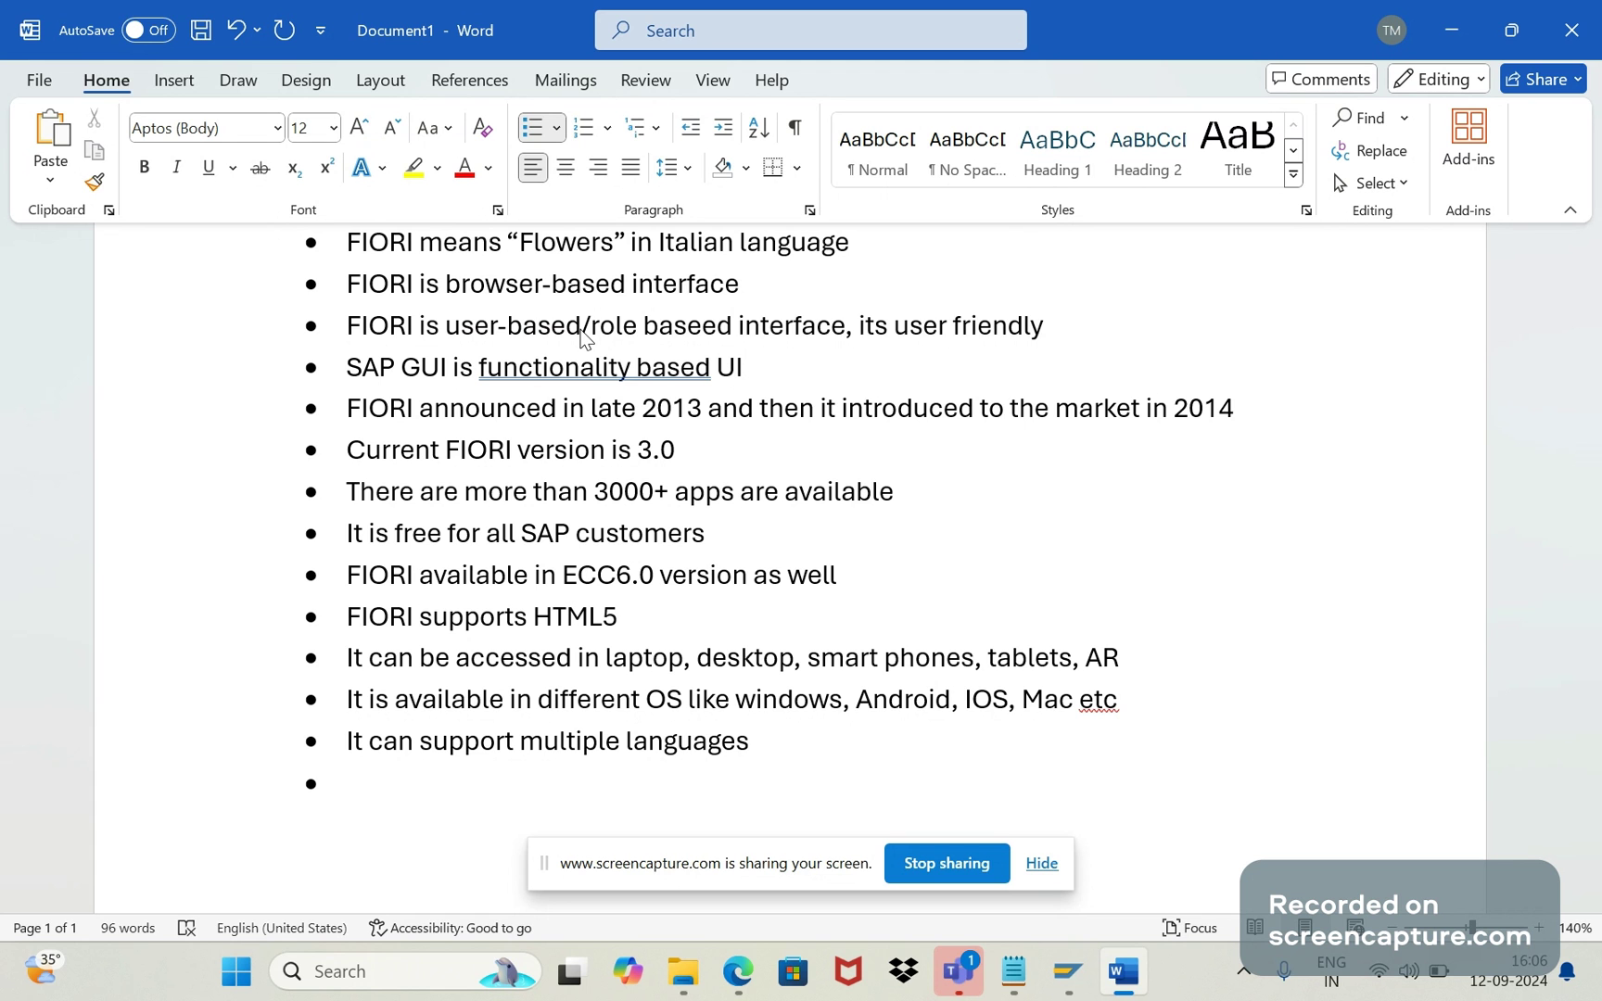
key(BackSpace)
key(BackSpace)
text(d)
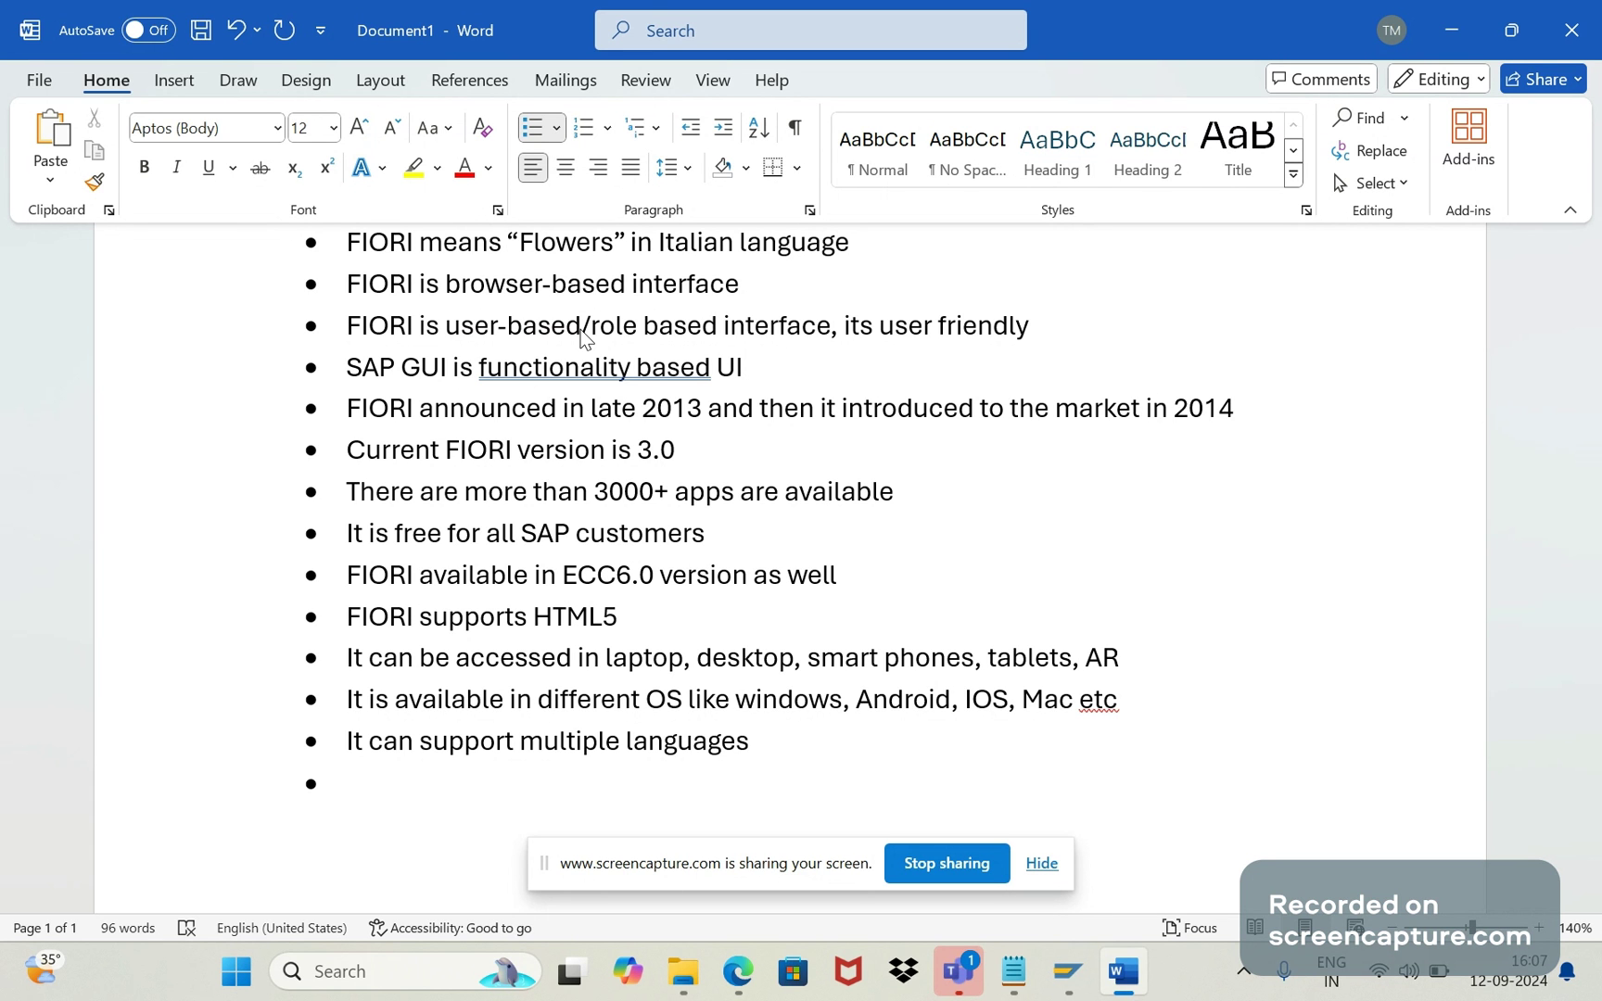
right_click(575, 375)
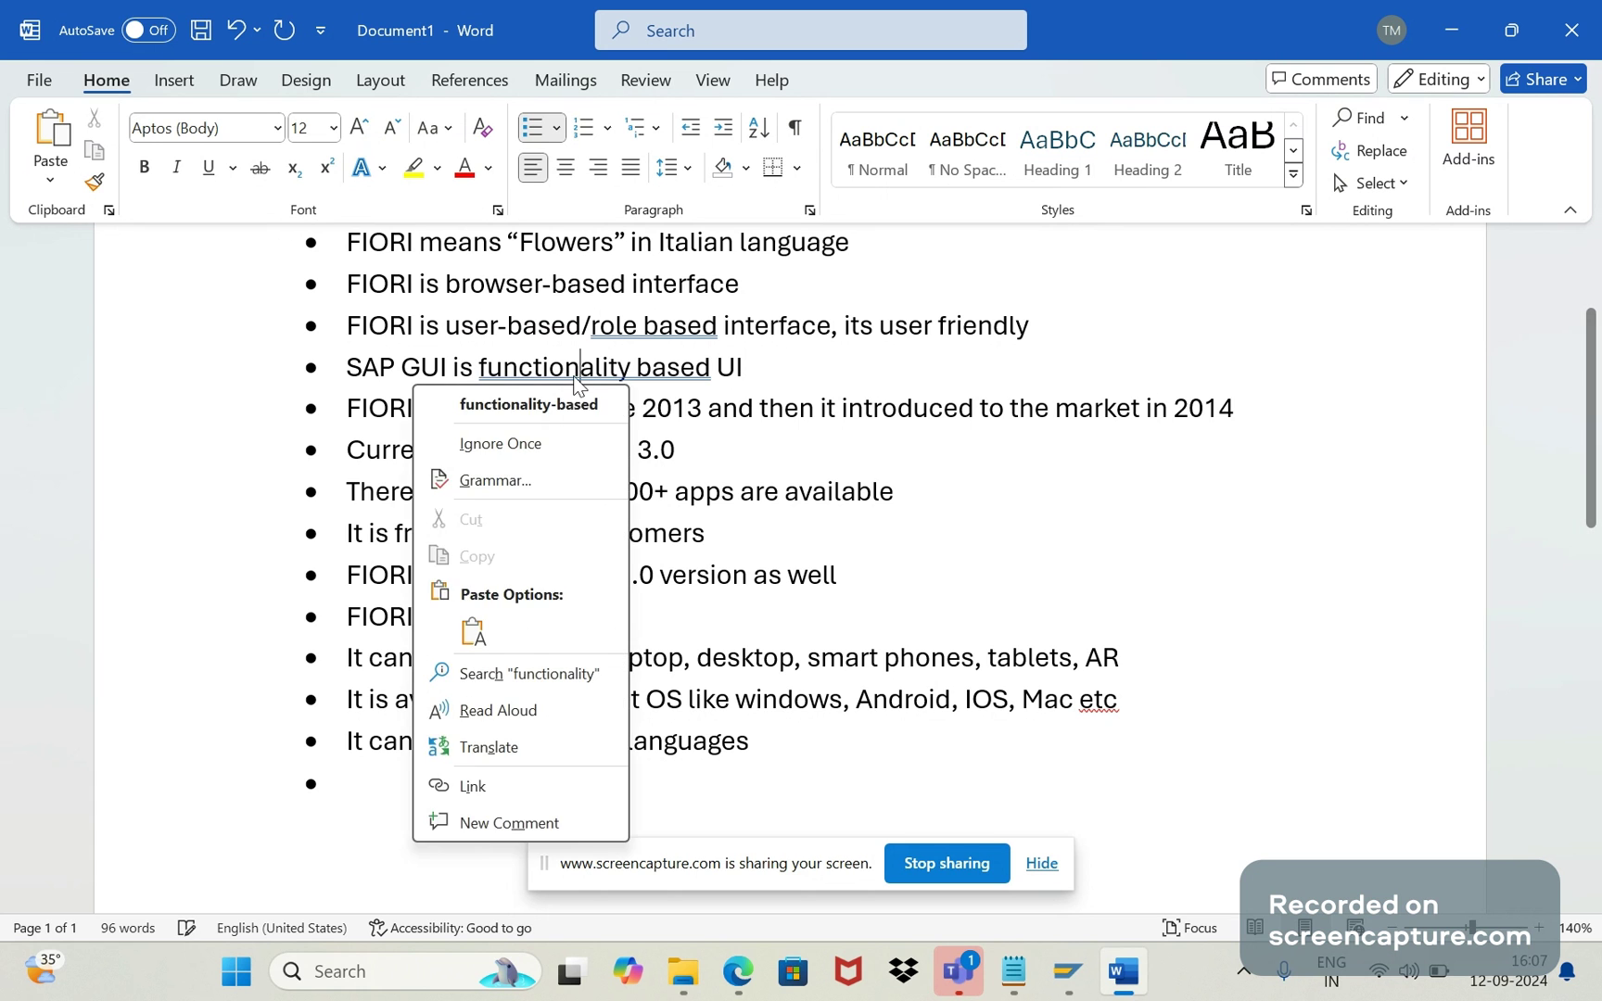
click(565, 403)
click(408, 780)
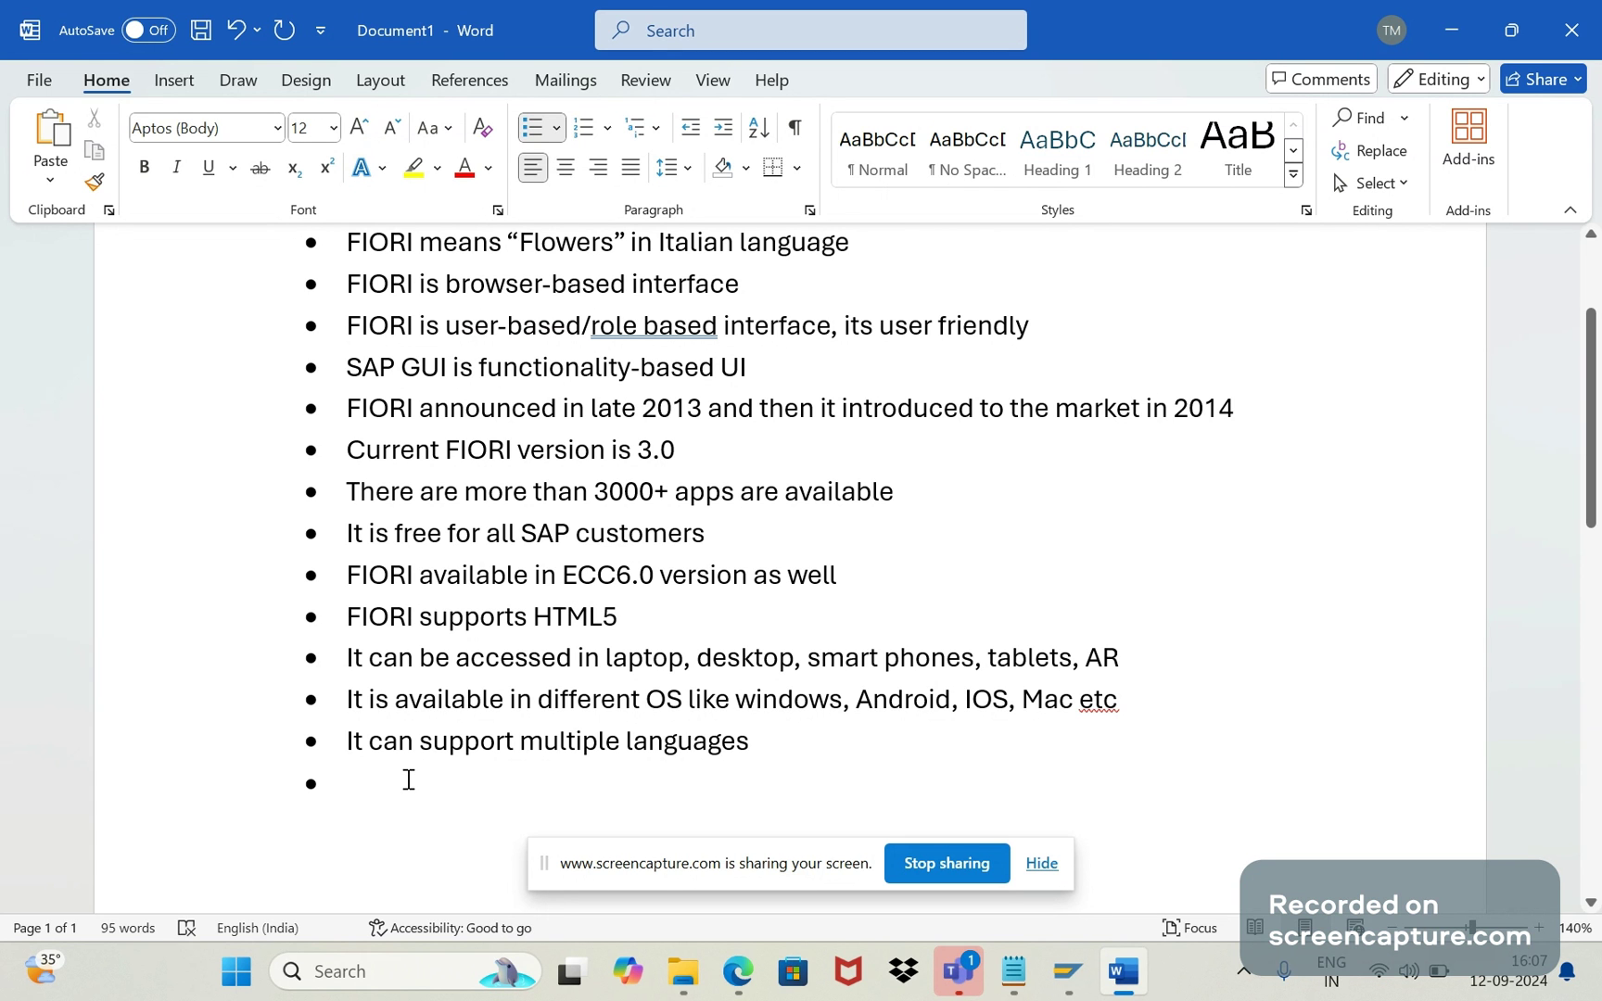
Add the bullet 'Two ways to log into SAP FIORI launch pads' with an indented line below
text(Two ways)
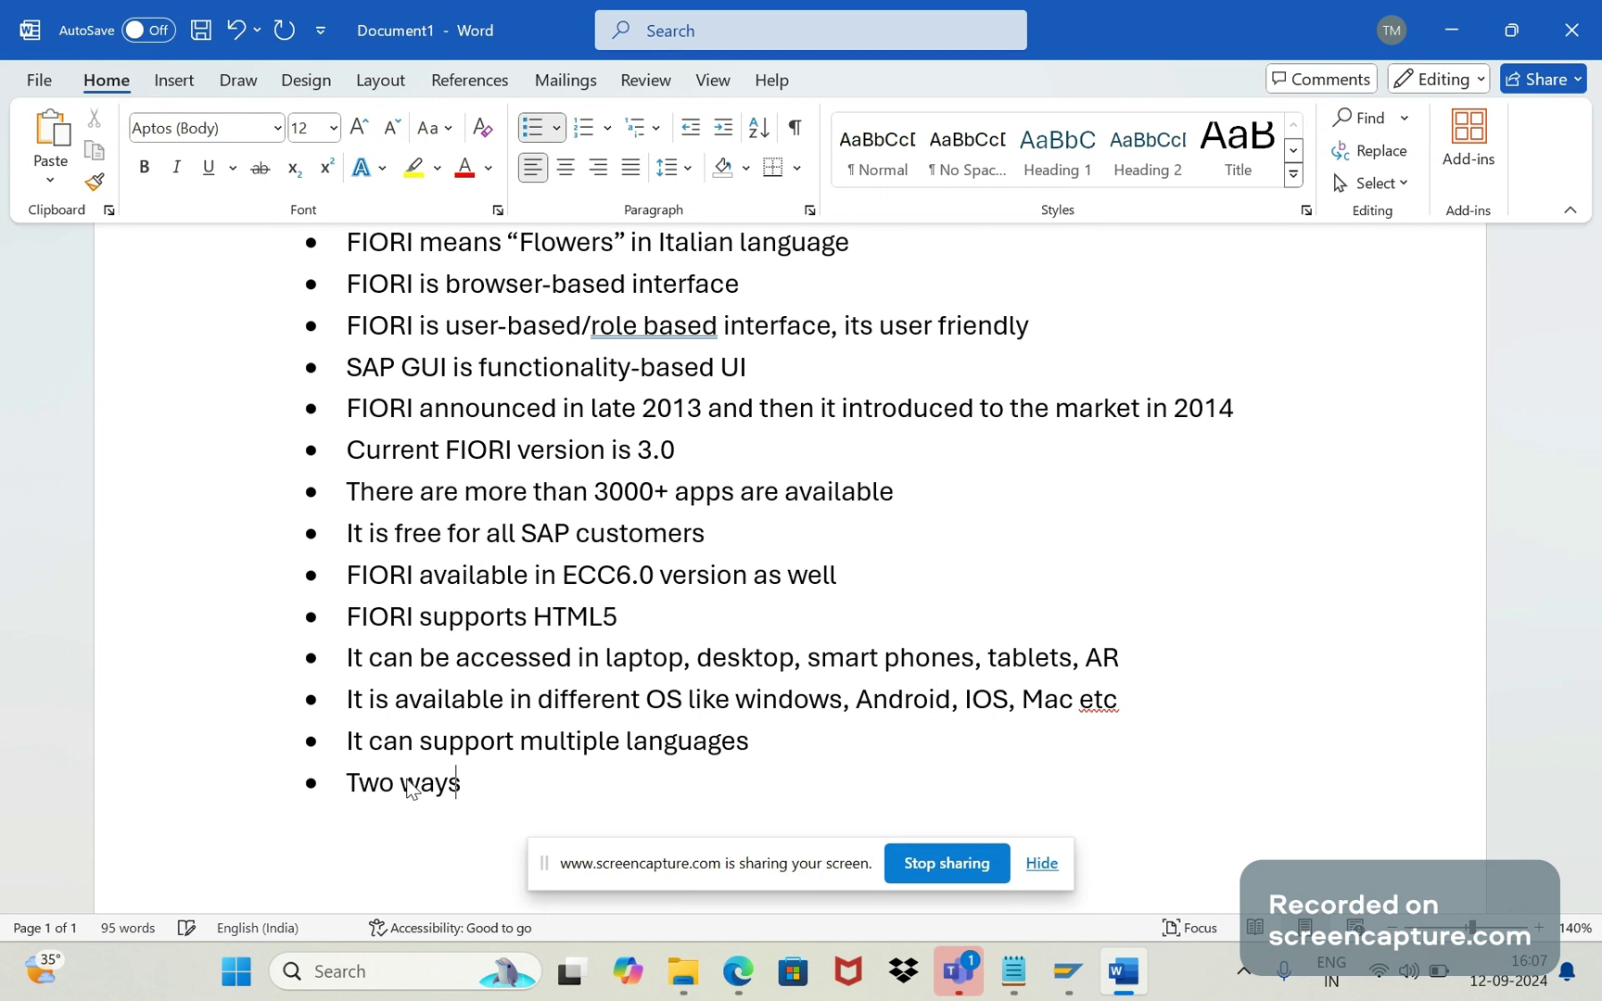
text( to log into SAP )
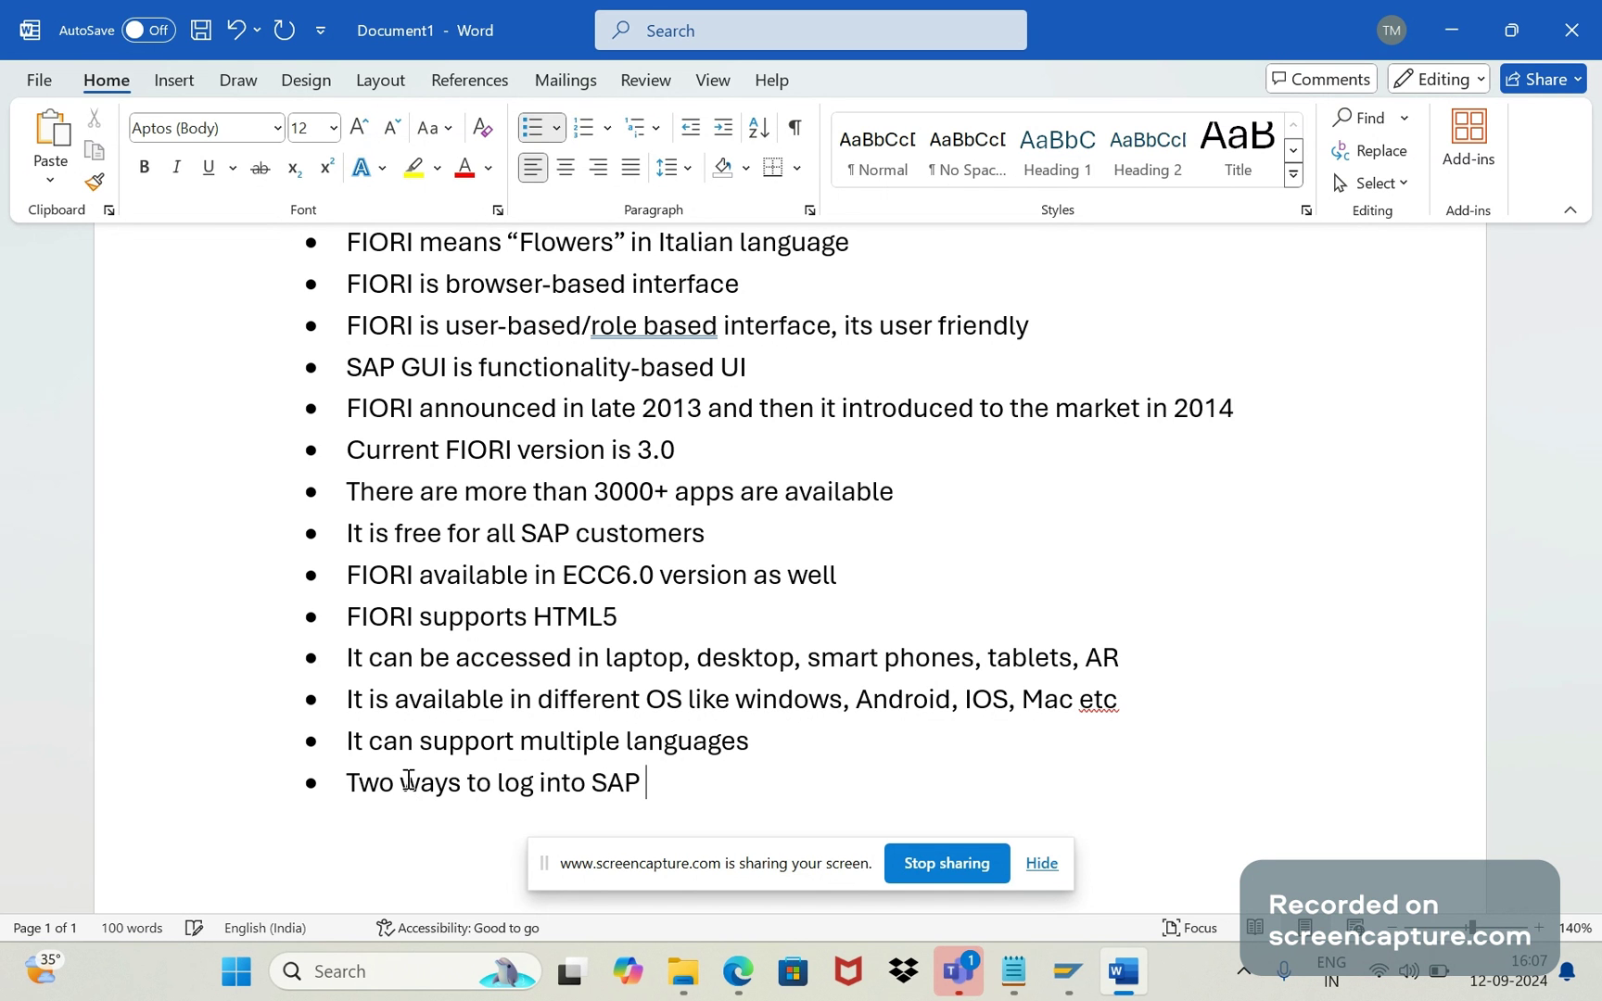
text(FIORI laun)
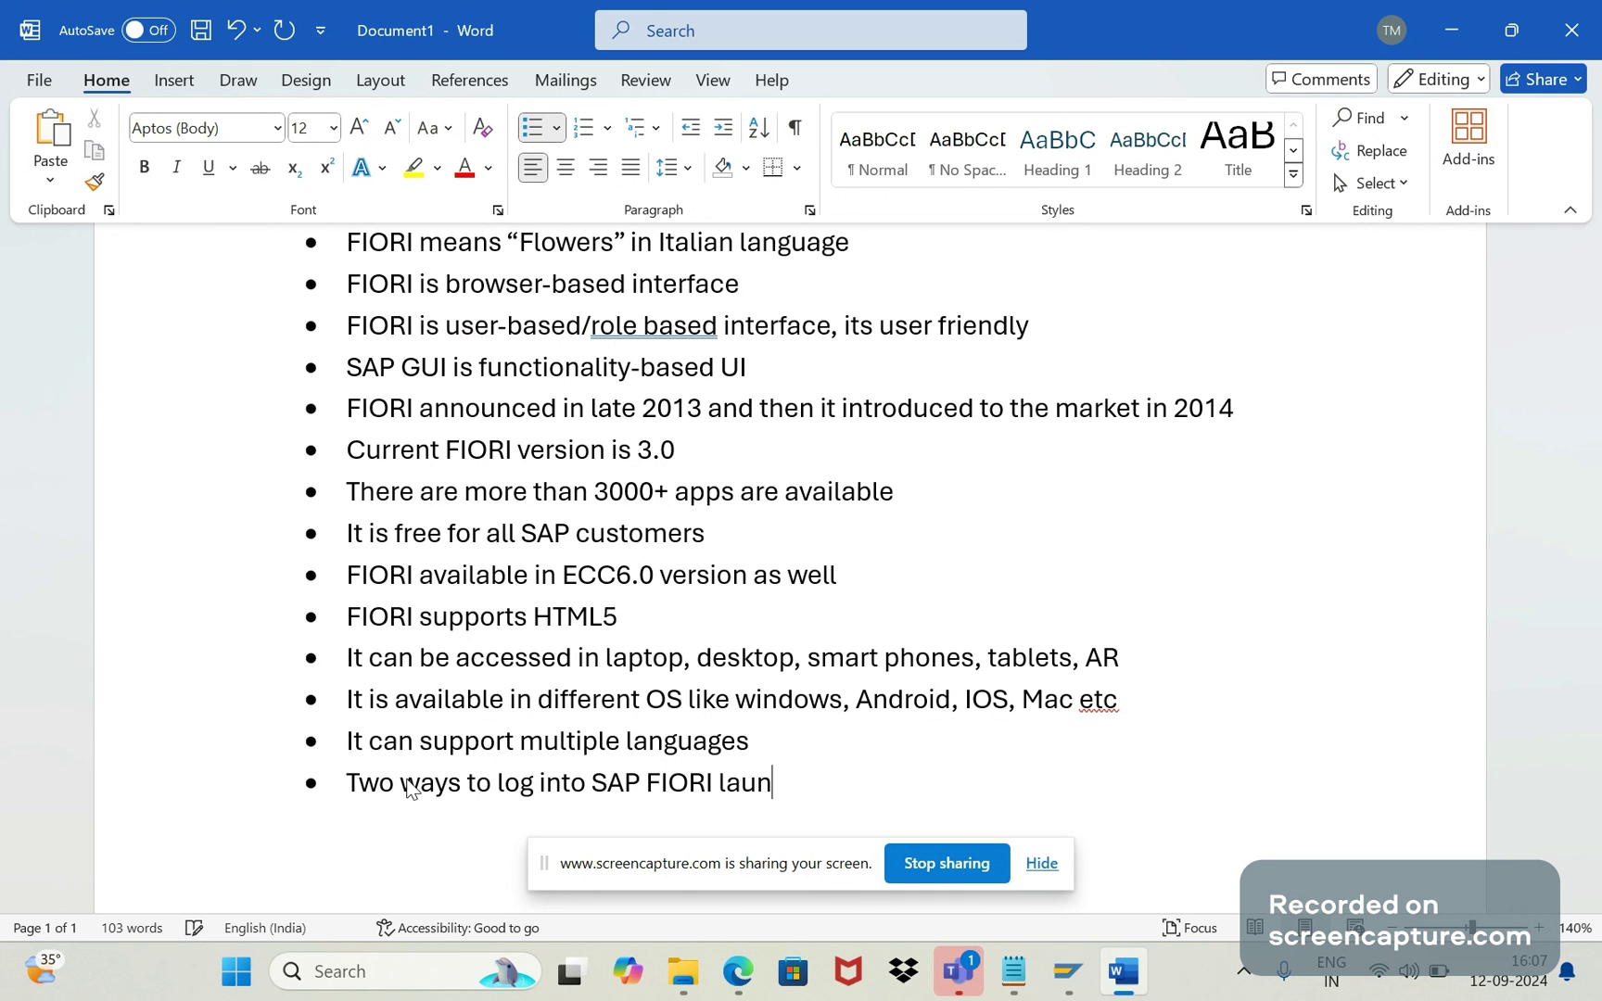
text(chp)
key(BackSpace)
text(pad)
text(s)
key(Return)
key(Tab)
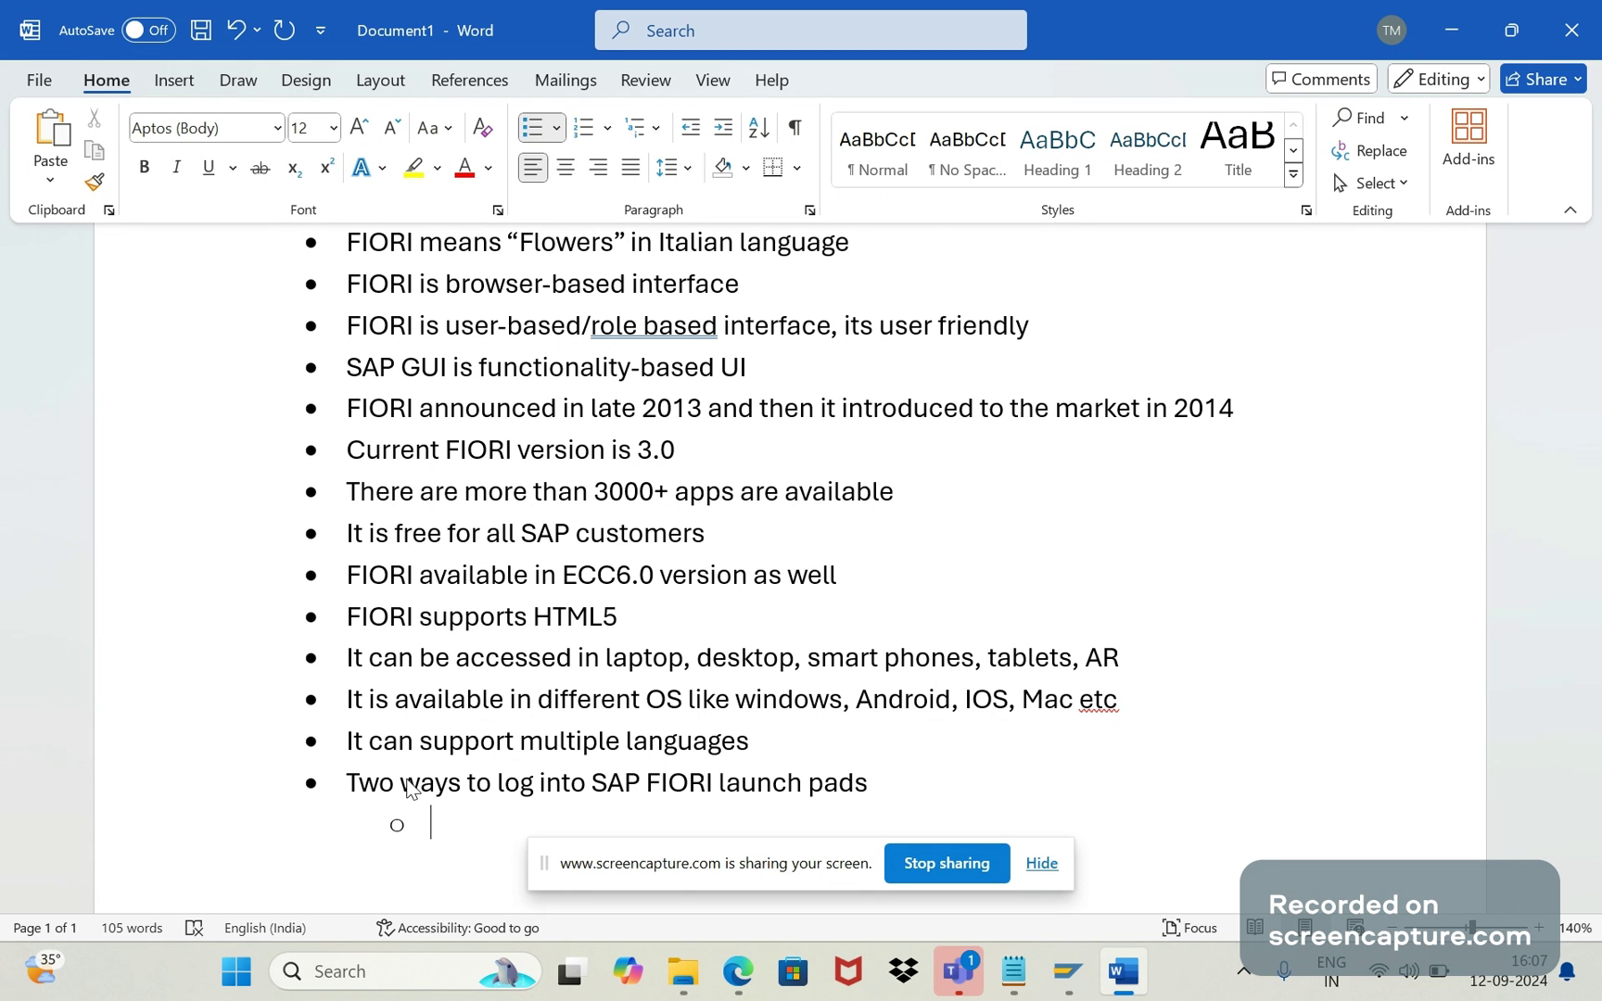
Type the sub-bullet 'through the browswer', then end the list with an empty unbulleted line
text(through th e)
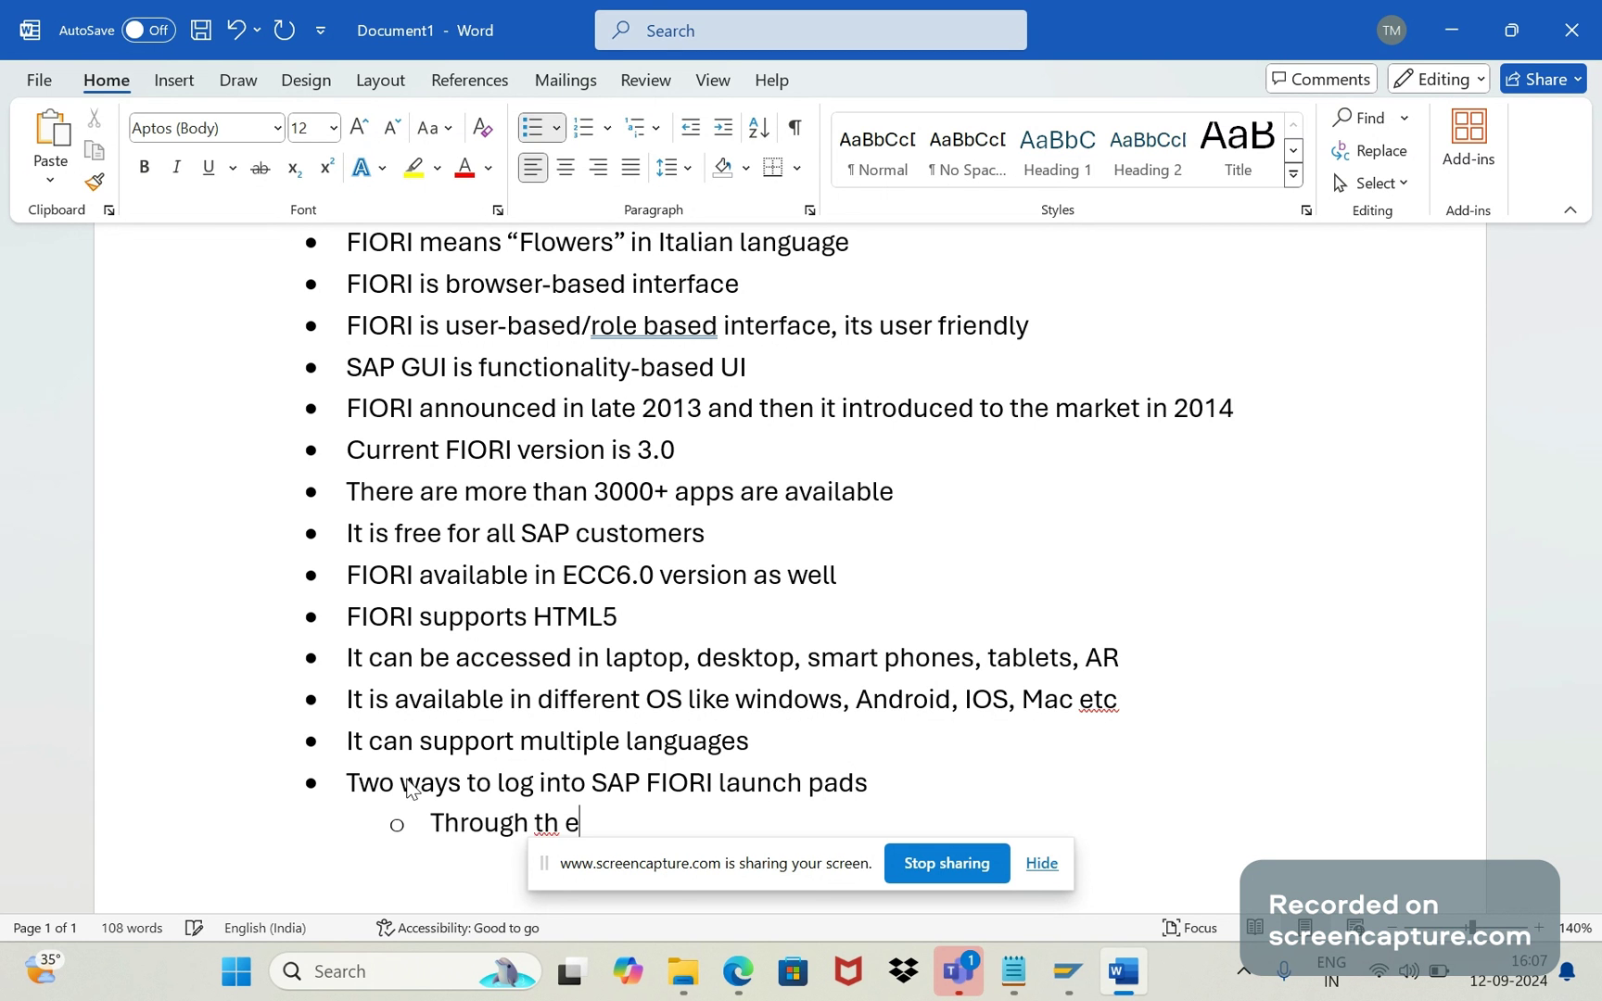
key(BackSpace)
key(BackSpace)
text(e rb)
key(BackSpace)
key(Right)
text(rowswer)
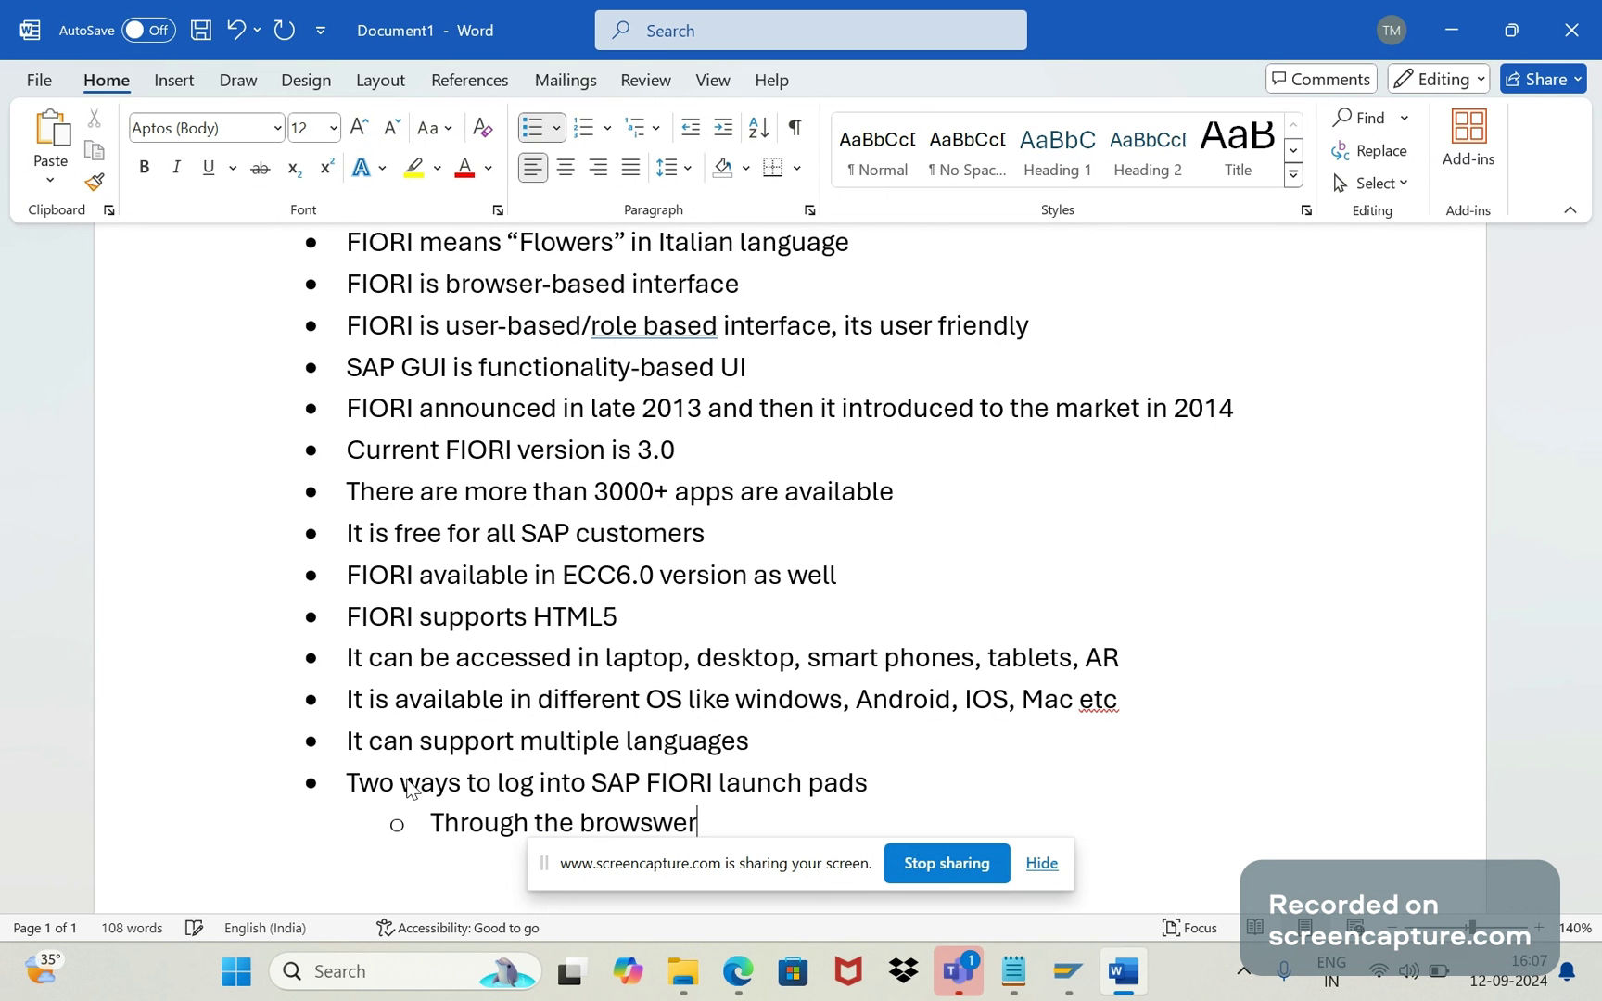
key(Return)
key(shift+Tab)
key(Return)
key(Return)
key(Return)
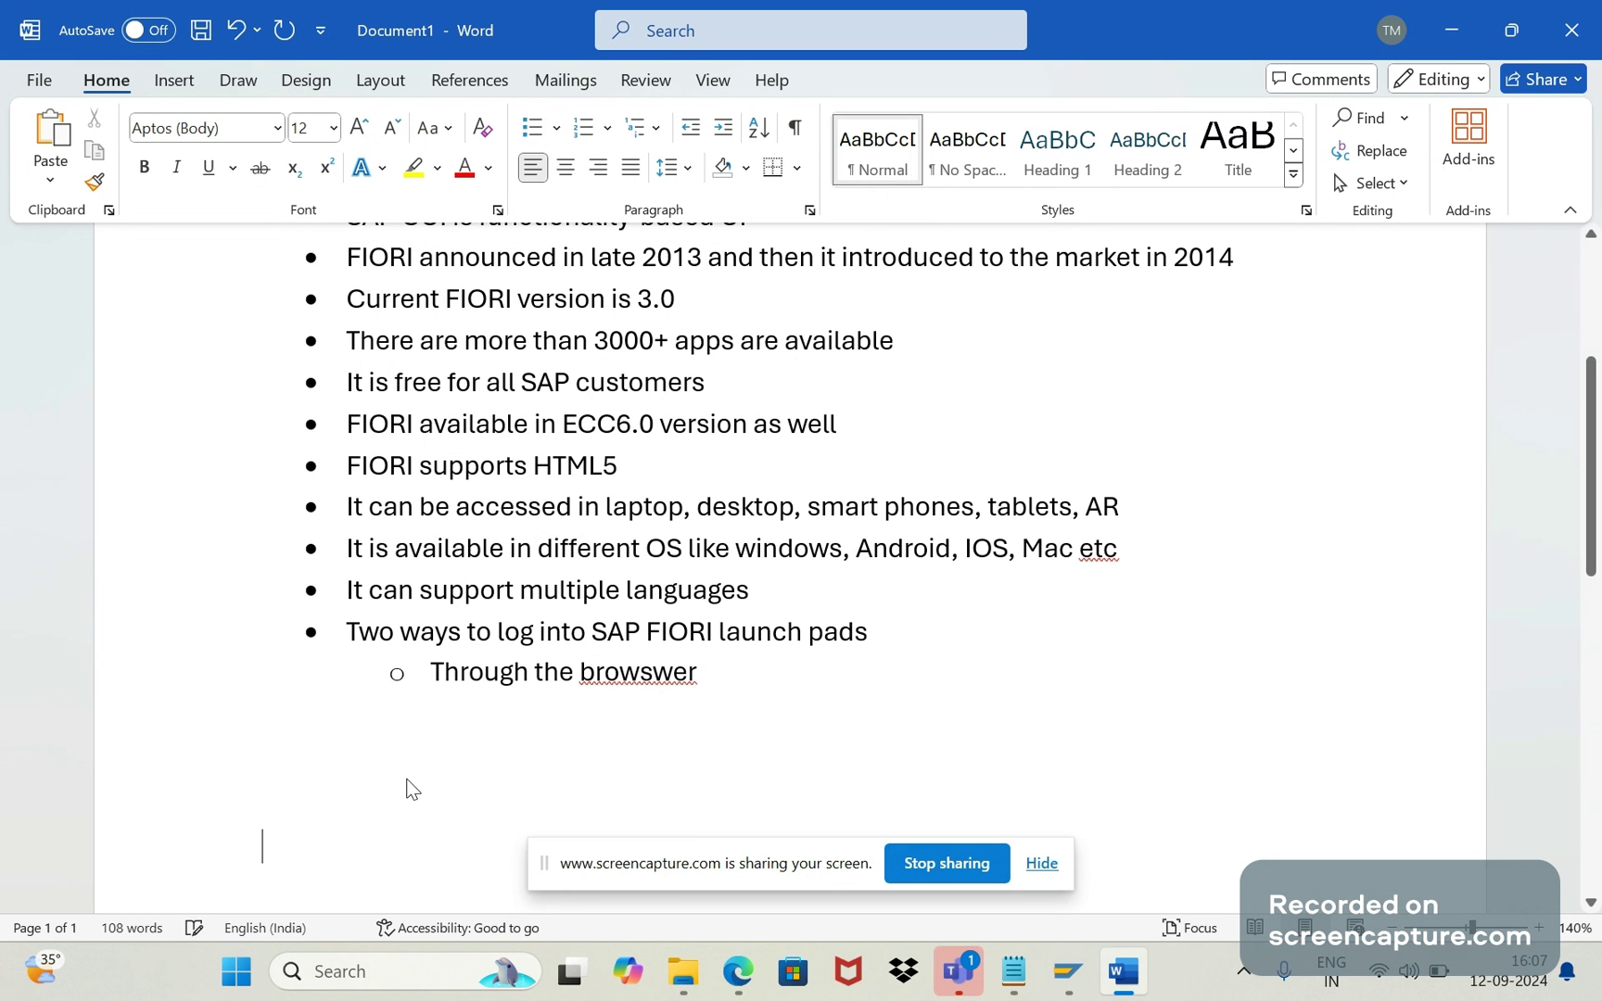
Correct 'browswer' to 'browser' and add the sub-bullet 'tcode /N/UI2/FLP'
click(659, 675)
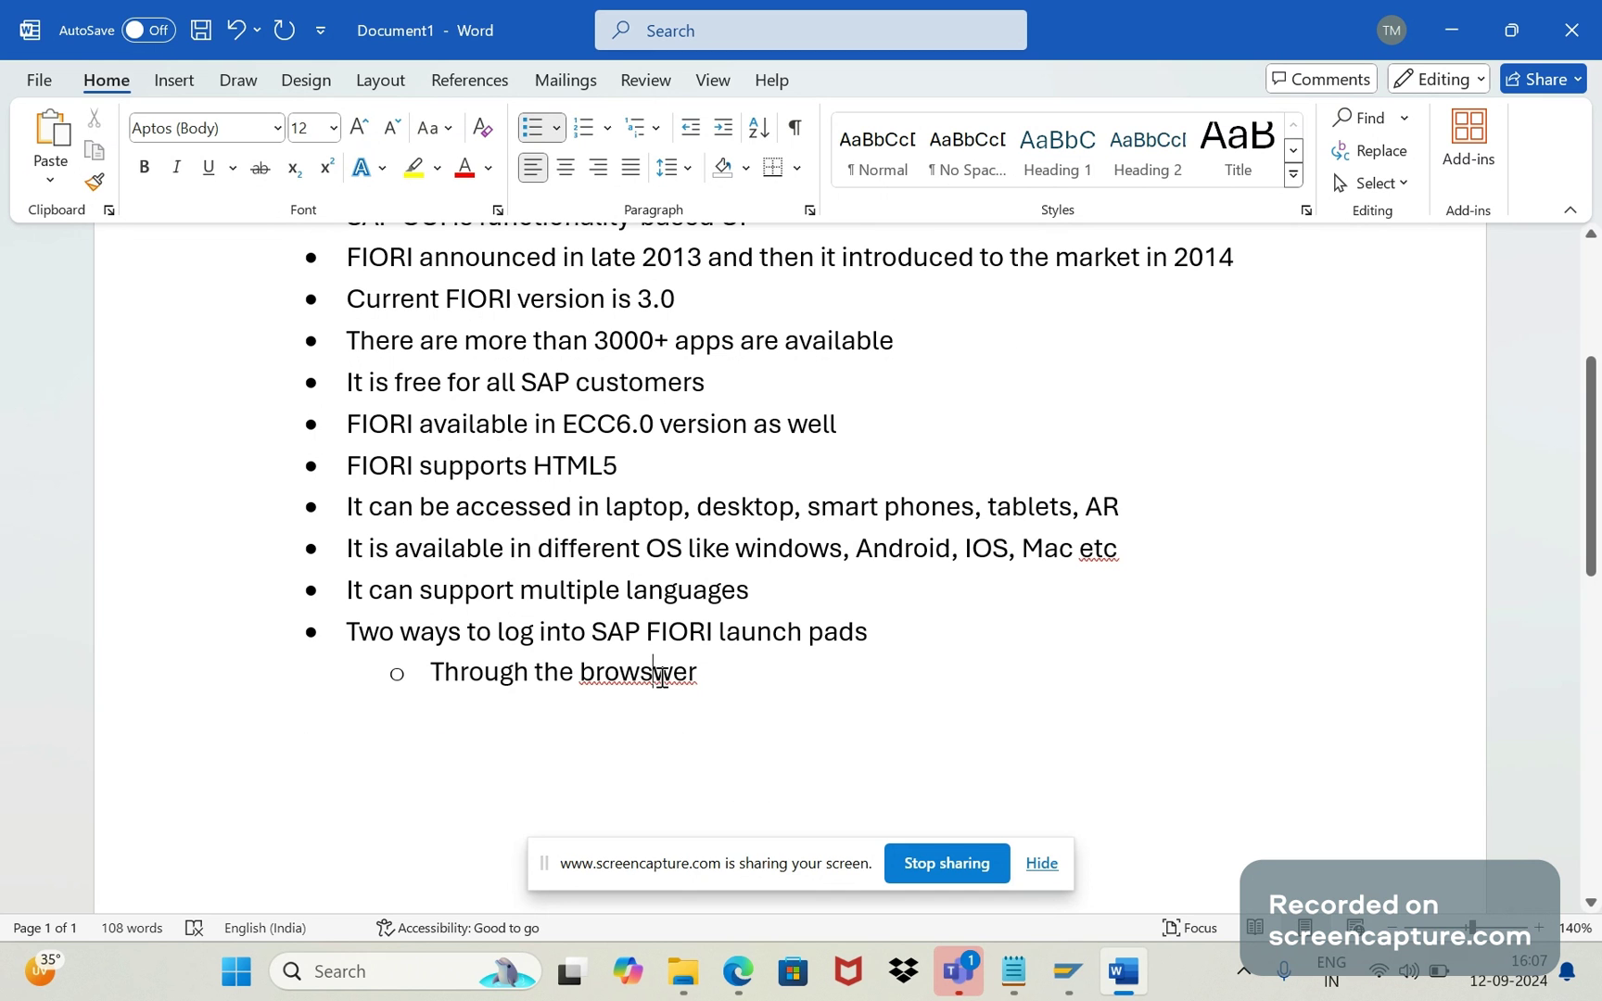
key(Delete)
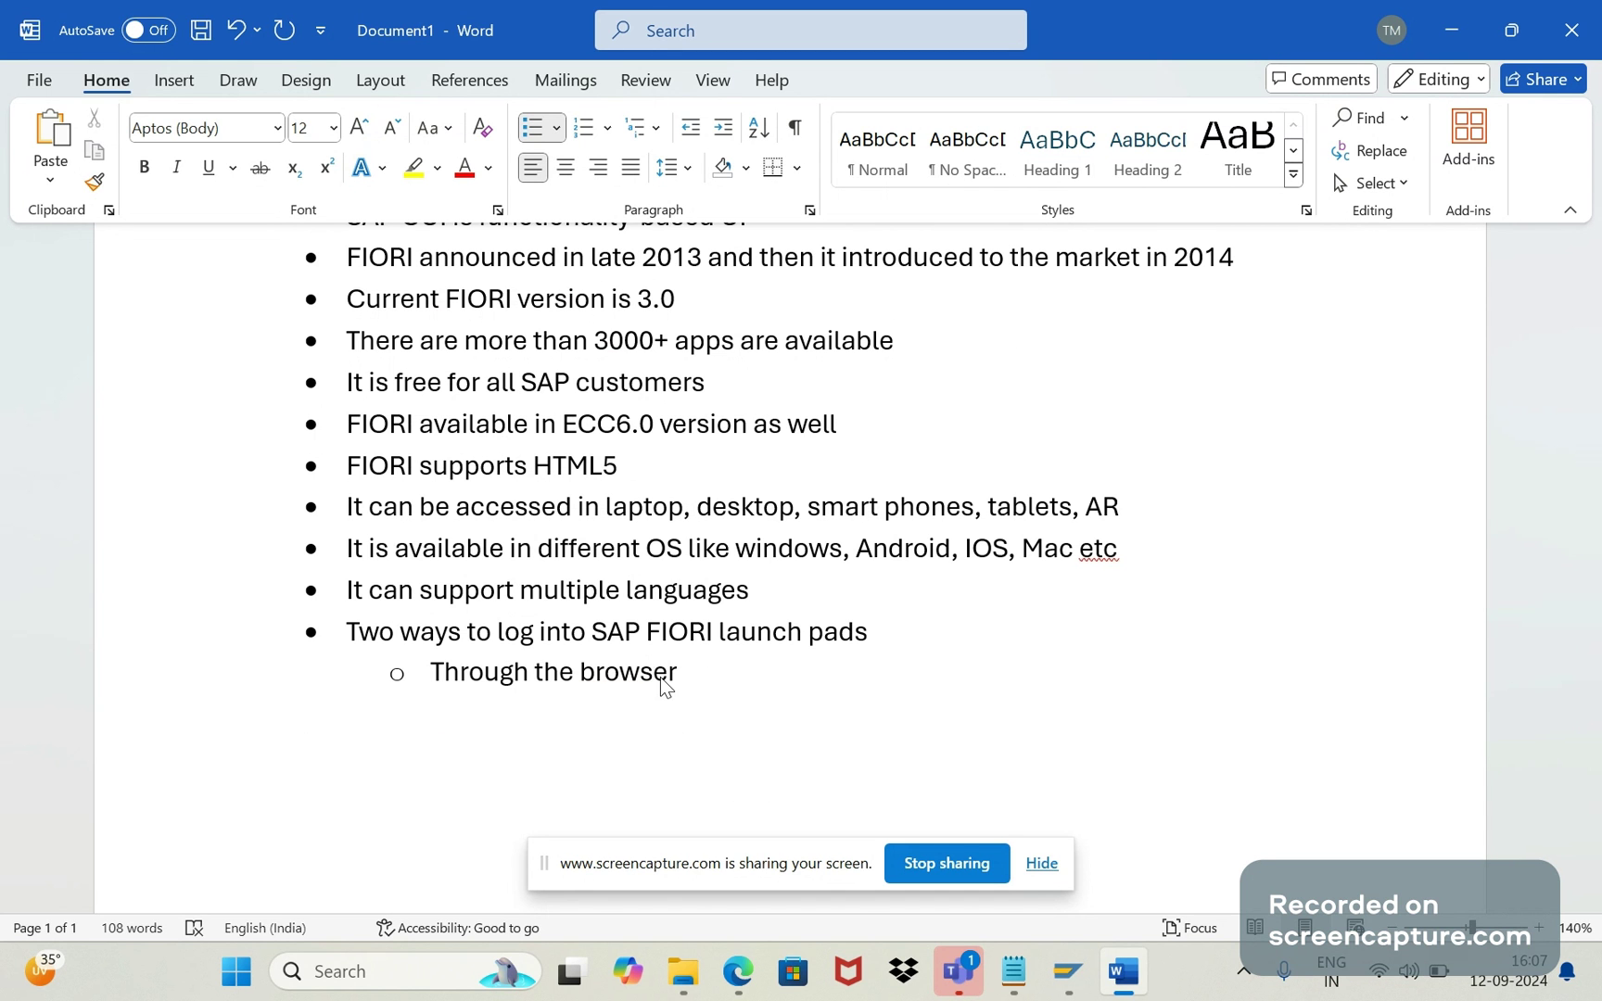
click(729, 678)
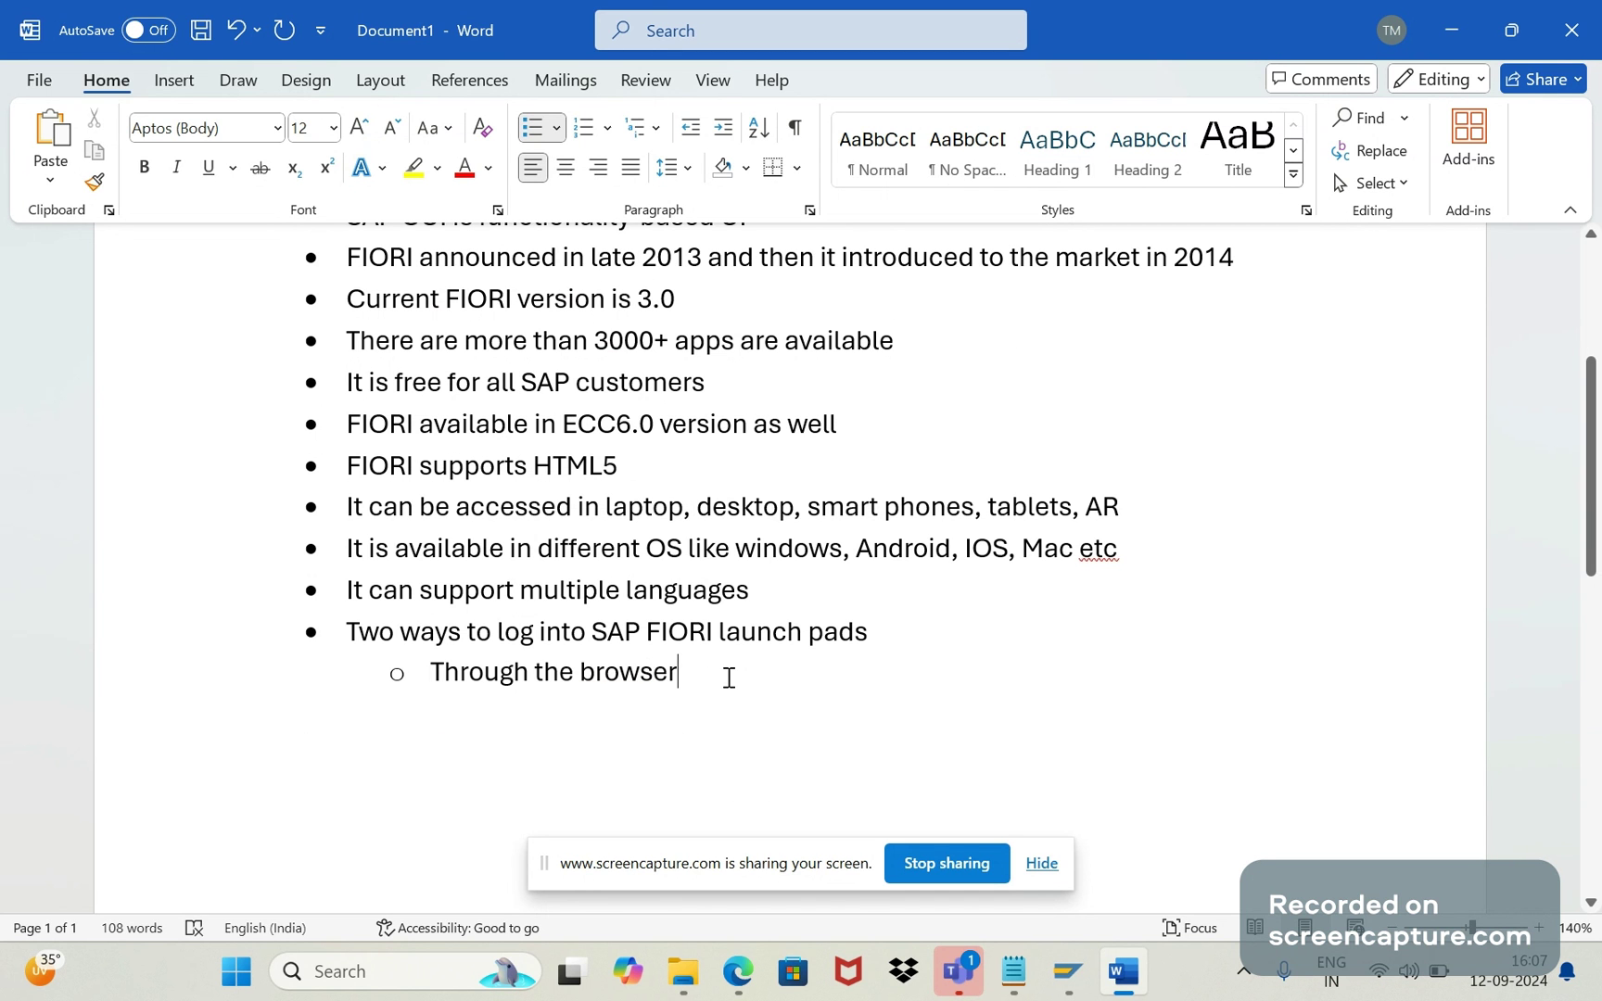
key(Return)
text(tcod)
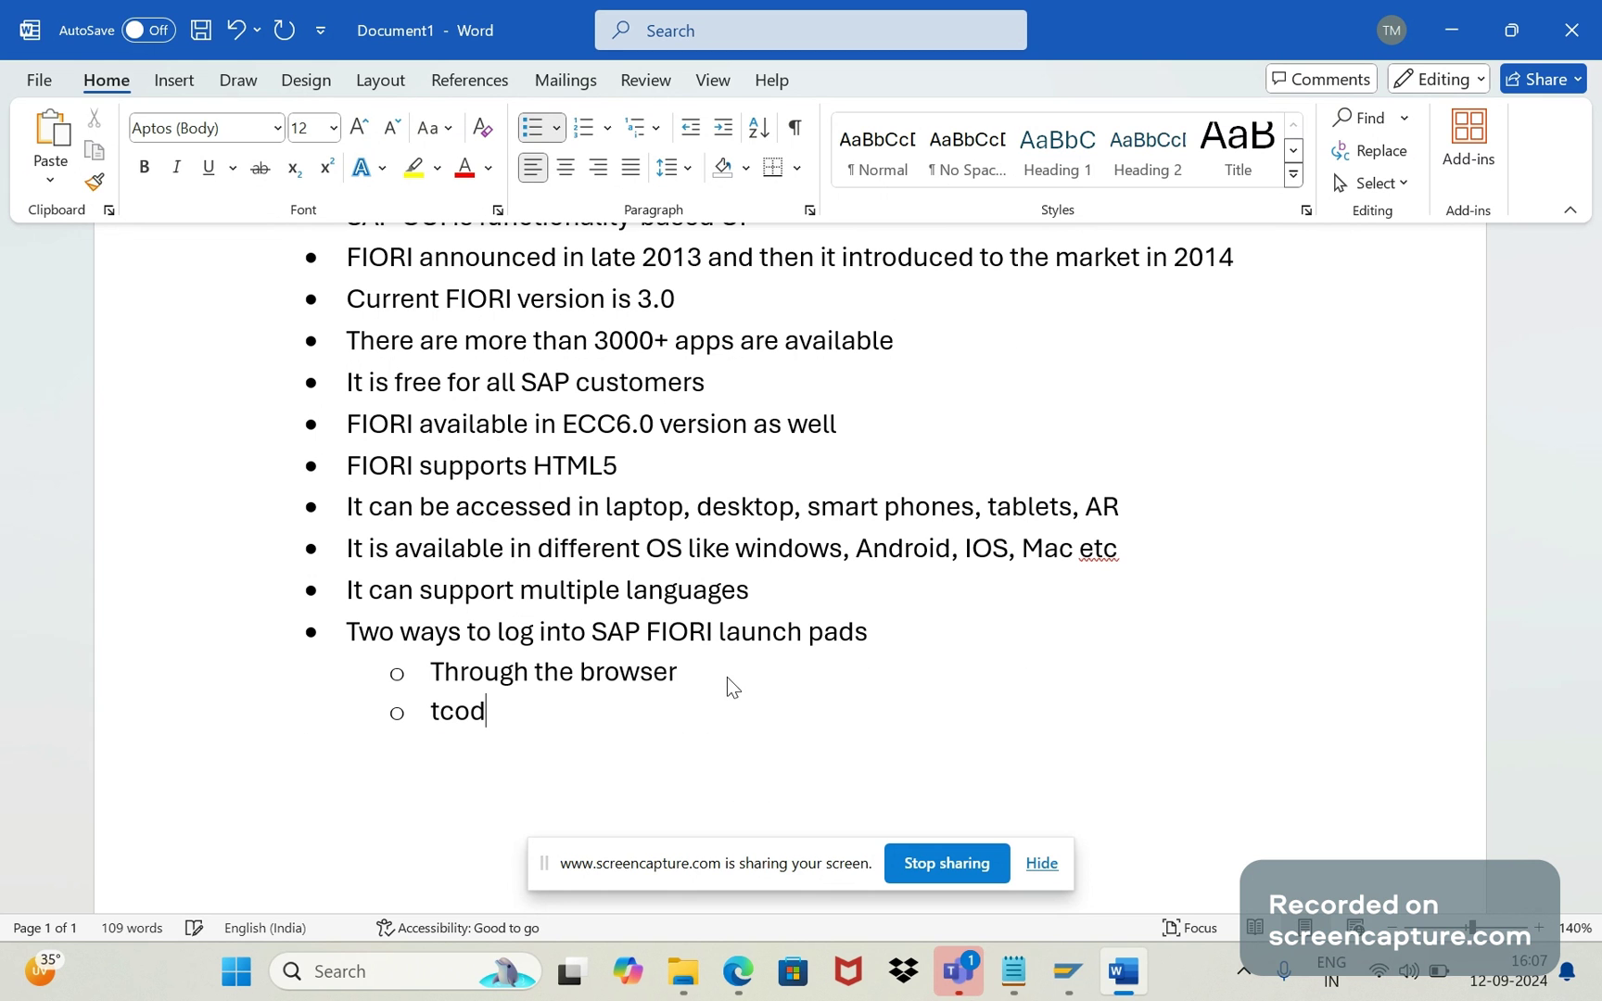
text(e /N)
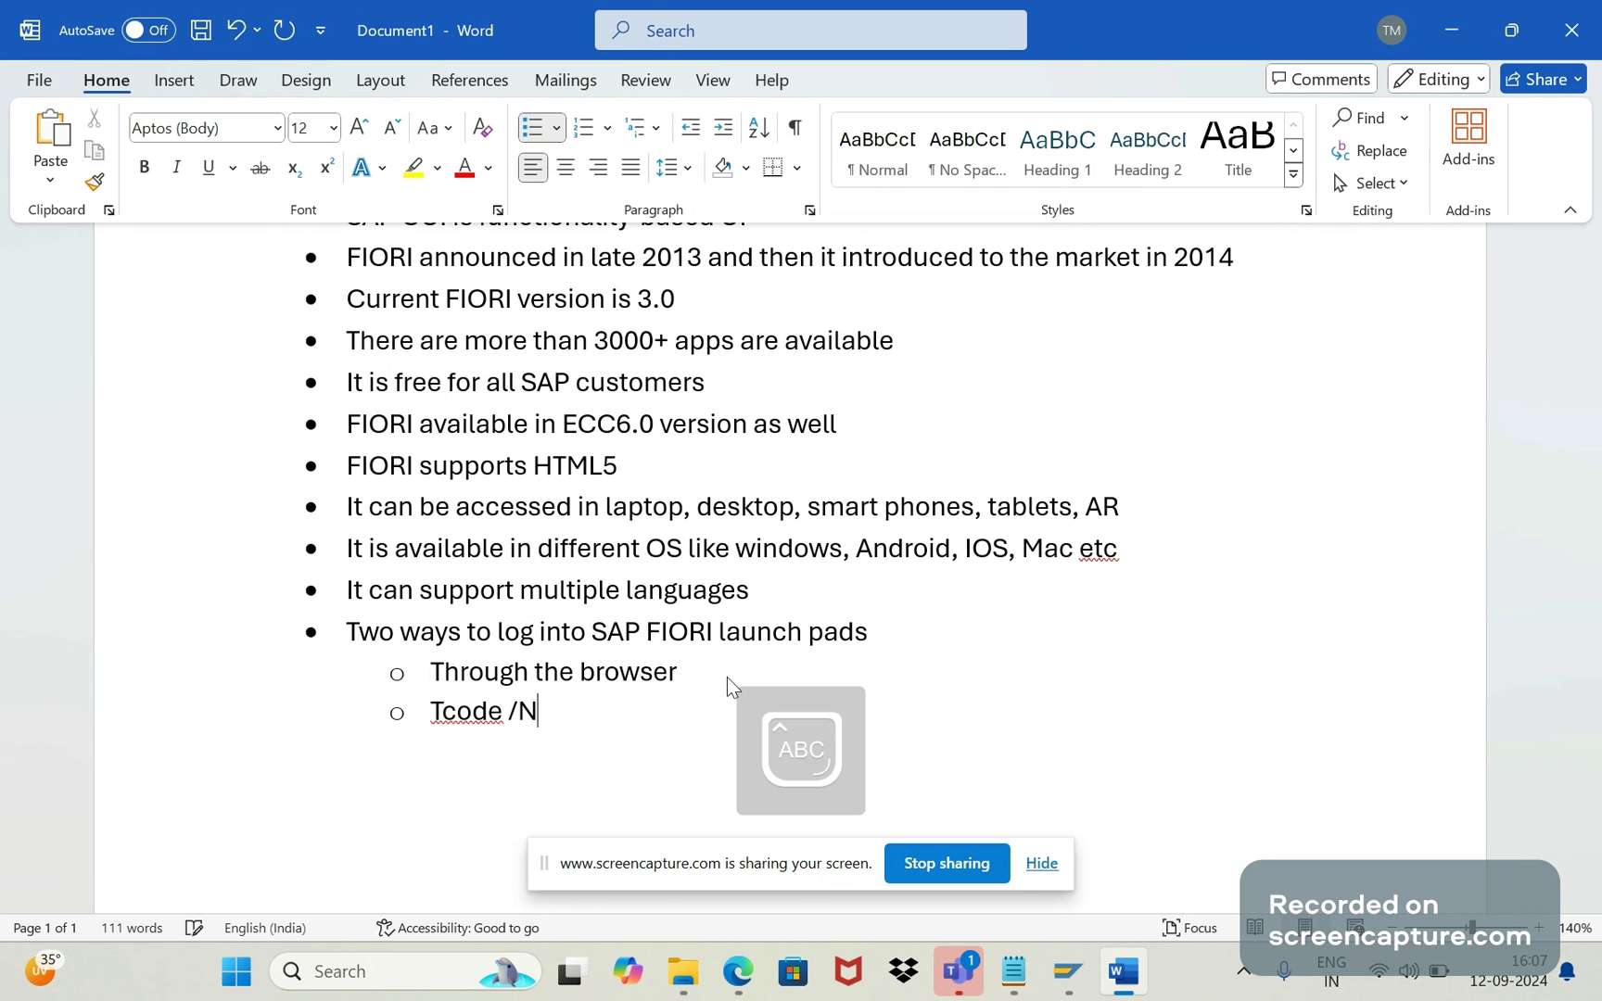
text(/UI)
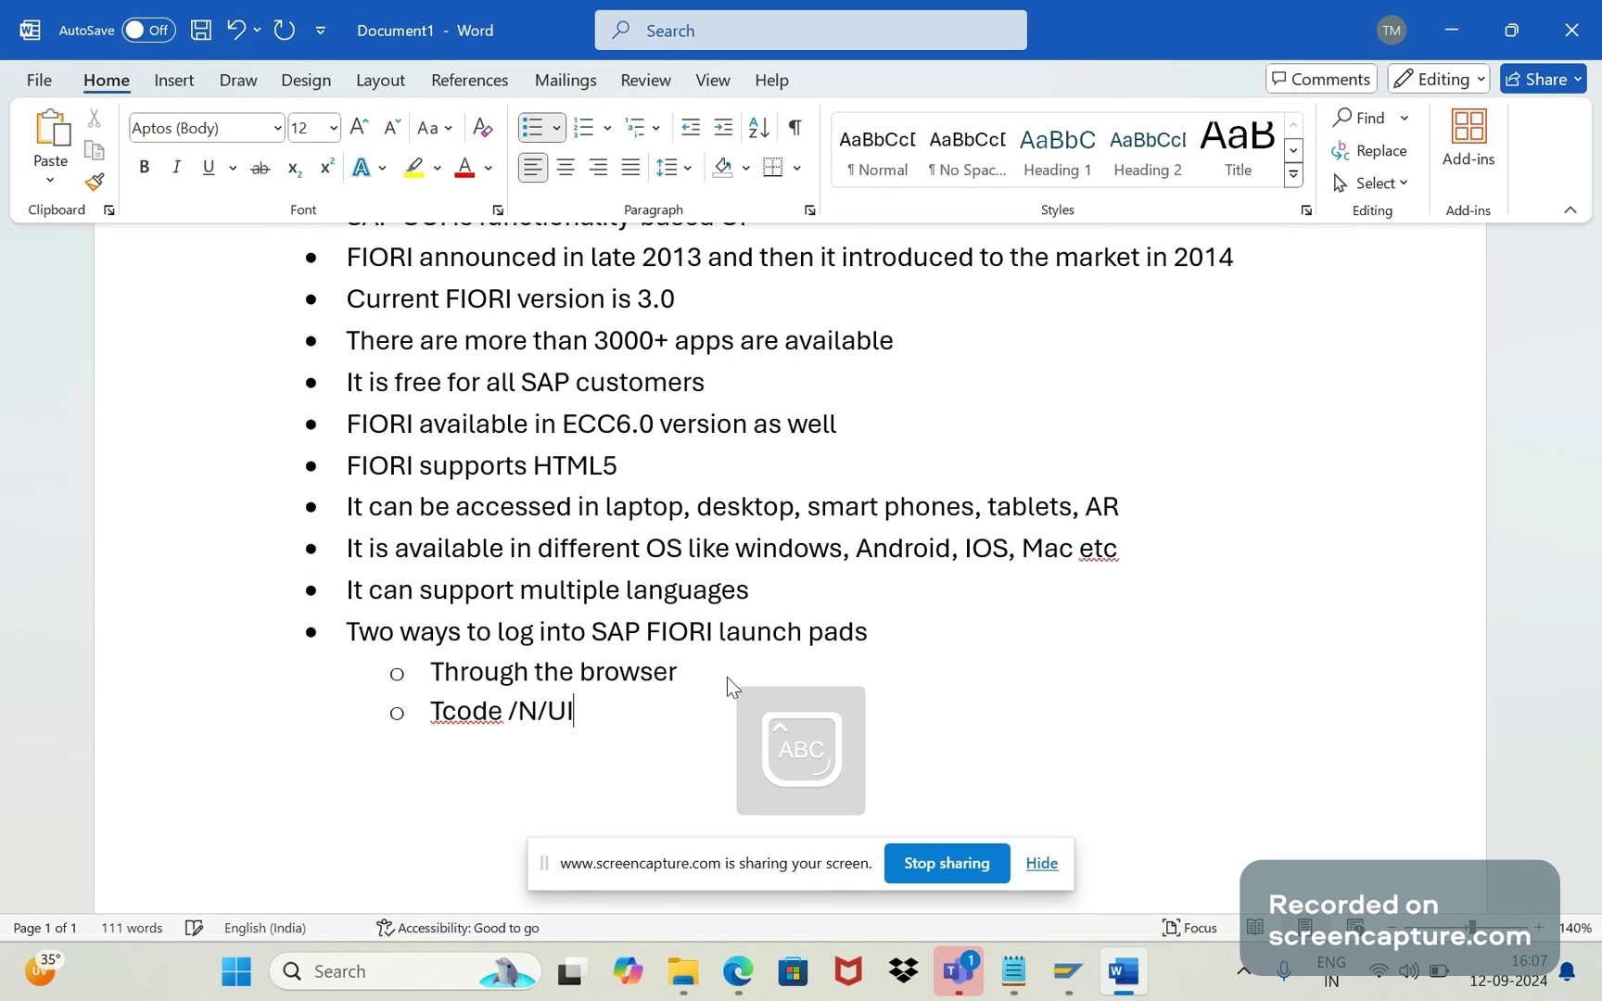
text(2/F)
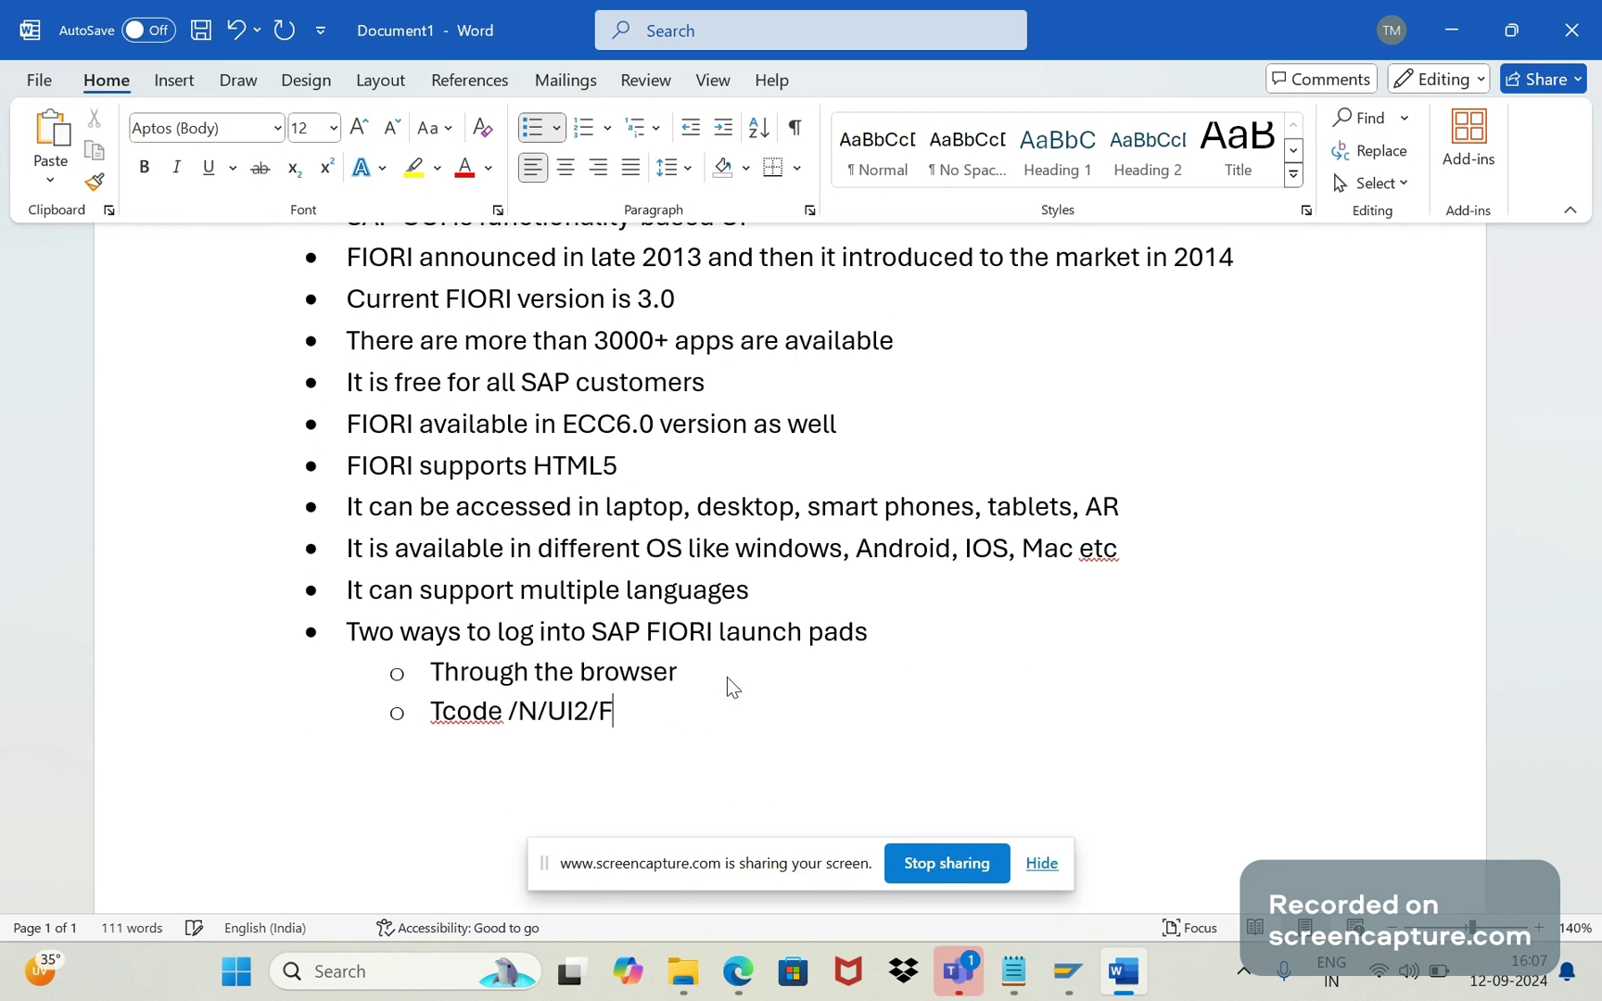
text(LP)
Try running /N/UIR/FLP in the SAP window and decline the broken-connection error details
mouse_move(1068, 970)
click(1138, 842)
click(81, 108)
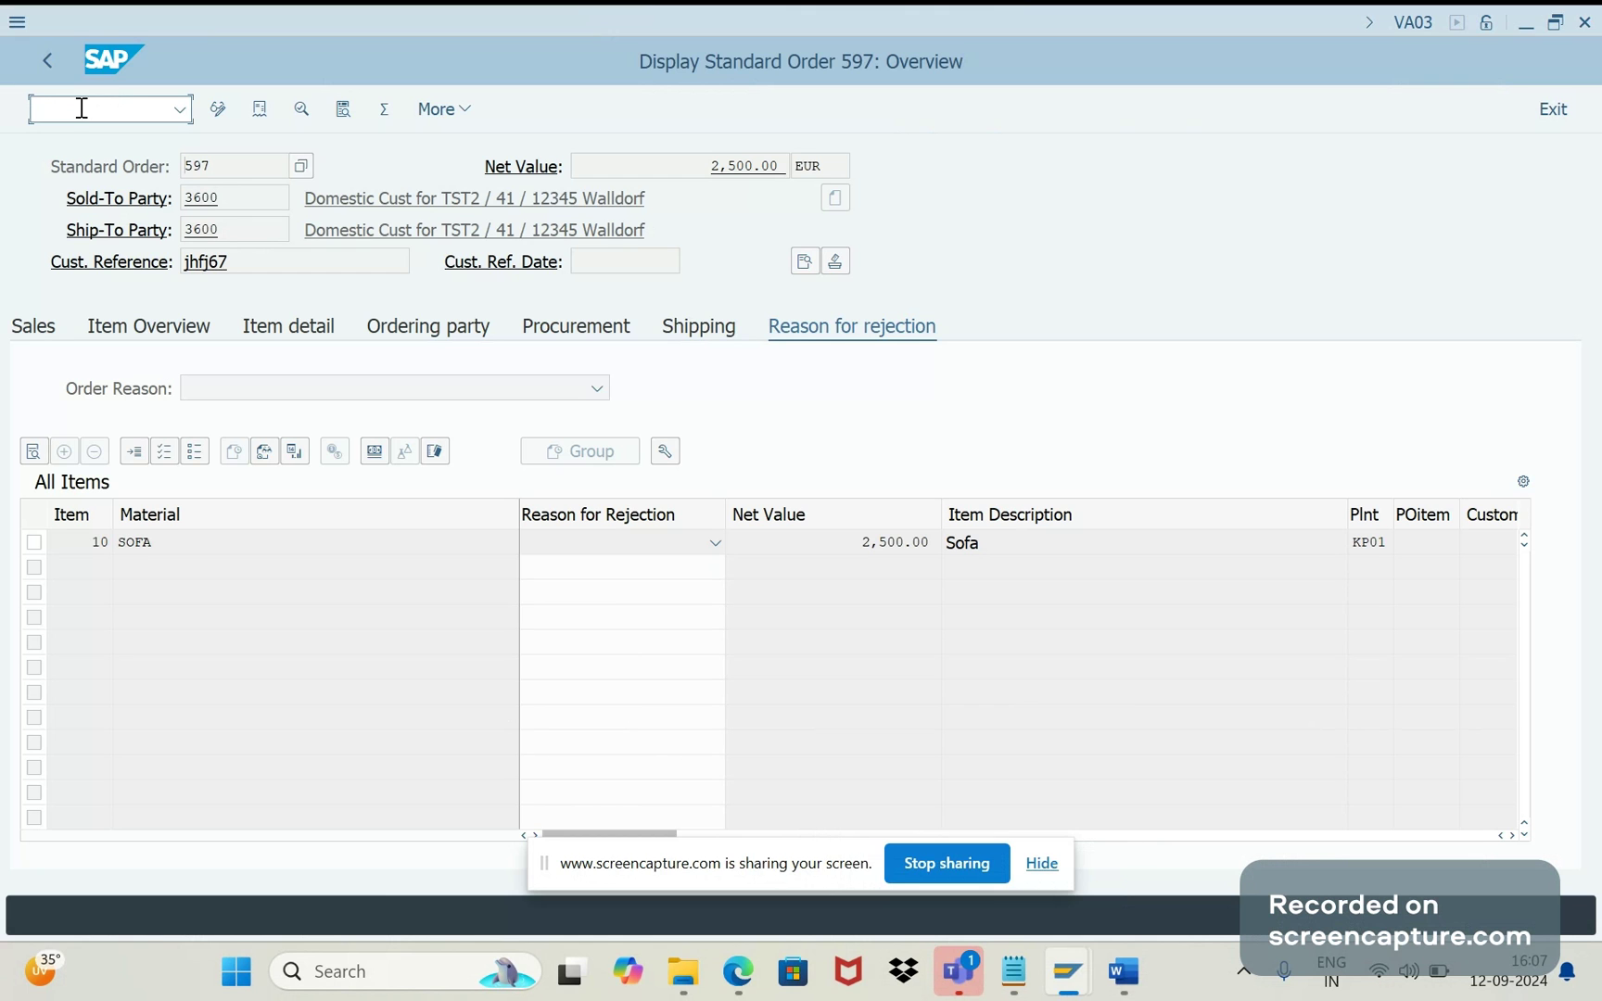
text(/N/UIR/FLP)
key(Return)
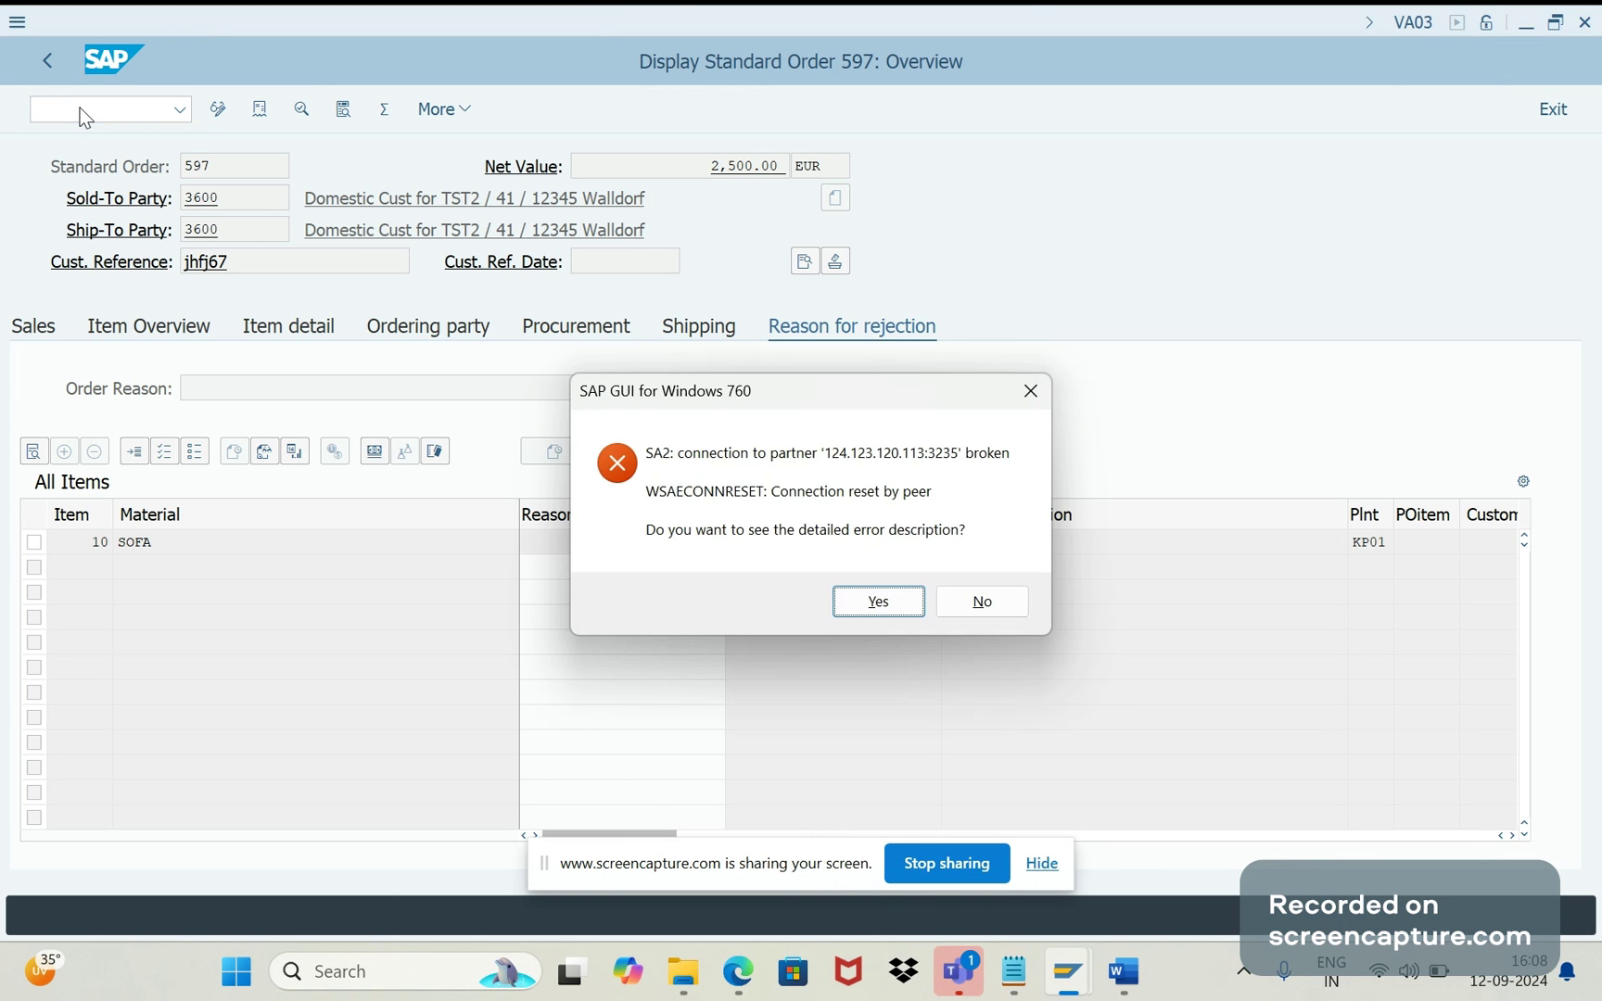
click(980, 600)
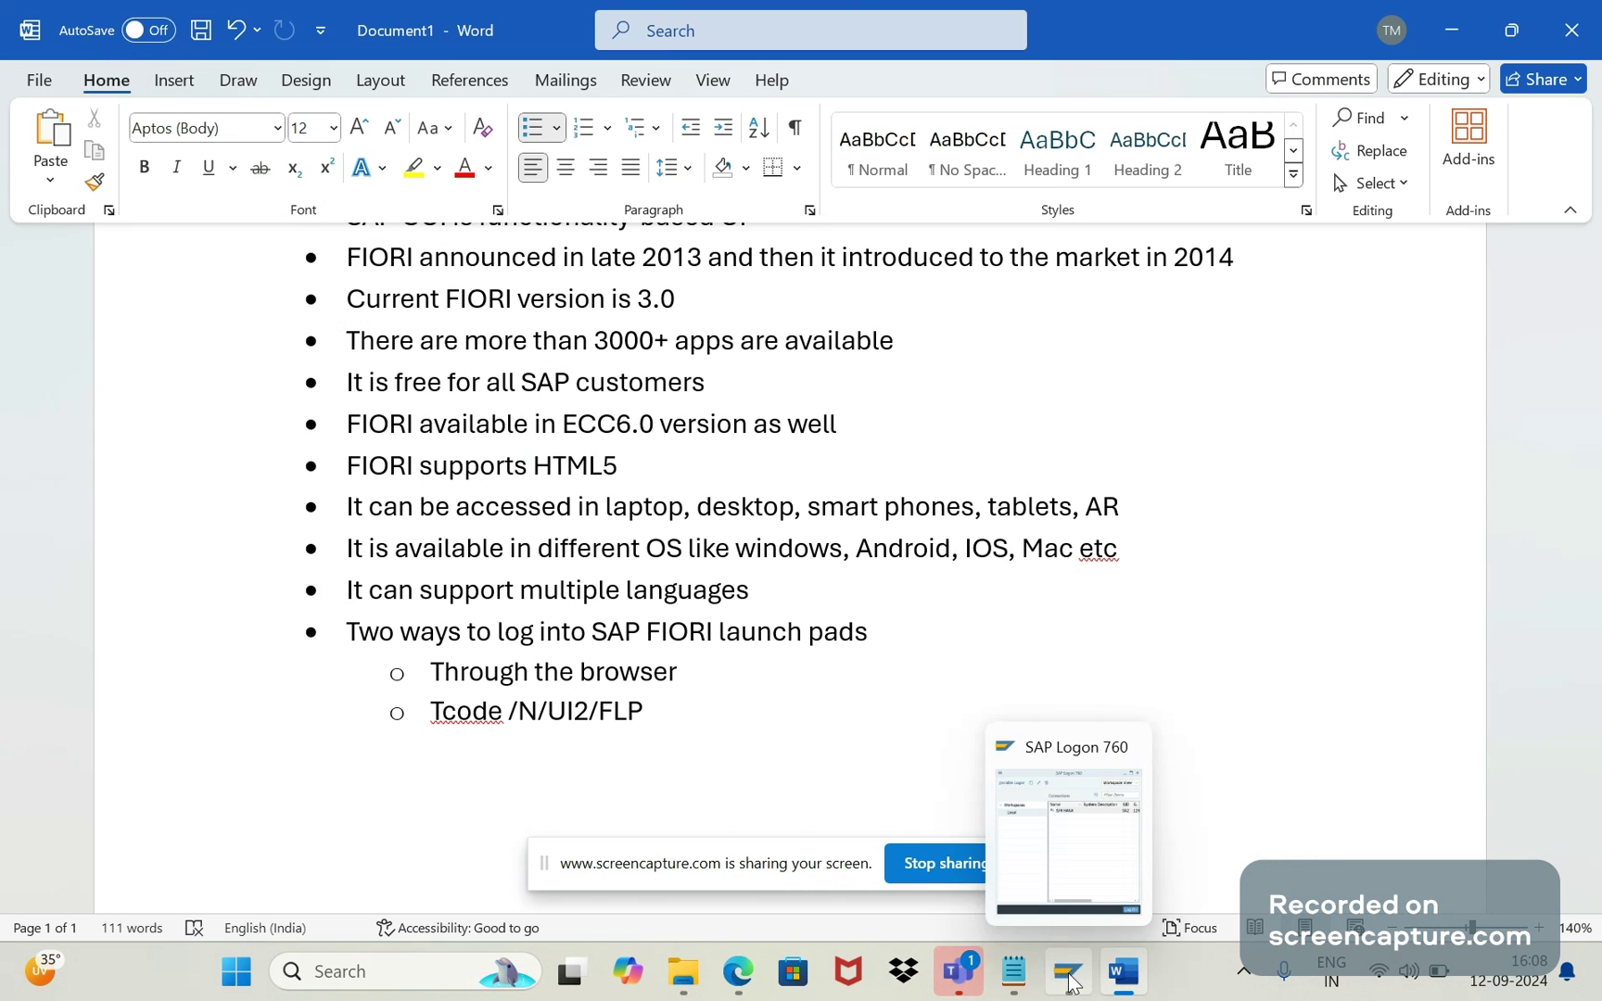
Log on to the S/4 HANA system, ending other logons and confirming the license dialog
click(1068, 862)
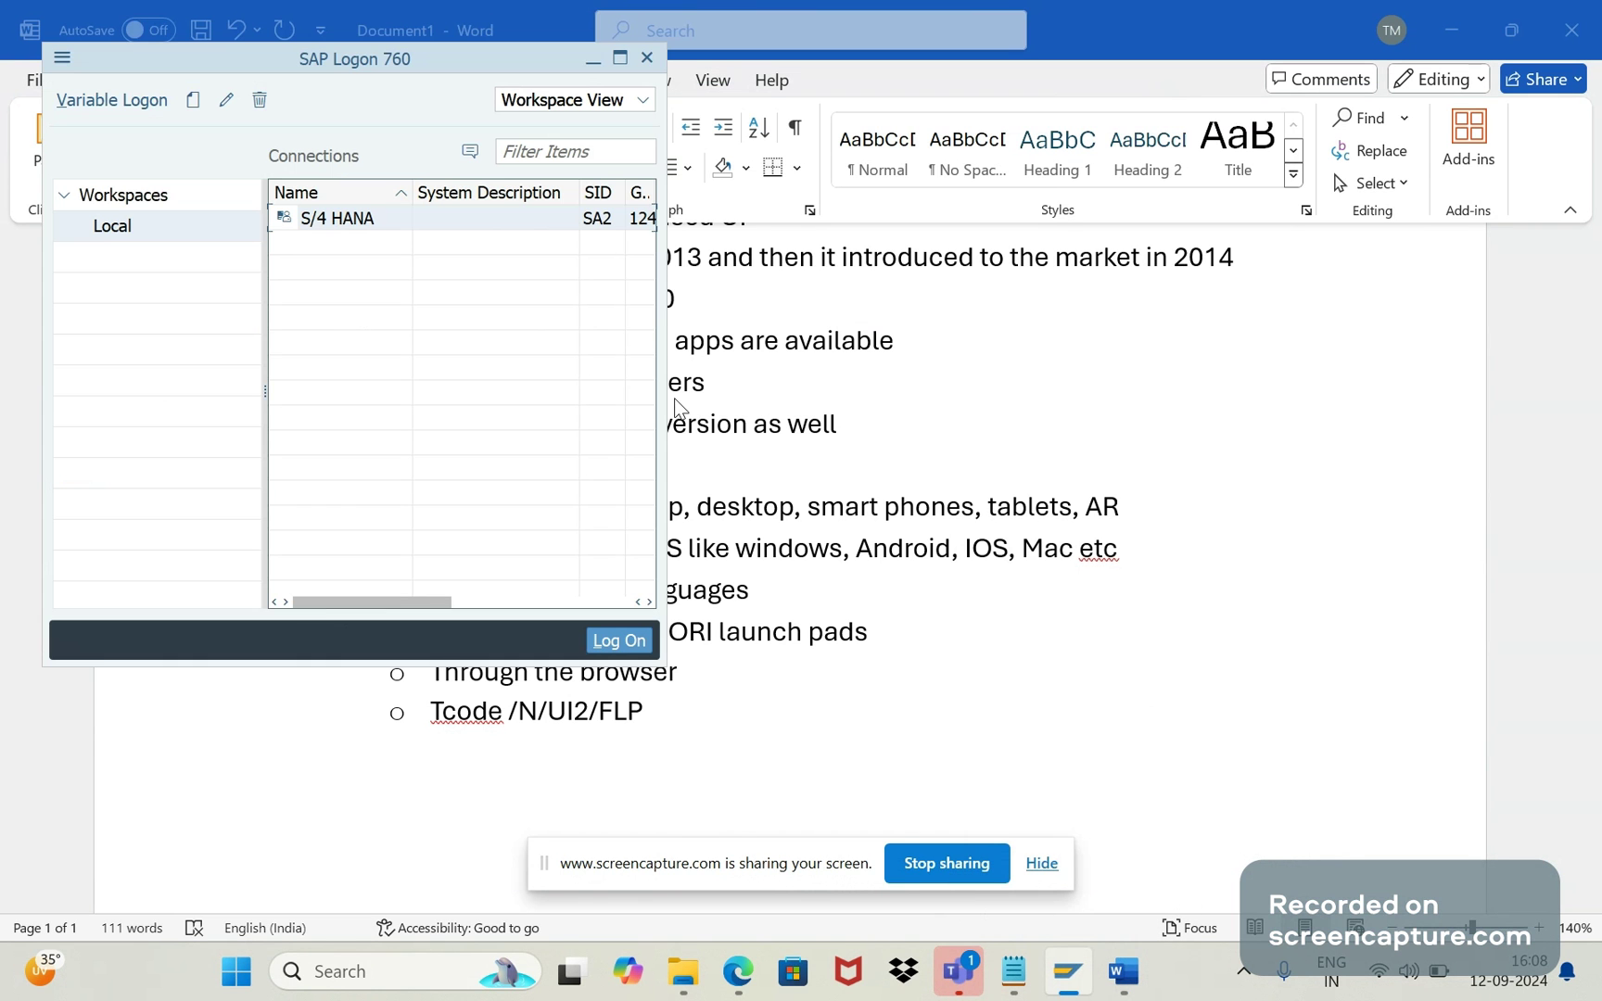
double_click(357, 225)
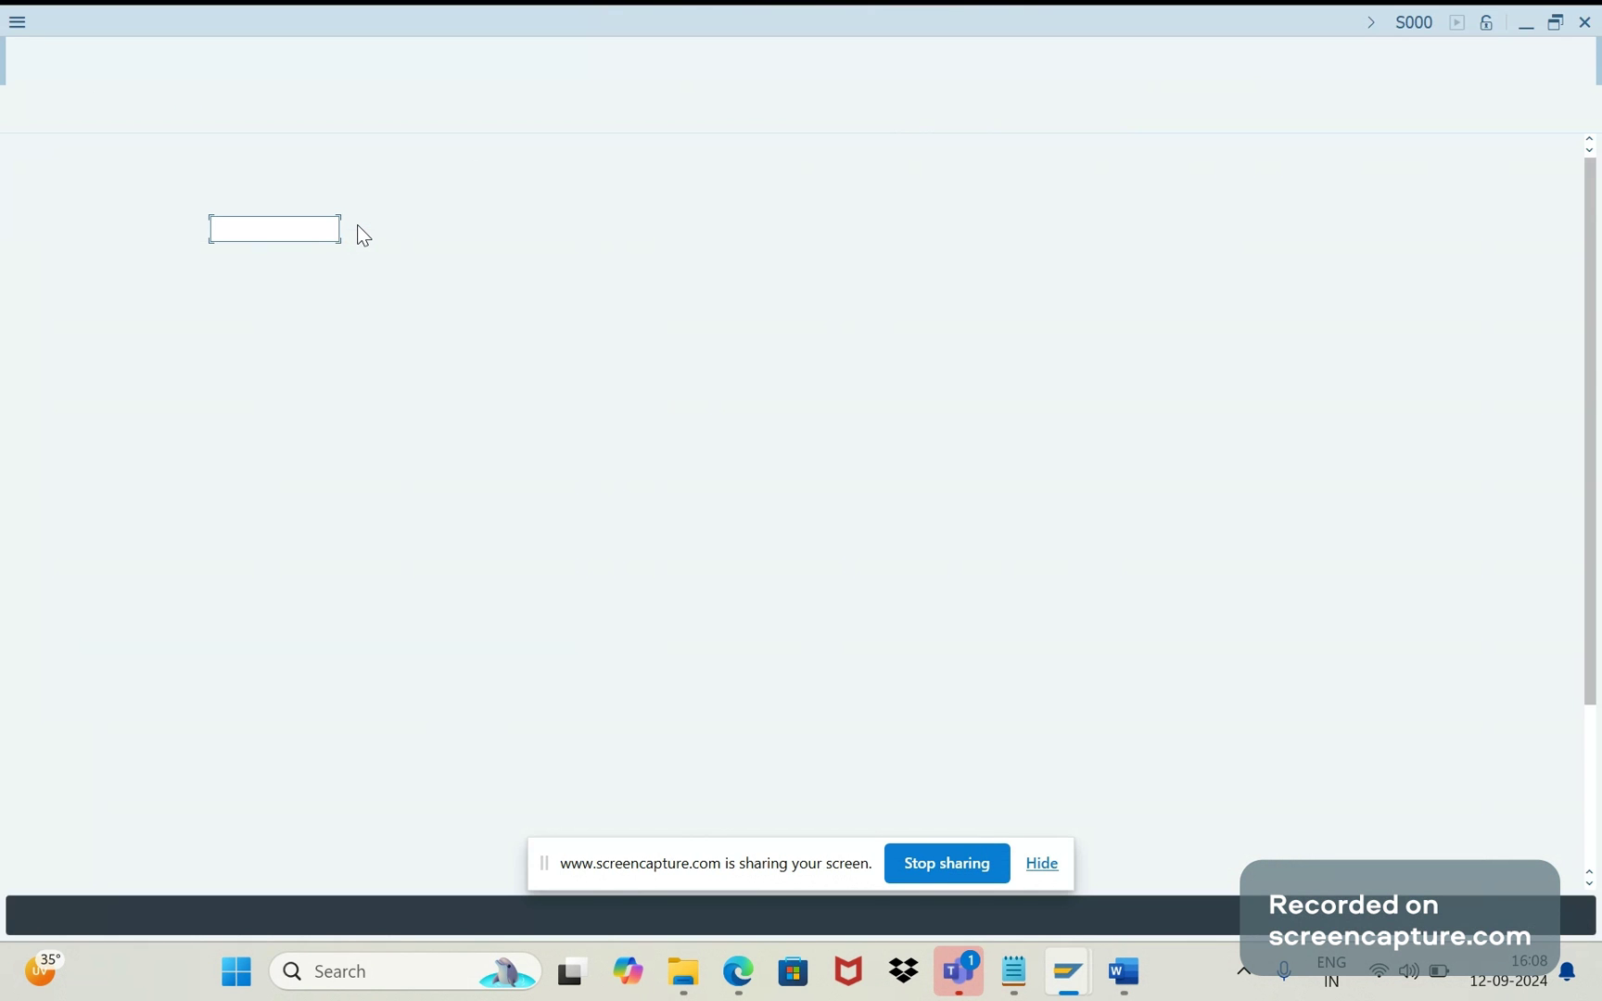
text(thiru)
key(Tab)
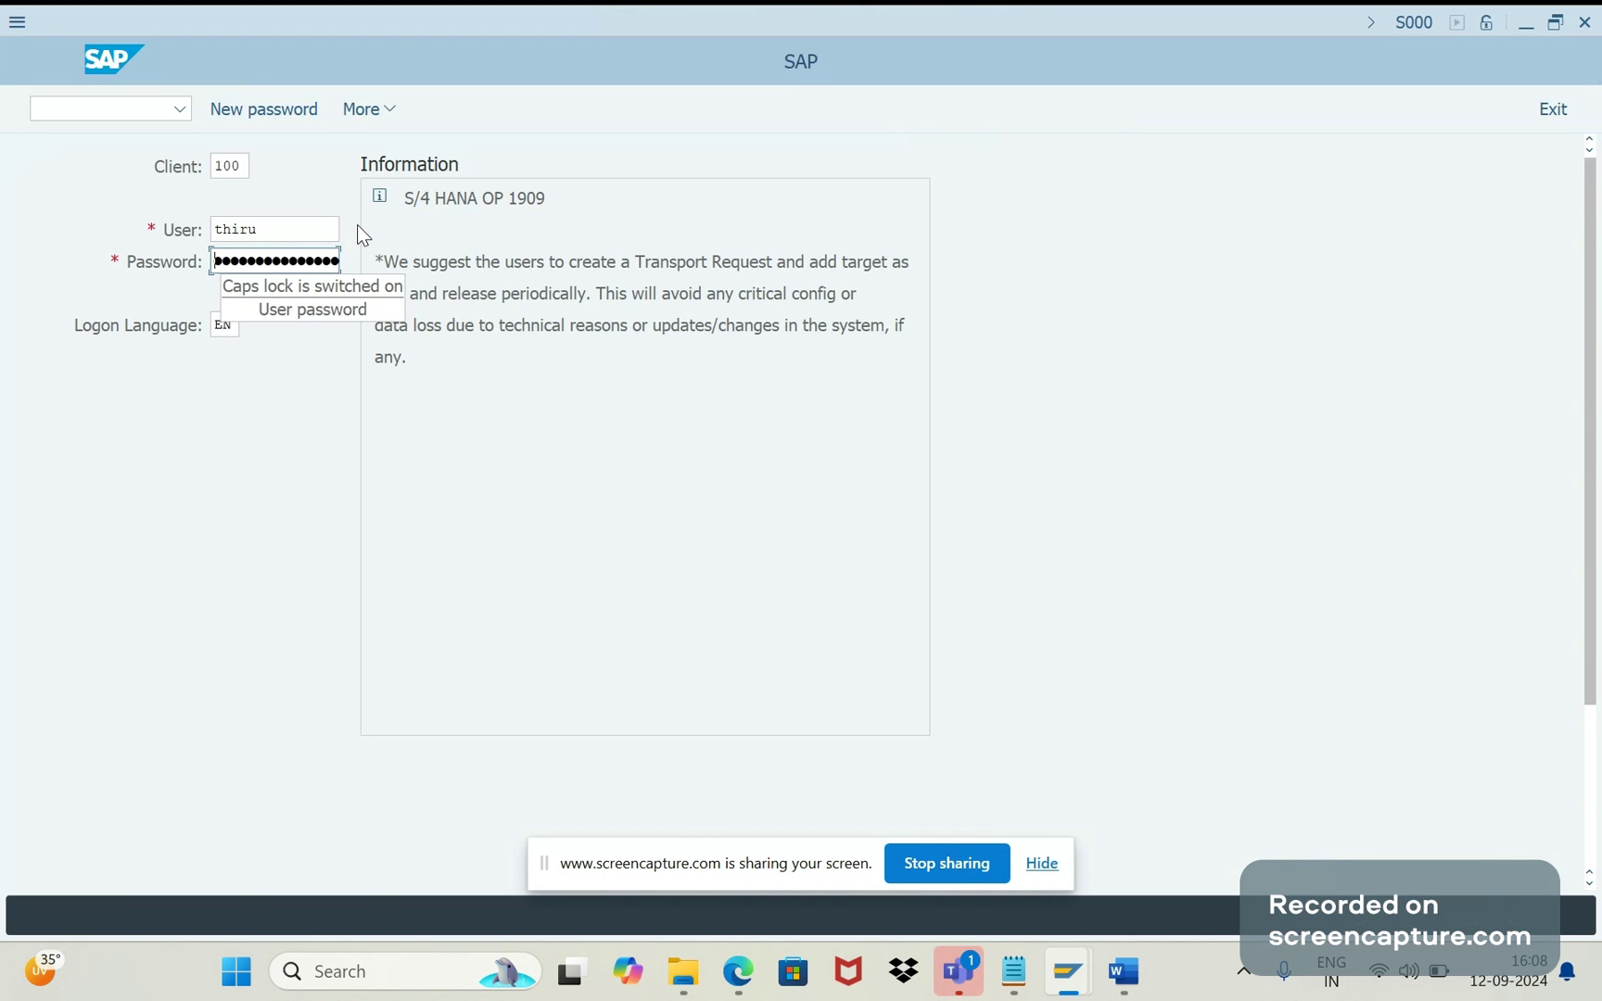
key(Caps_Lock)
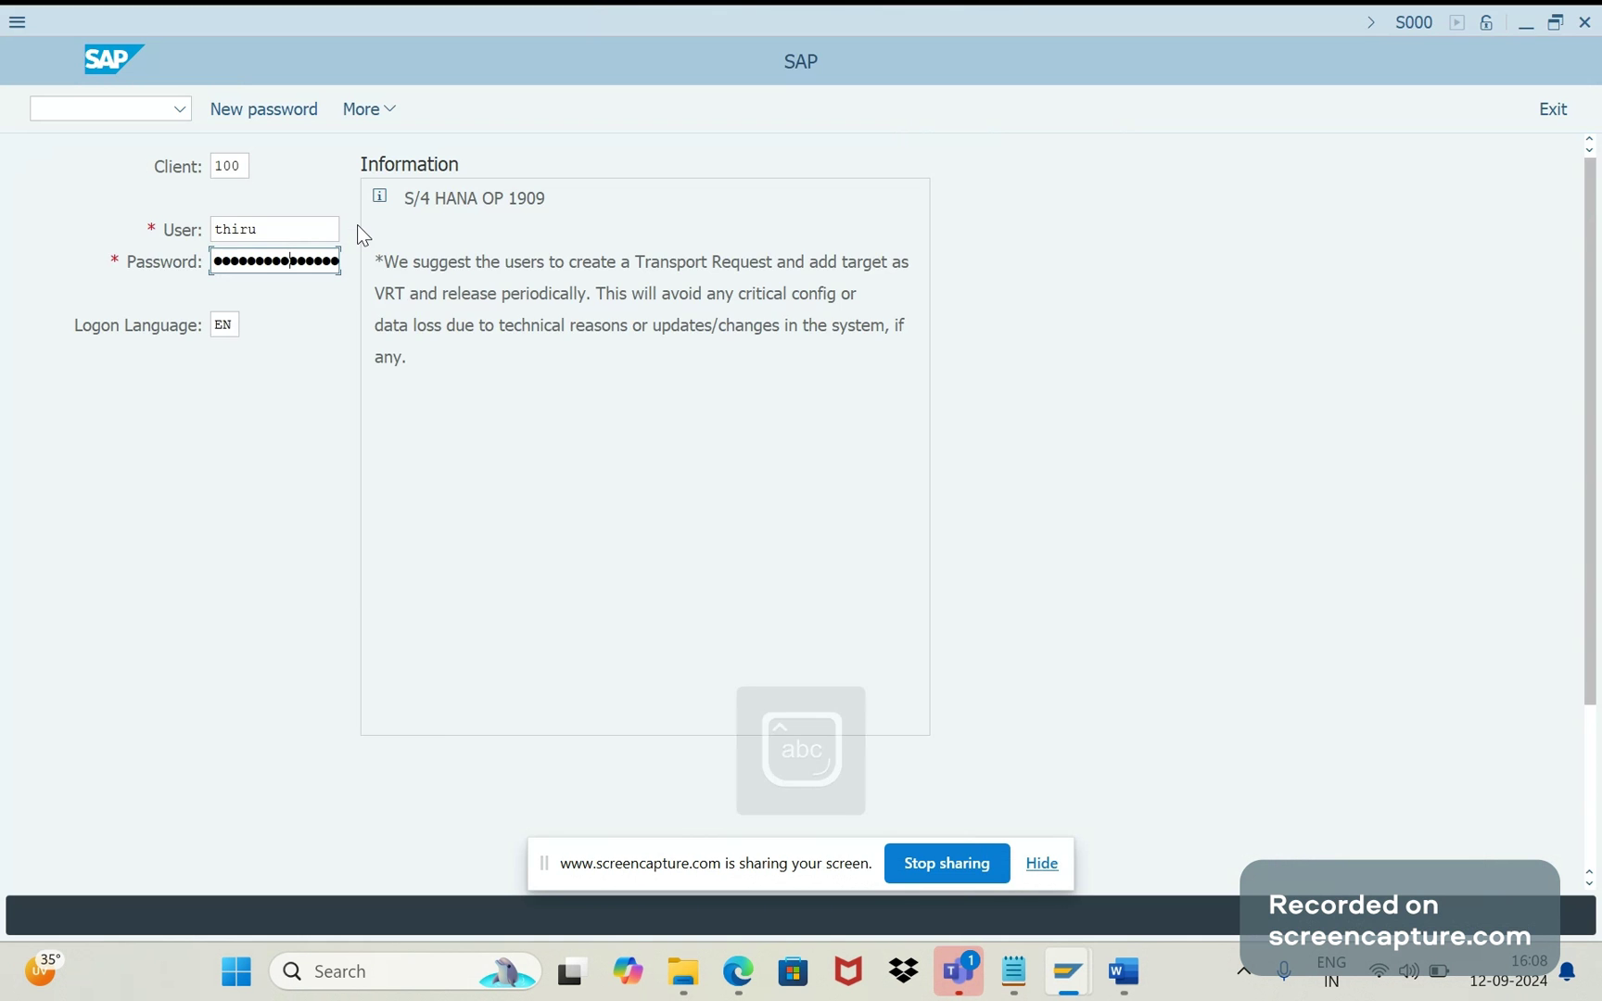
key(Return)
click(375, 568)
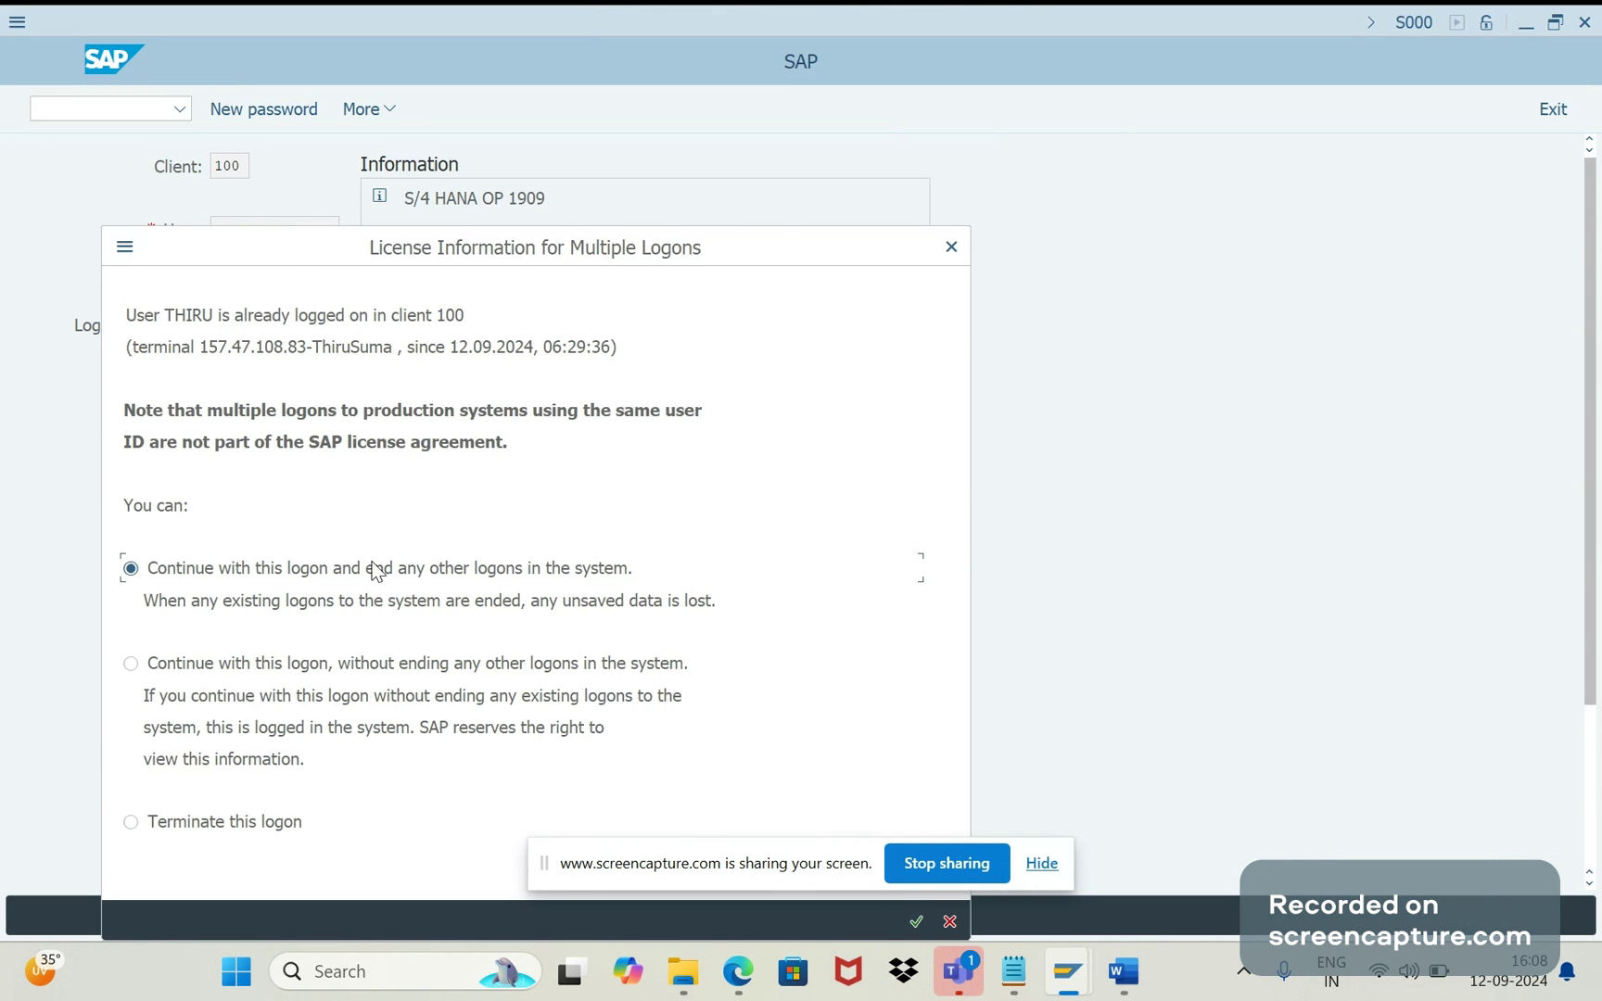
drag(647, 259, 661, 153)
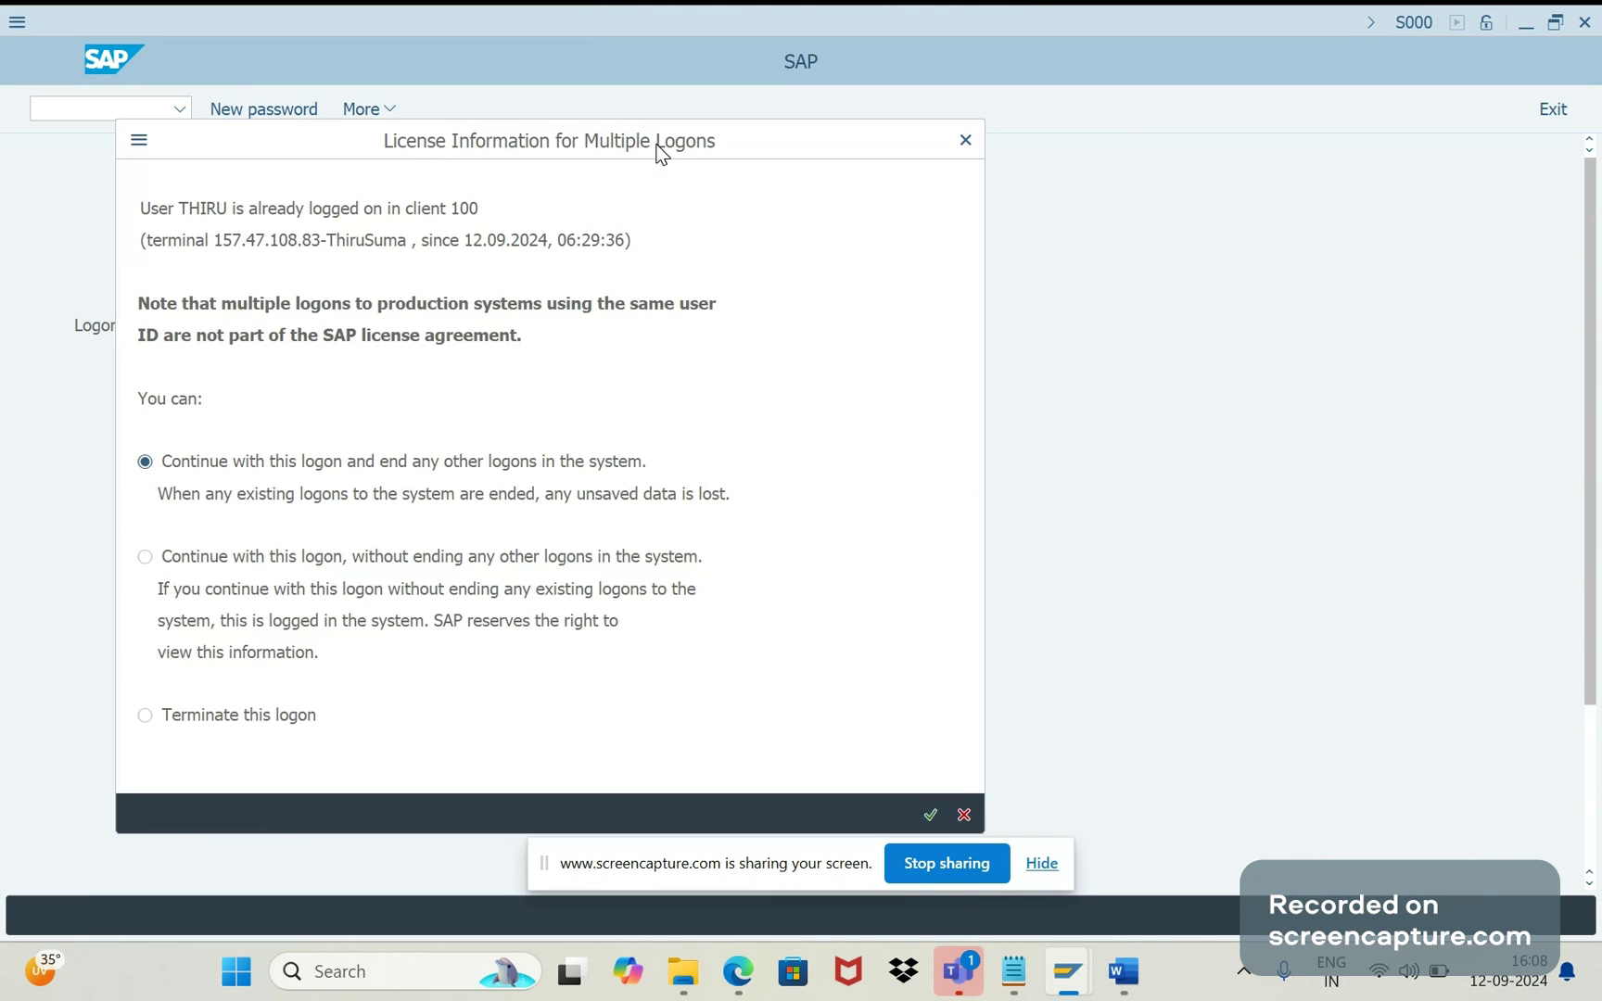
click(930, 809)
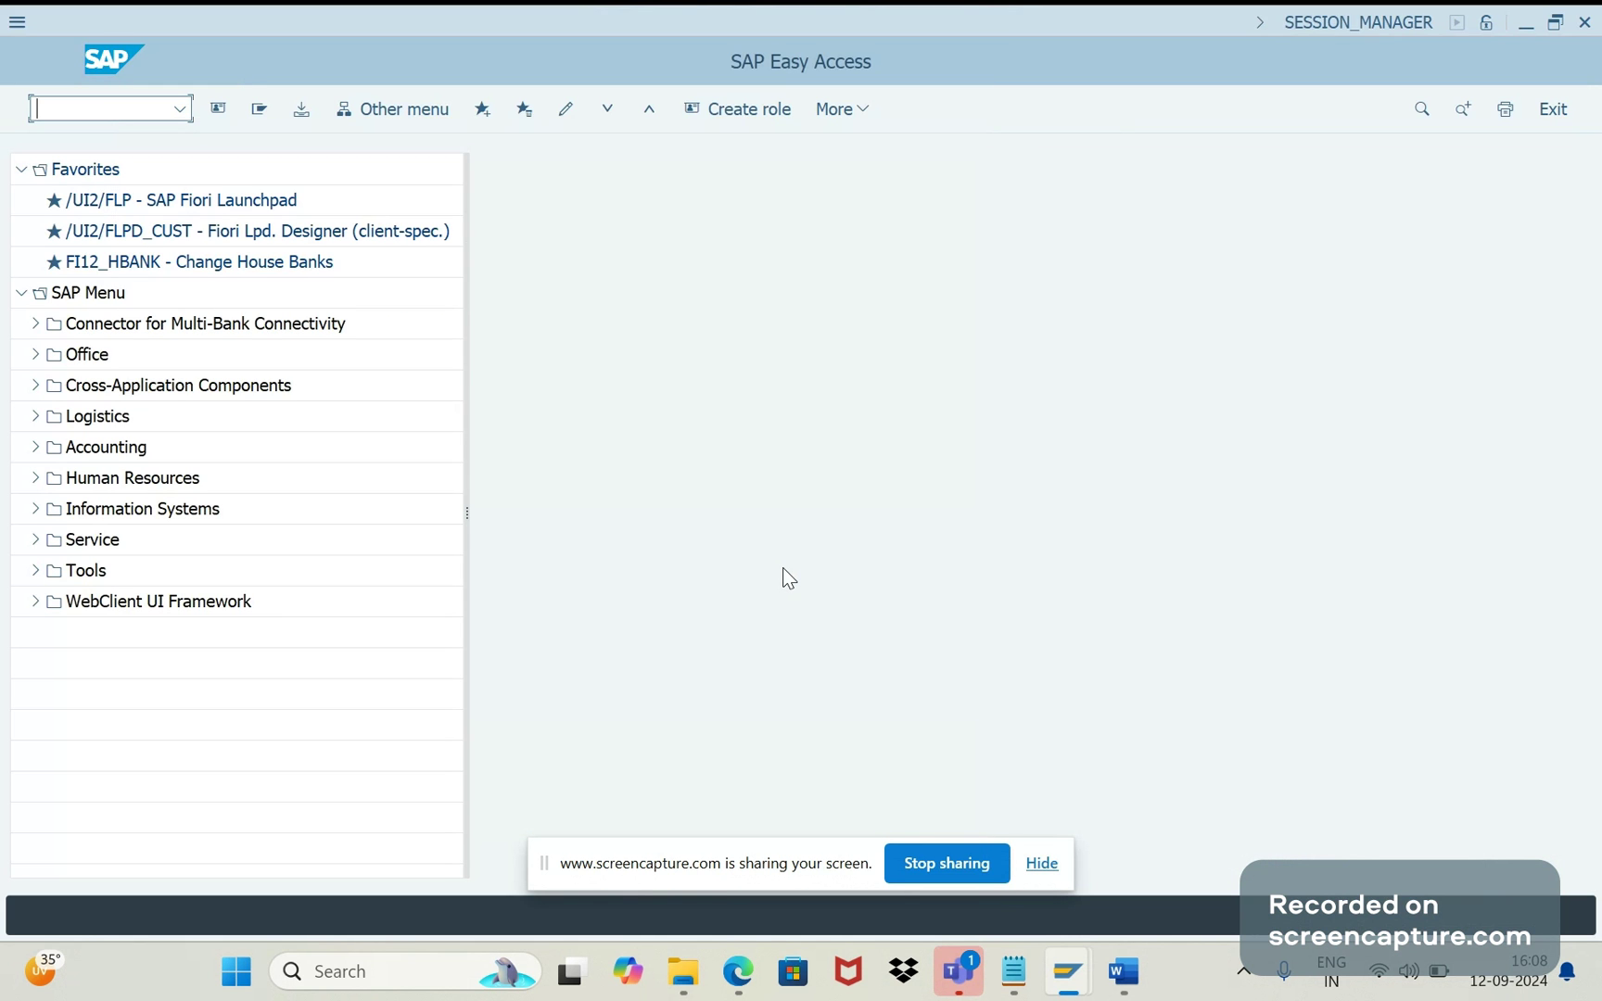
Run /N/UI2/FLP from the transaction history and allow it to open in the browser
click(181, 110)
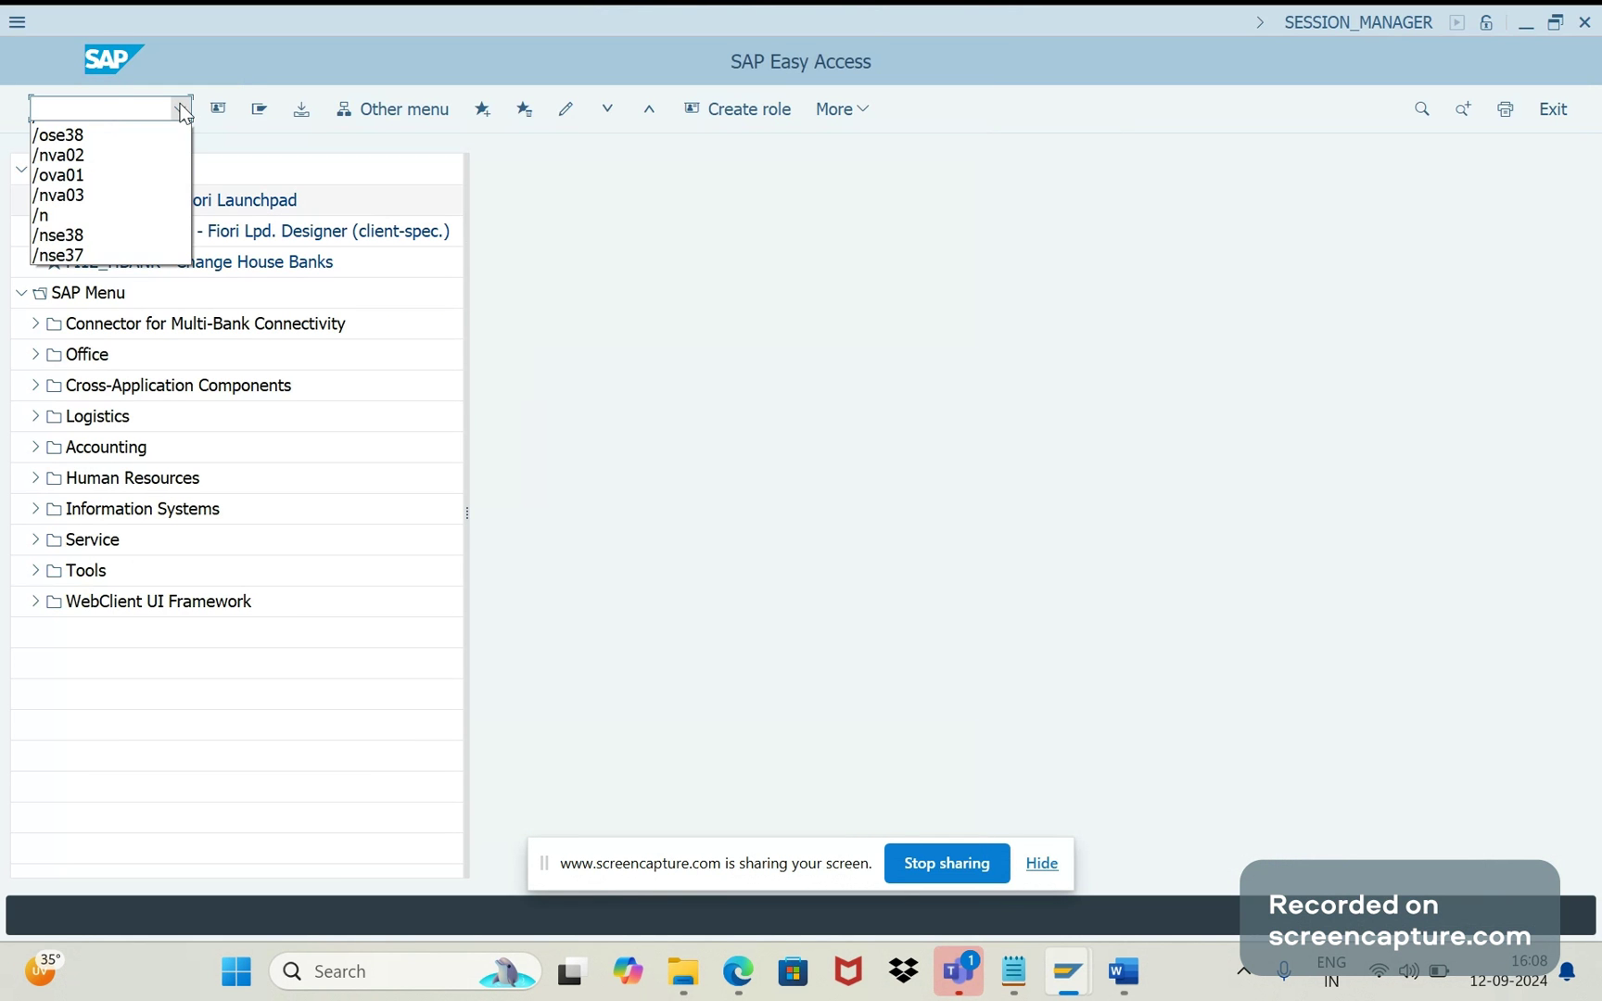
click(151, 136)
key(Return)
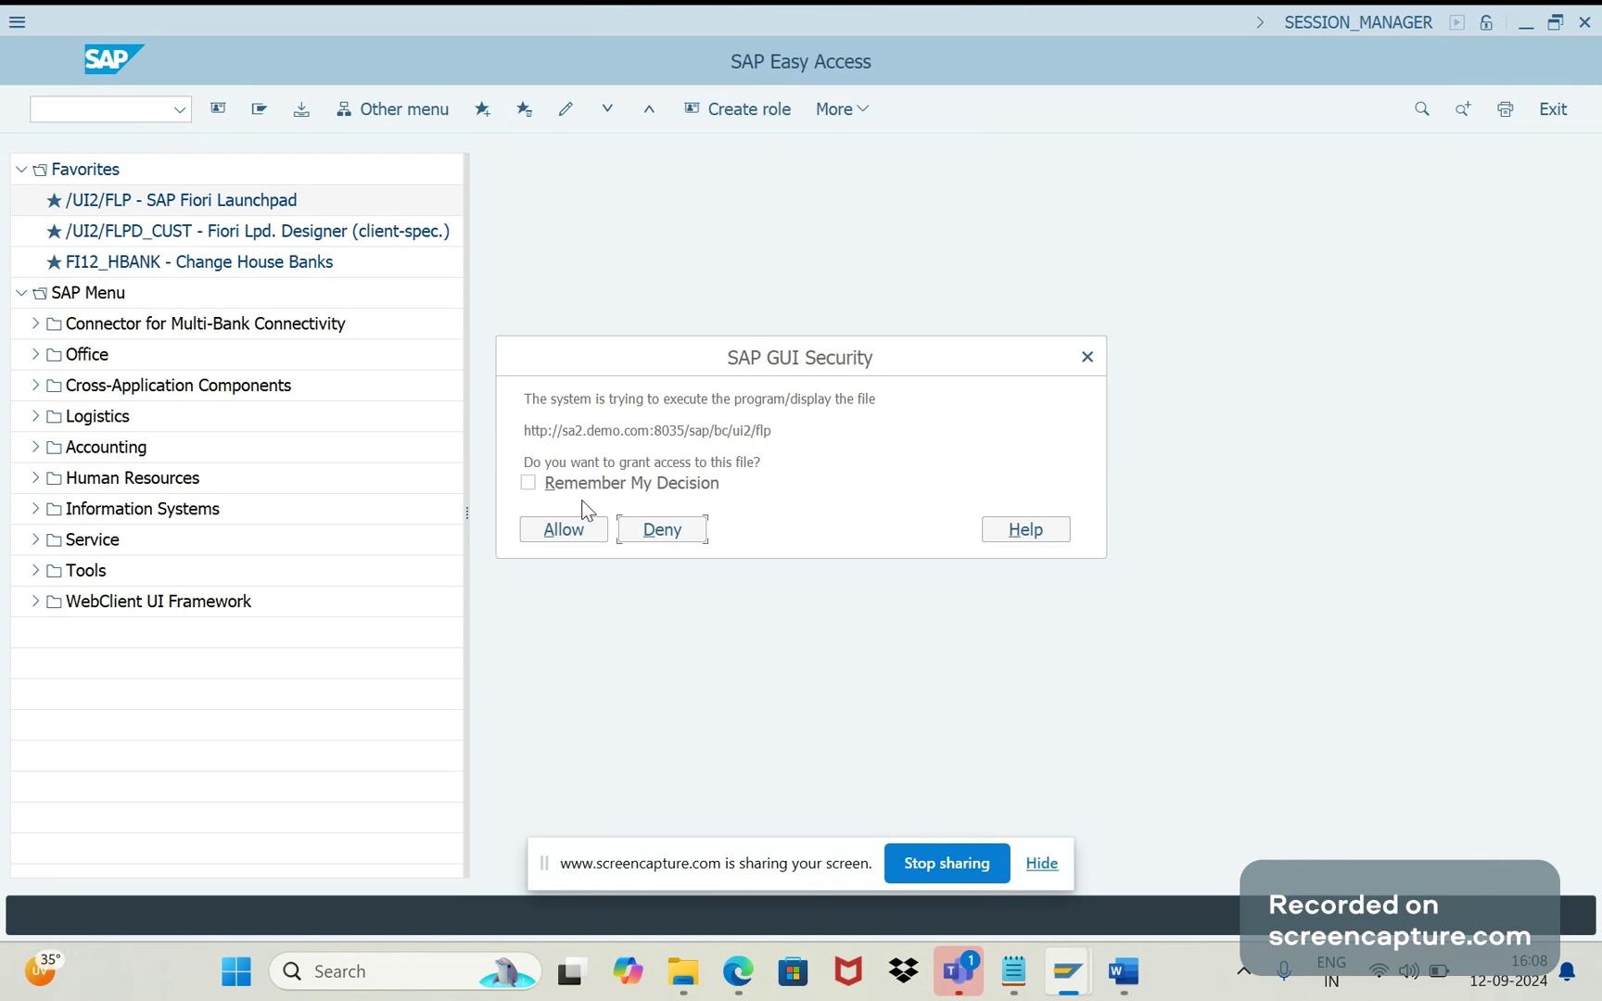
click(562, 527)
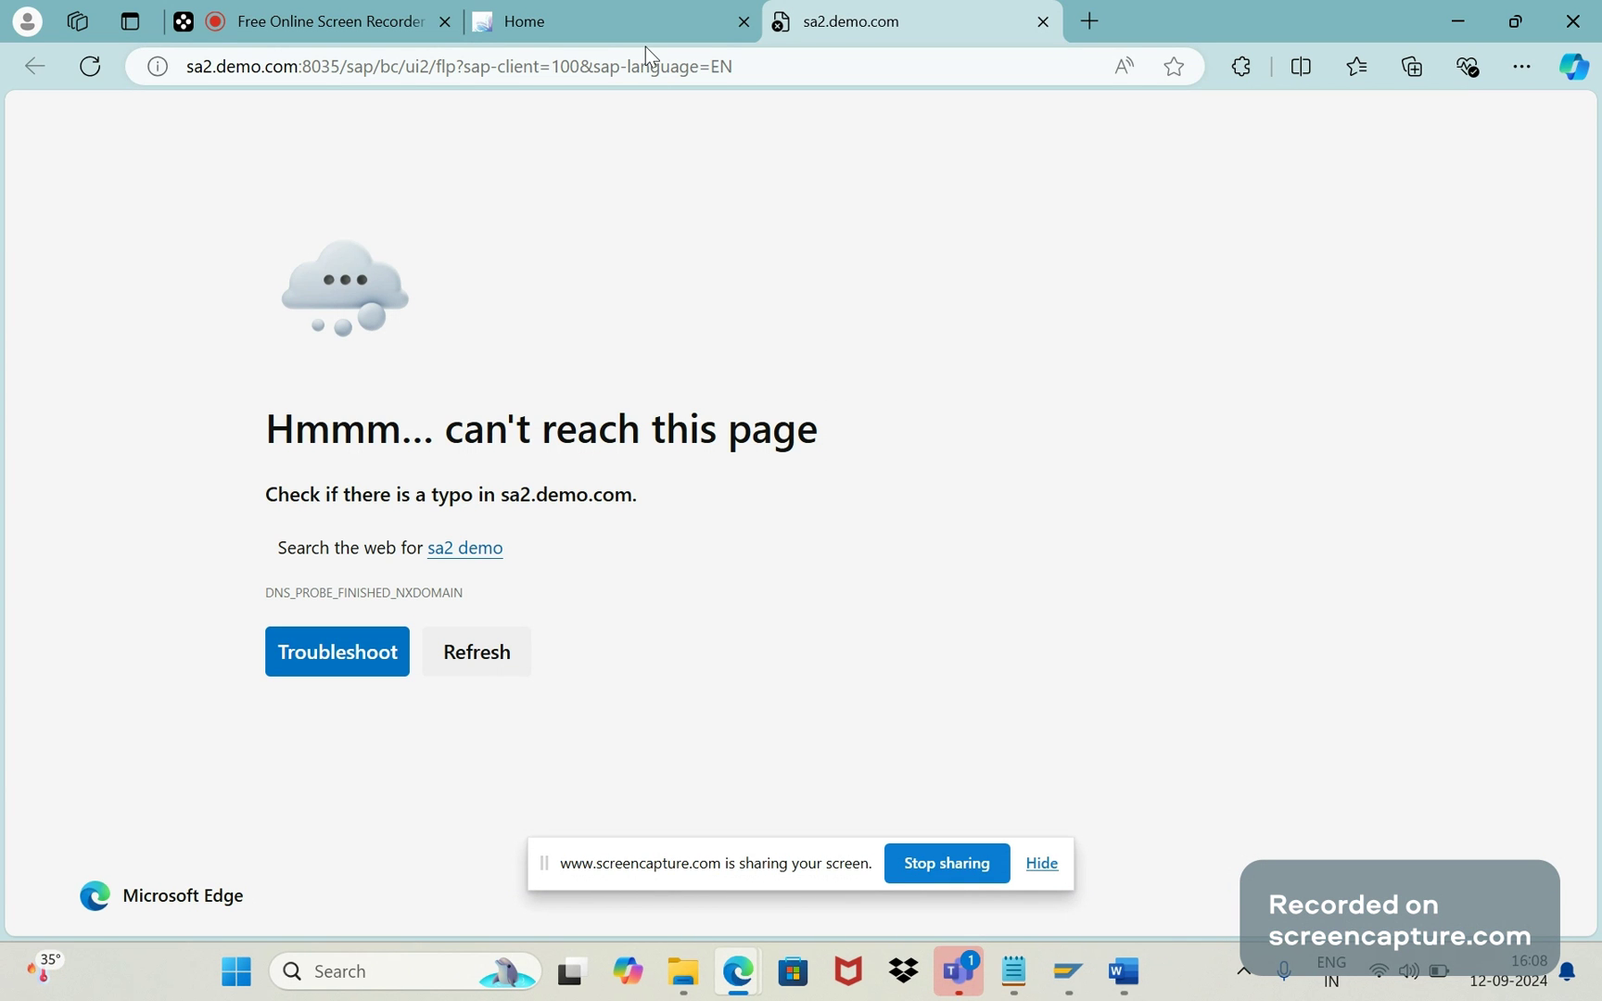
Show the Fiori launchpad home with Bank Relationship tiles, then return to the Word notes
click(596, 37)
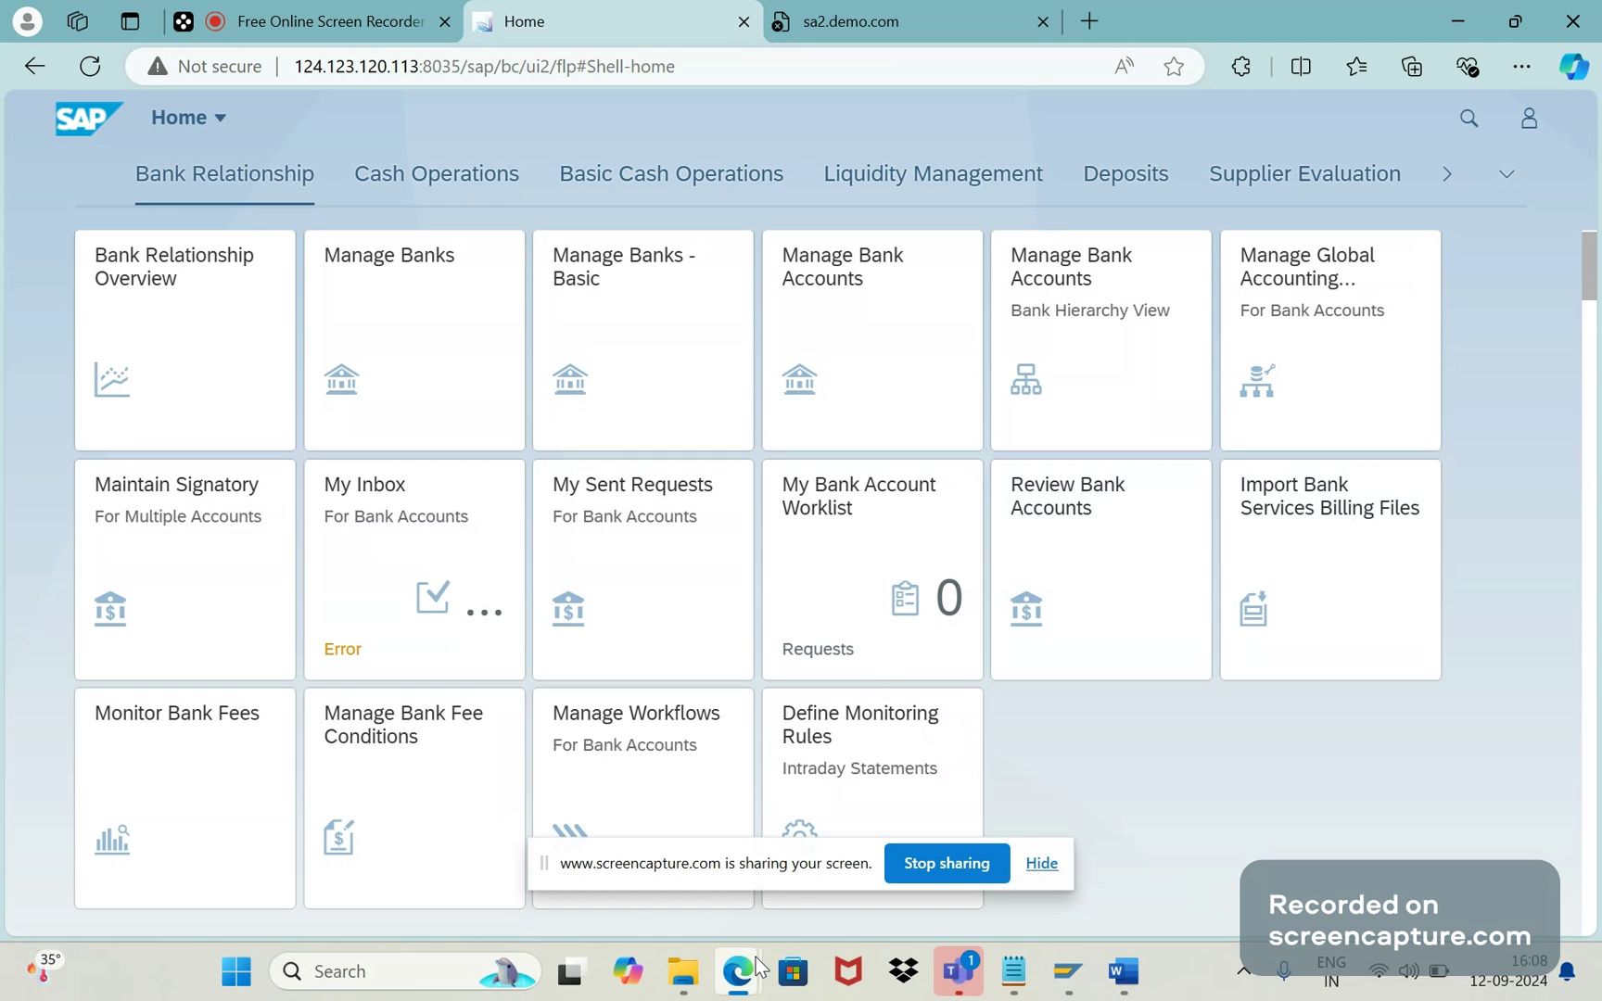
mouse_move(755, 956)
click(314, 28)
click(671, 21)
key(alt+Tab)
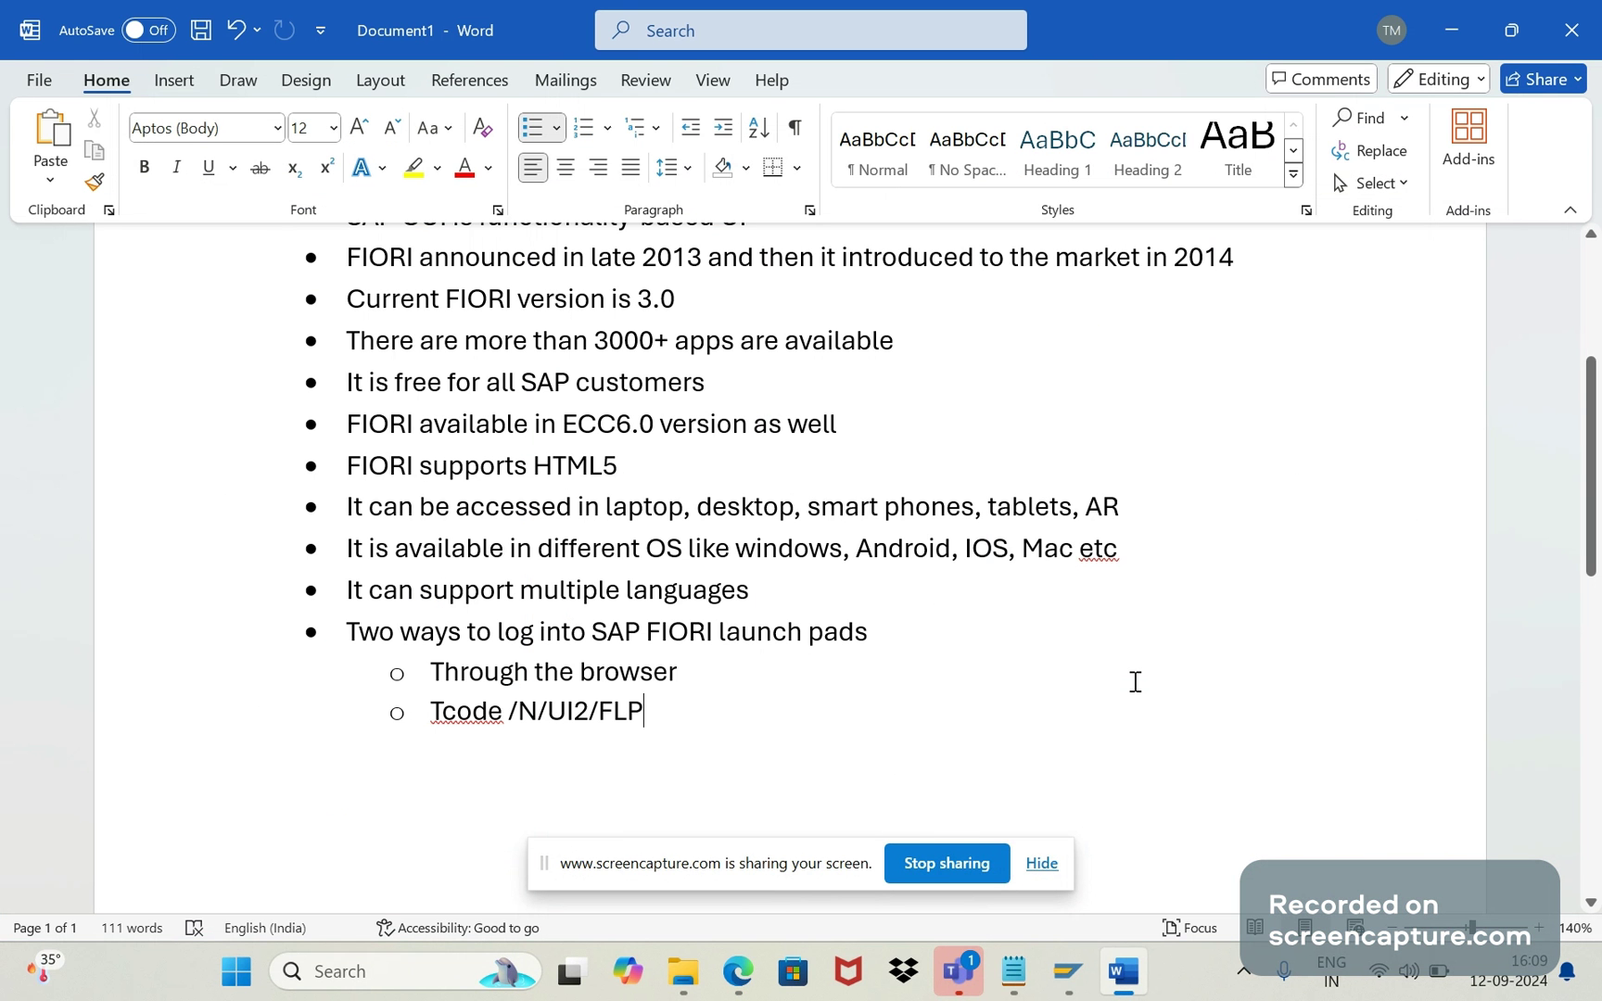
Accept Word's 'role-based' spelling suggestion for 'role based' in the user-based interface bullet
key(Up)
key(Up)
key(Up)
key(Up)
key(Up)
key(Up)
key(Up)
key(Up)
key(Up)
key(Up)
key(Up)
key(Up)
key(Up)
key(Up)
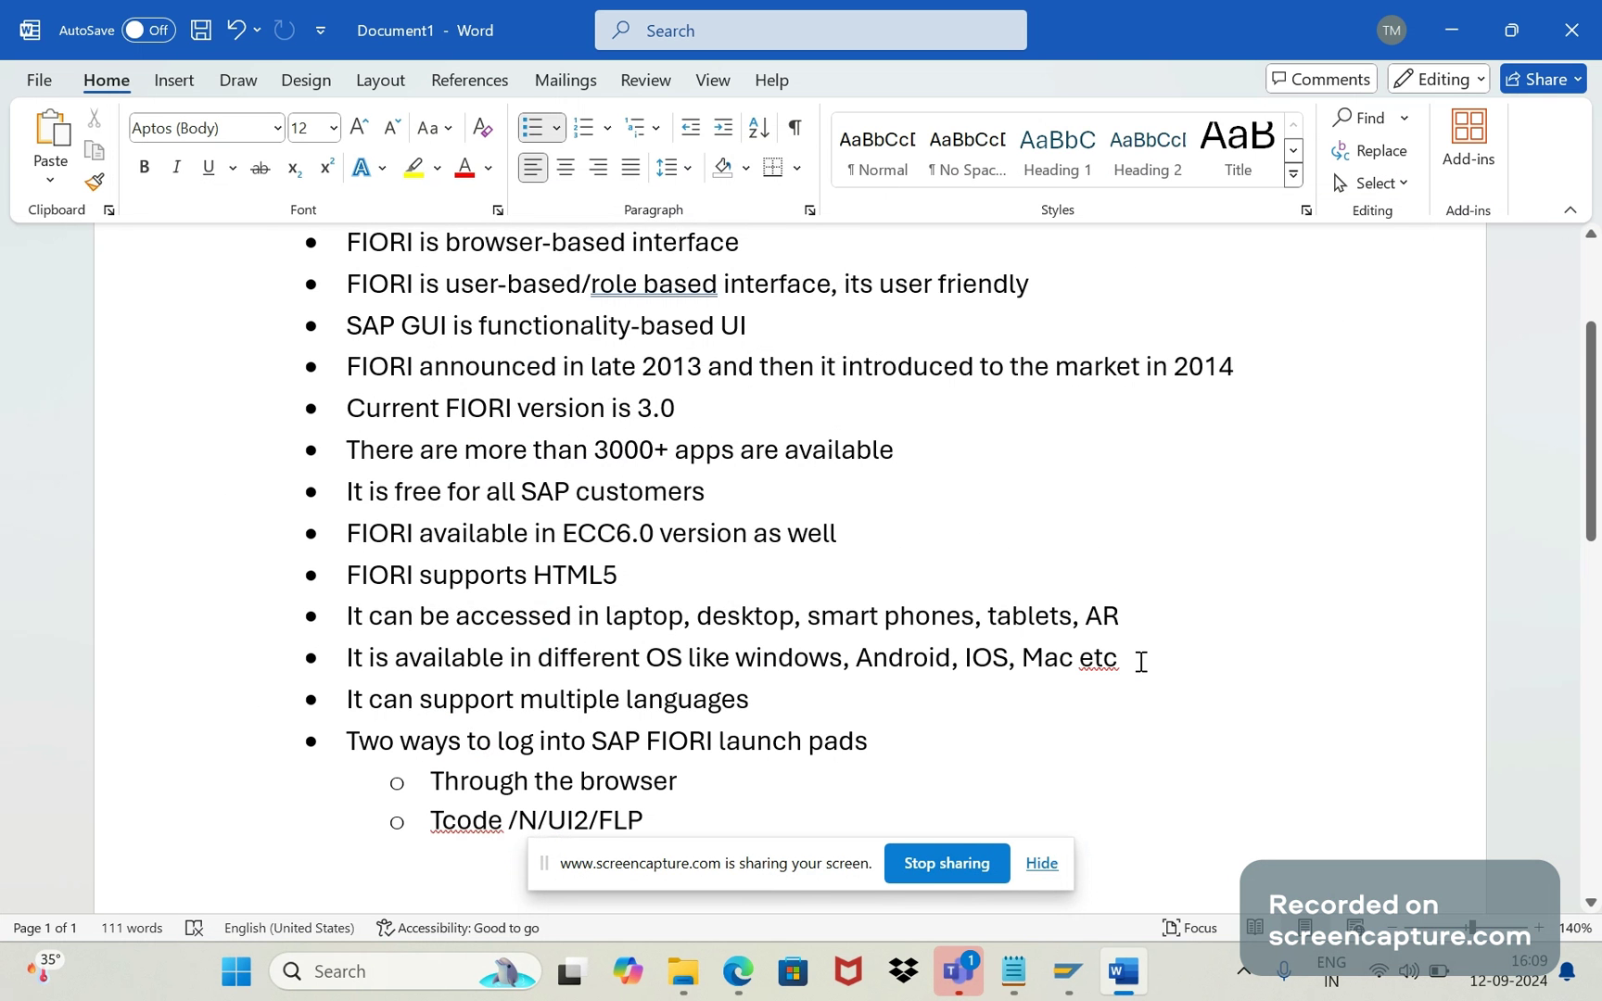
key(Up)
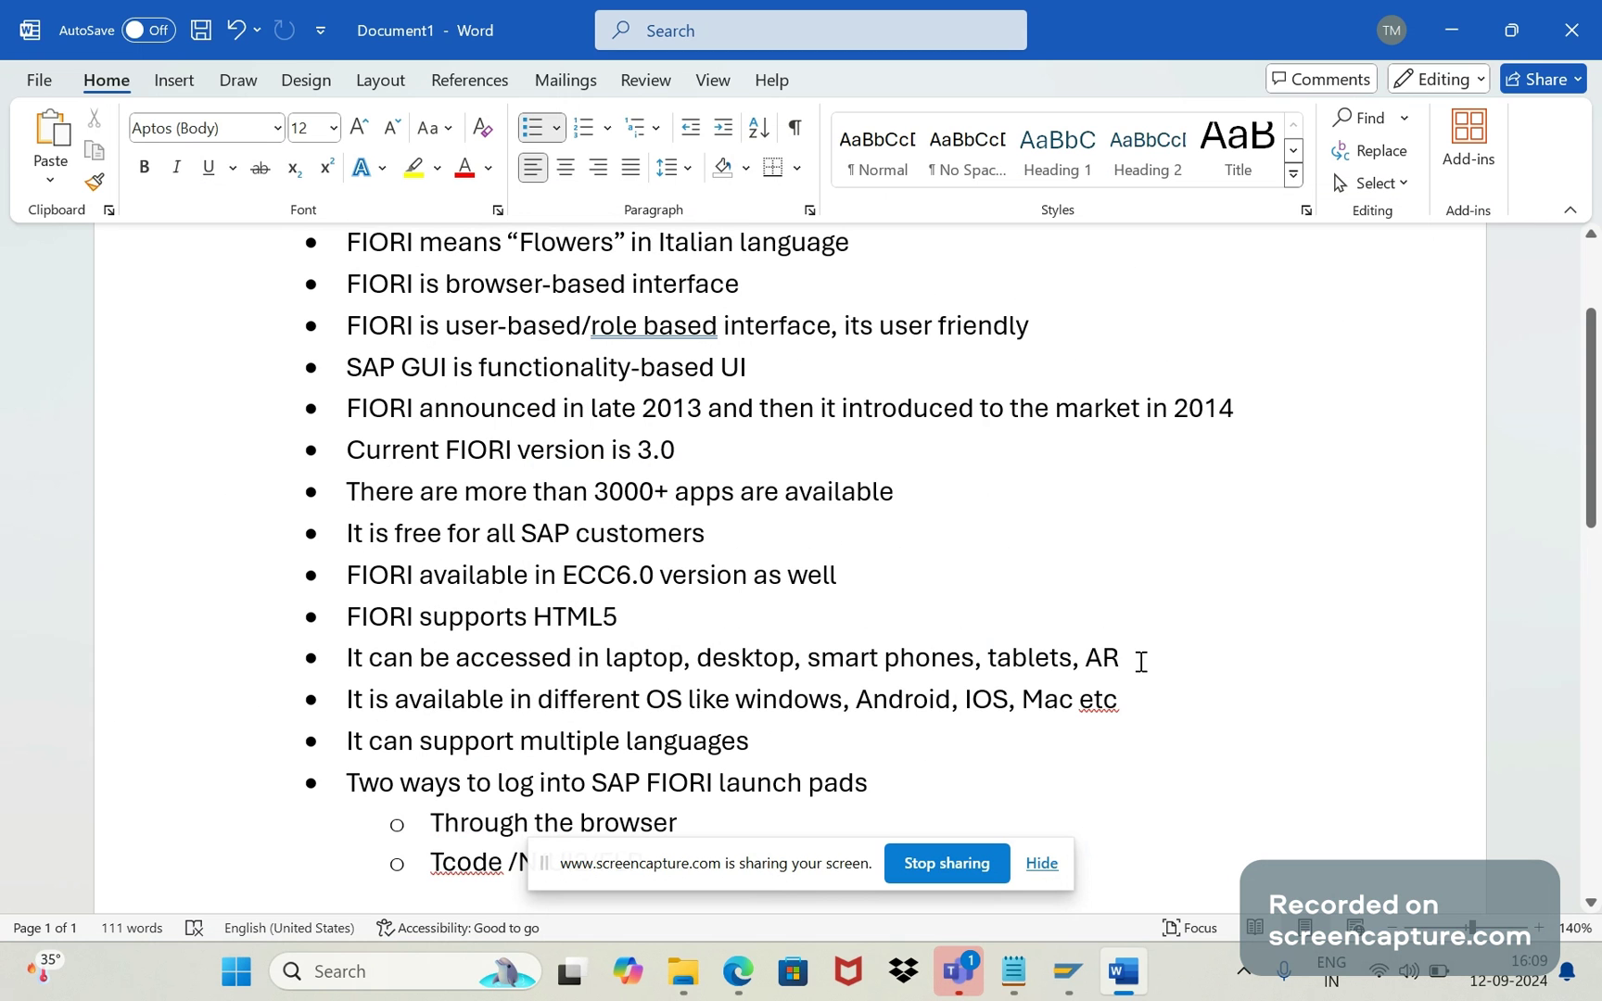
right_click(644, 333)
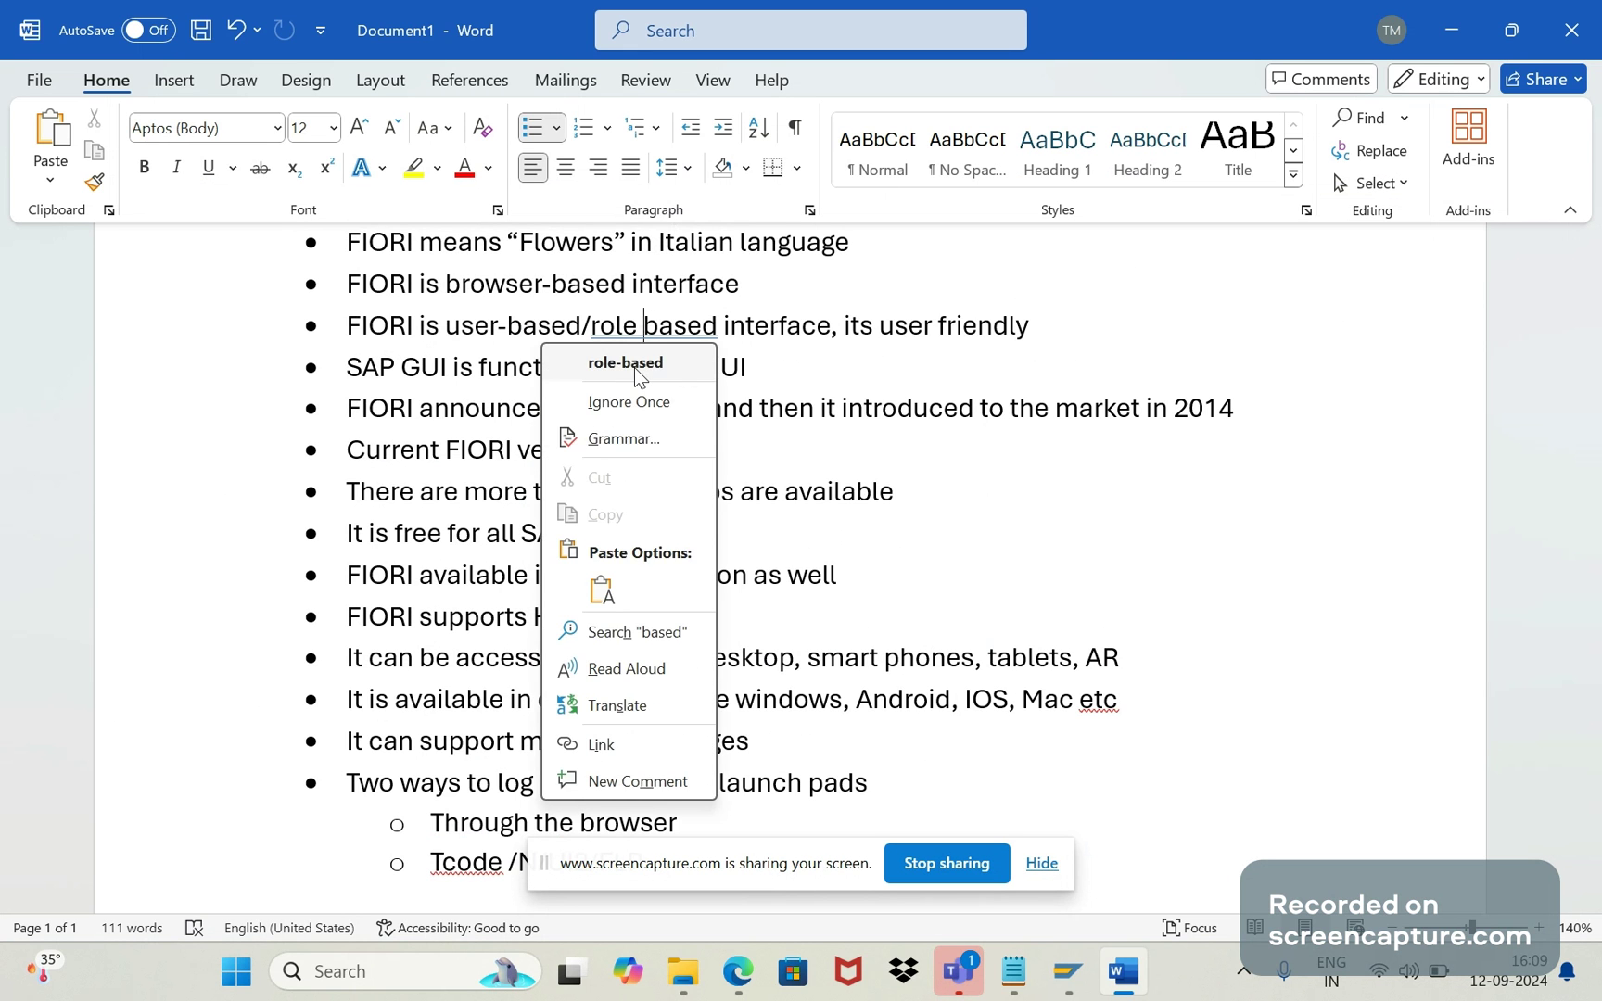
click(634, 364)
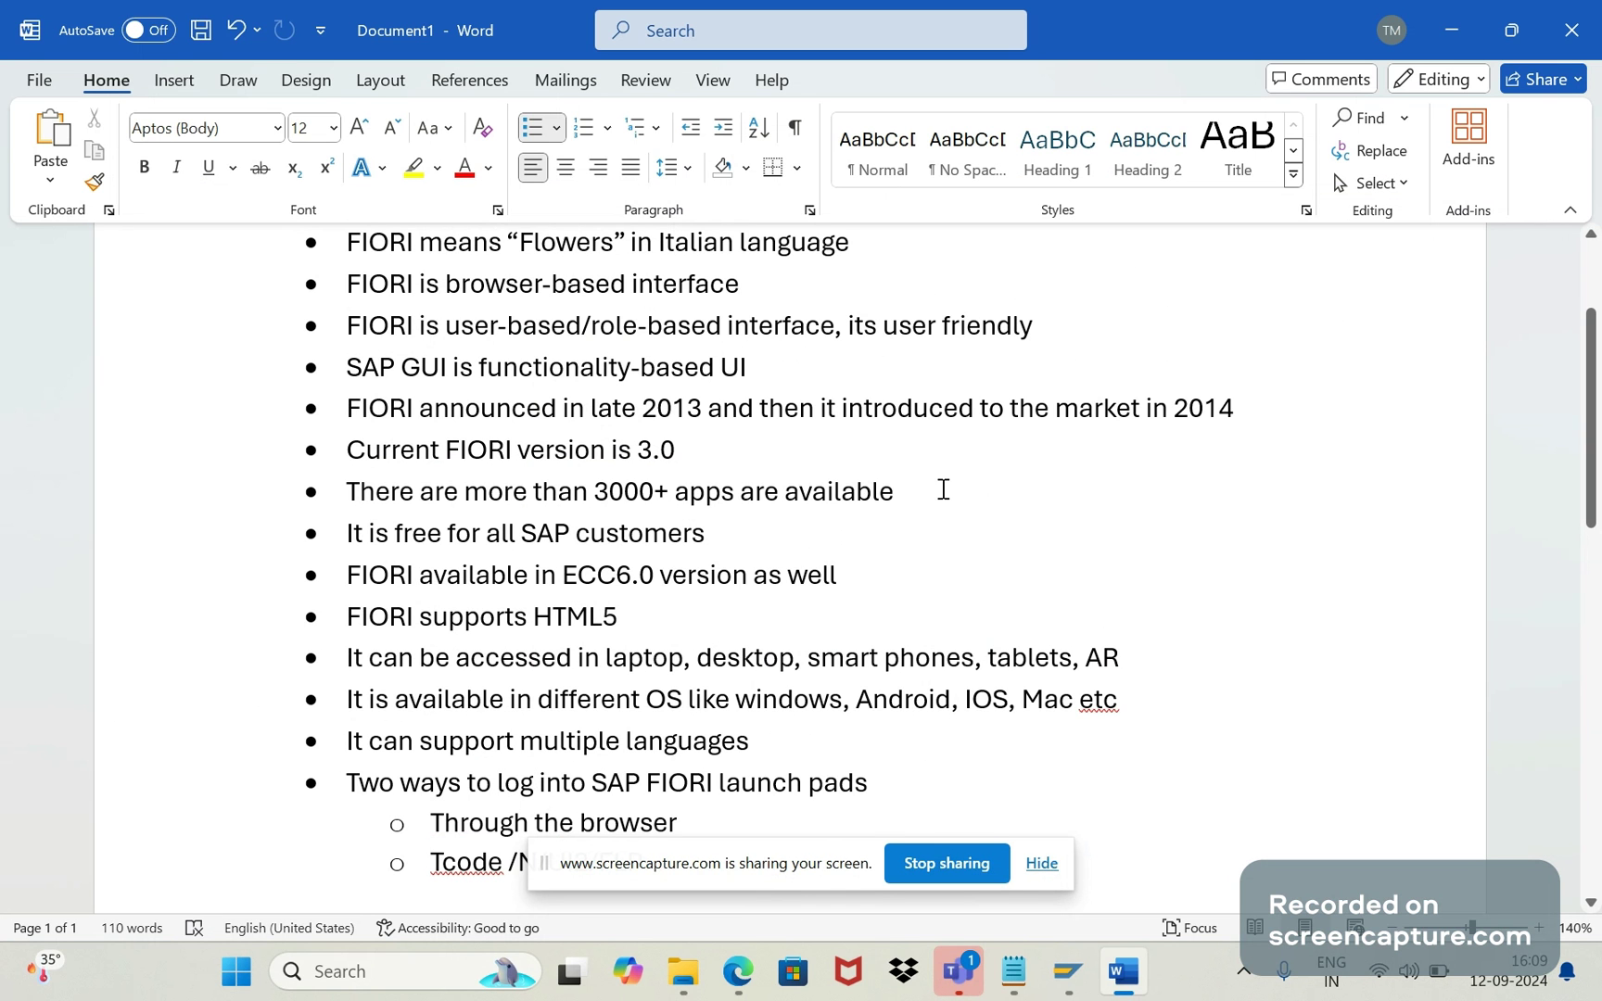
click(943, 489)
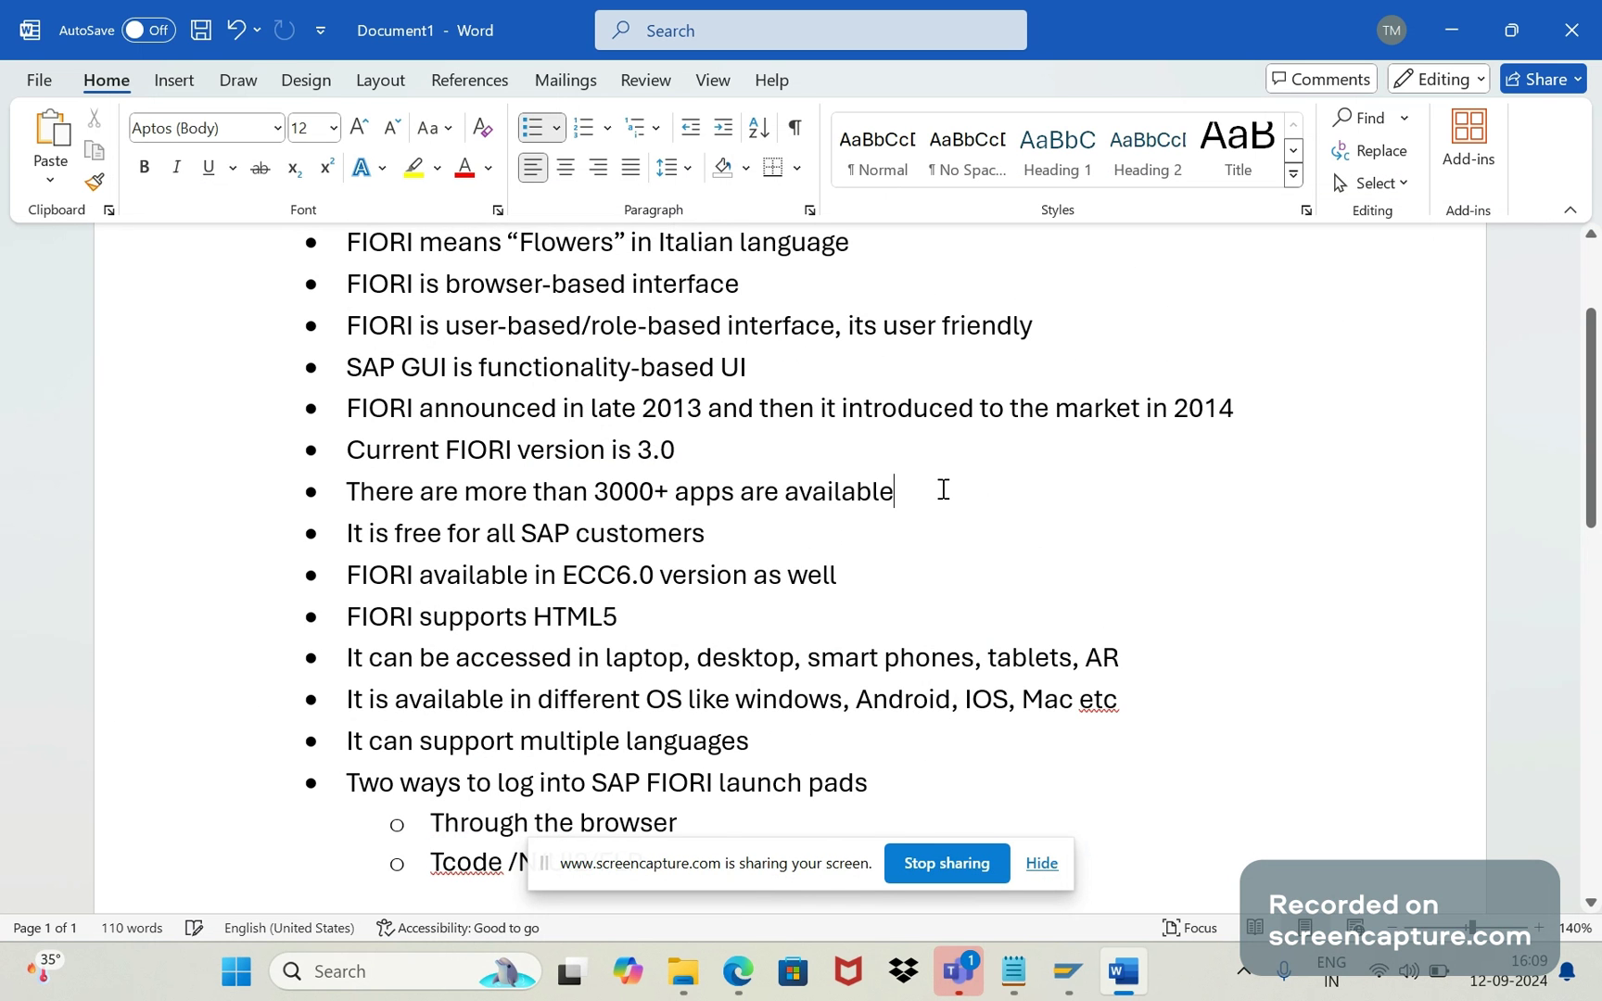